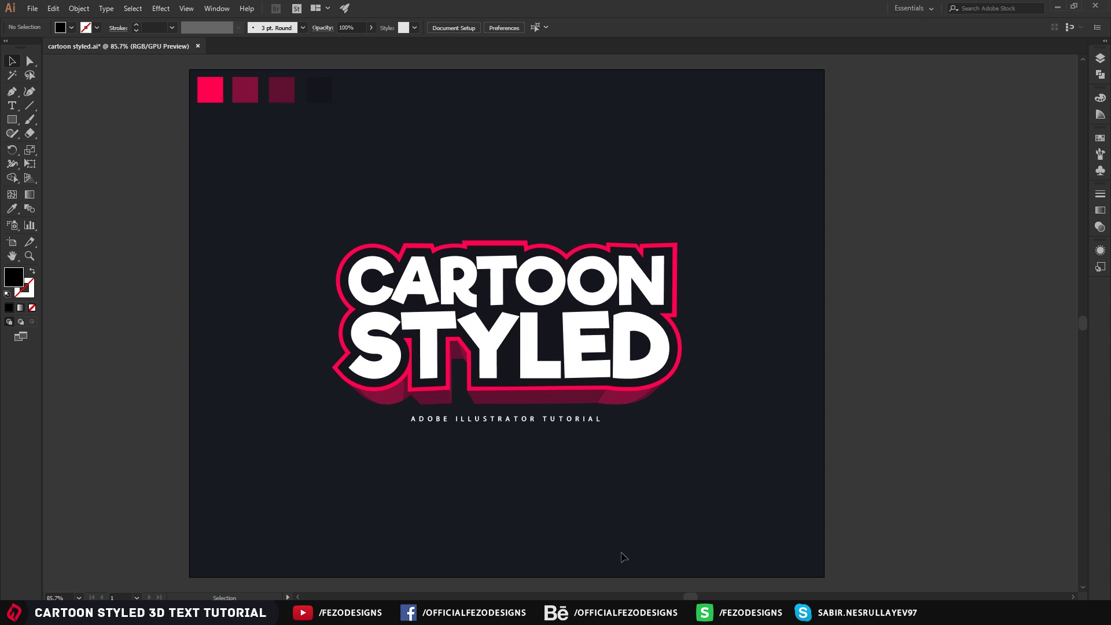
Step: Create a new 1280 x 1024 pt landscape document in RGB colour mode
left_click(33, 8)
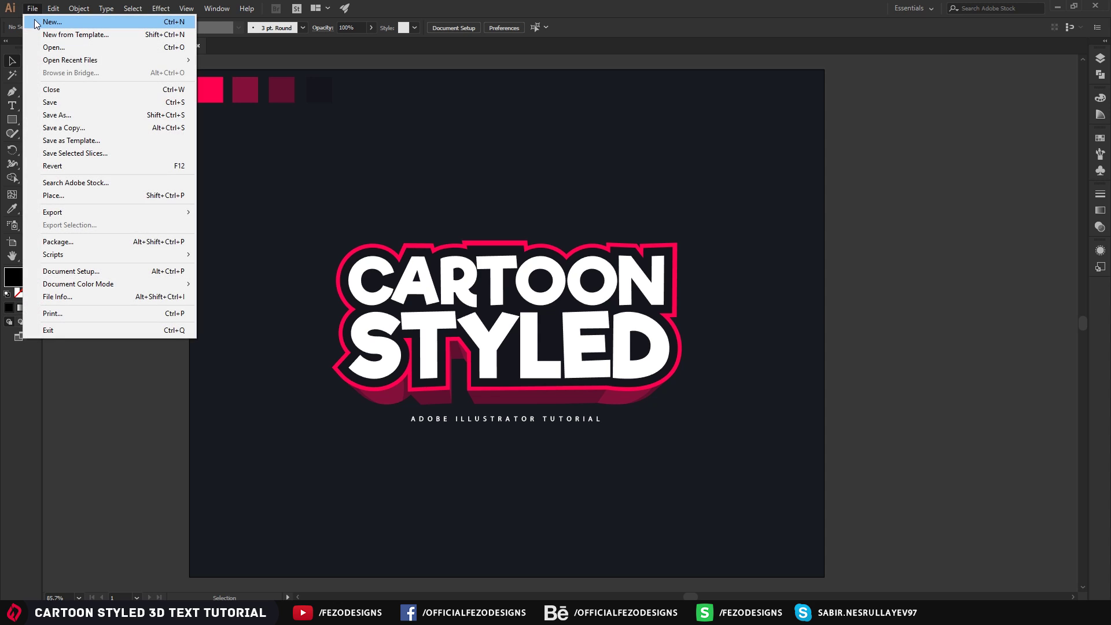
left_click(36, 23)
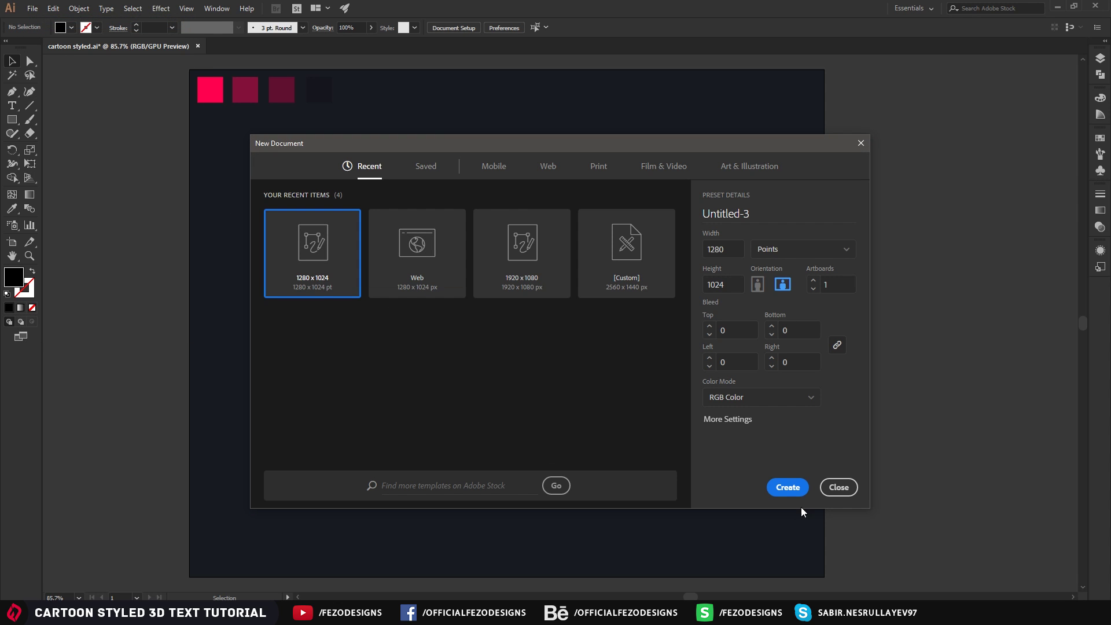
left_click(788, 487)
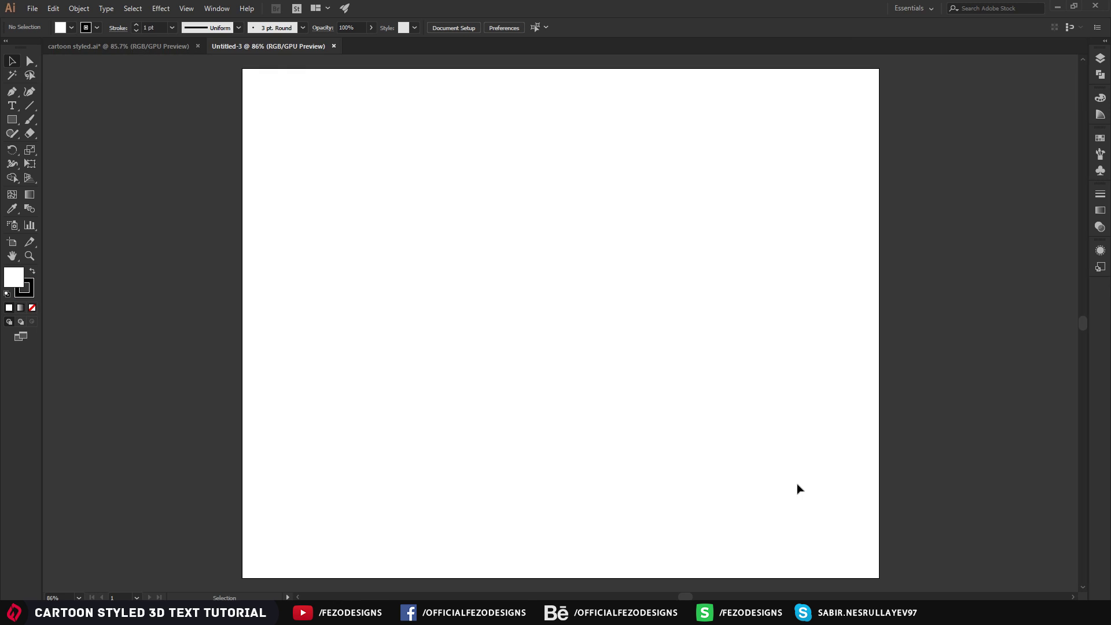
Step: Copy the four colour squares from the cartoon styled.ai document into the new document and place them in the artboard's upper-left corner
left_click(148, 47)
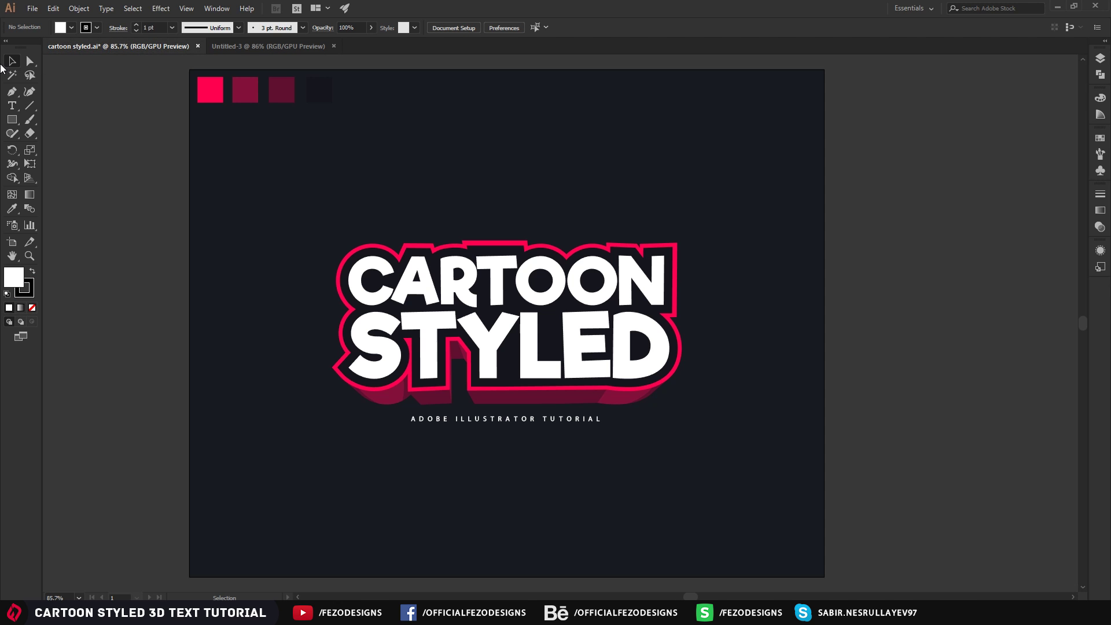
left_click(1100, 58)
left_click_drag(353, 123, 201, 92)
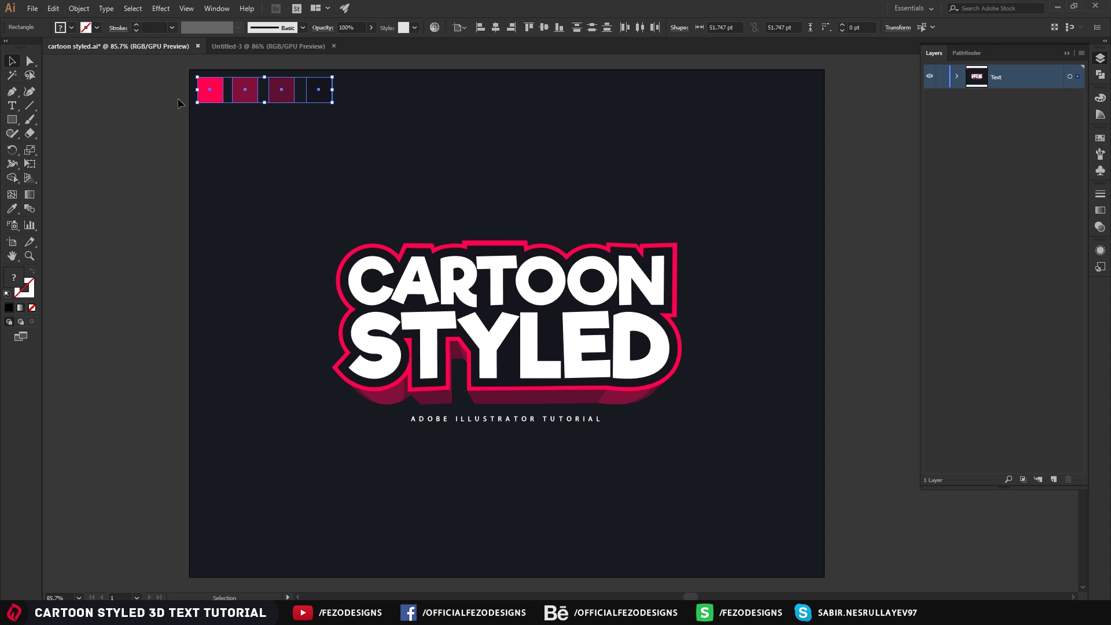
key("ctrl+c")
key("ctrl+Tab")
key("ctrl+v")
left_click_drag(612, 325, 368, 88)
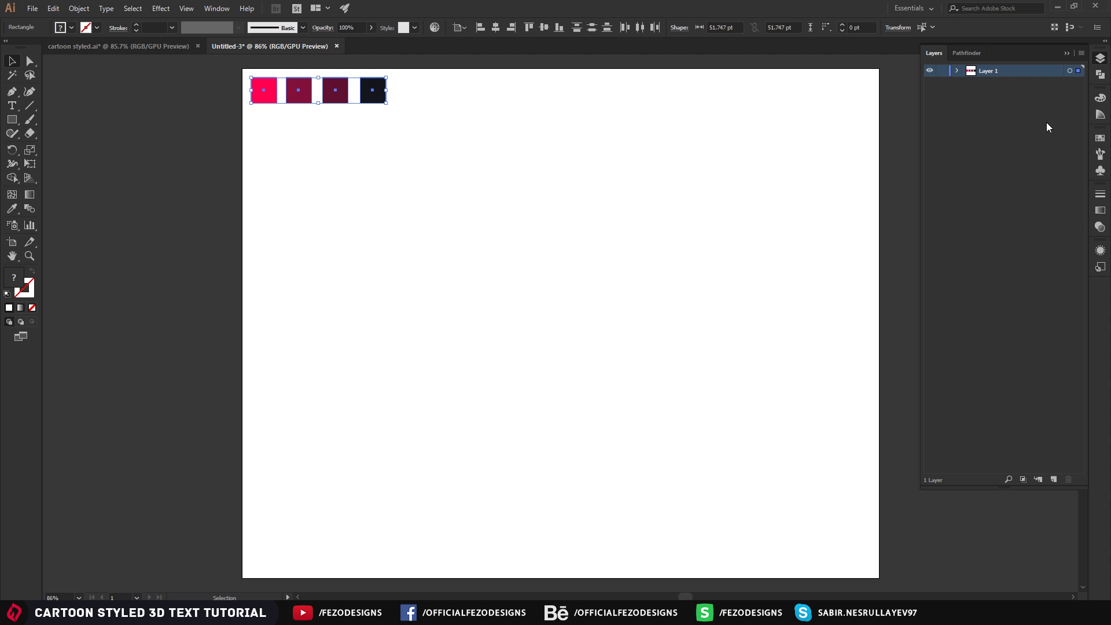
Step: Set the layer list's row size to a custom 50 pixels
left_click(1081, 53)
left_click(981, 343)
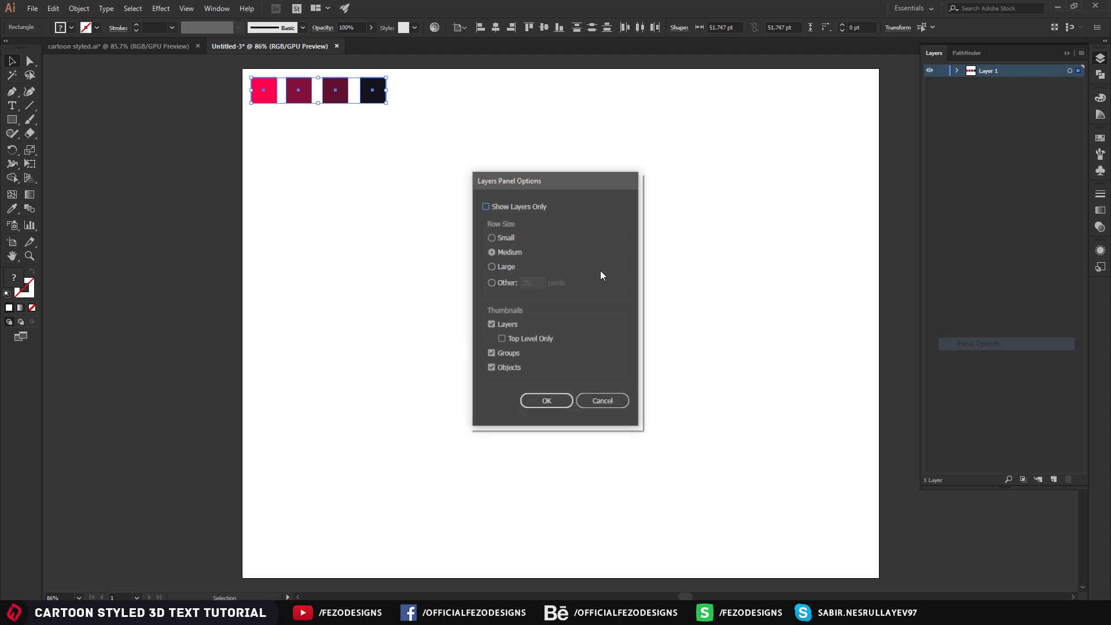
left_click(492, 283)
double_click(528, 282)
type("50")
left_click(547, 404)
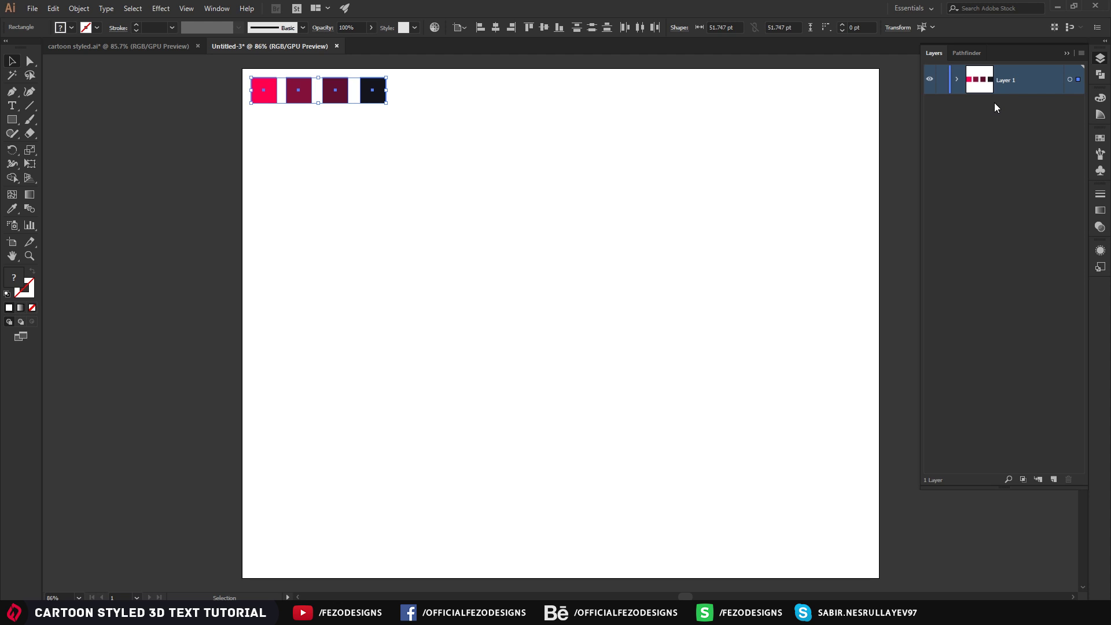
Step: Rename the layer holding the colour squares as Color and lock it
double_click(1006, 81)
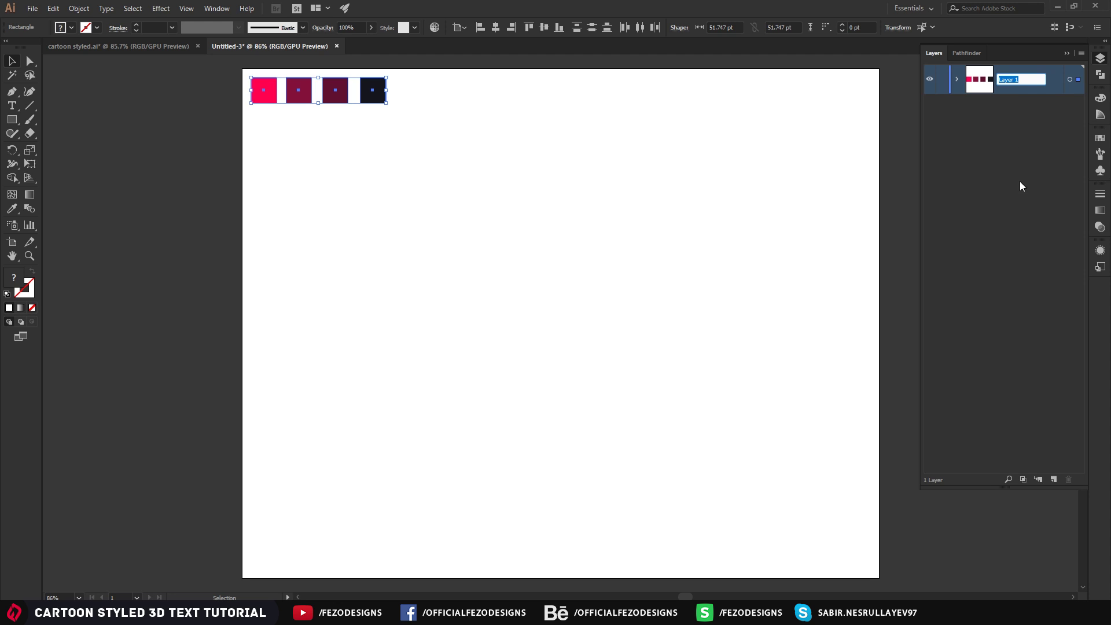
type("Color")
key("Return")
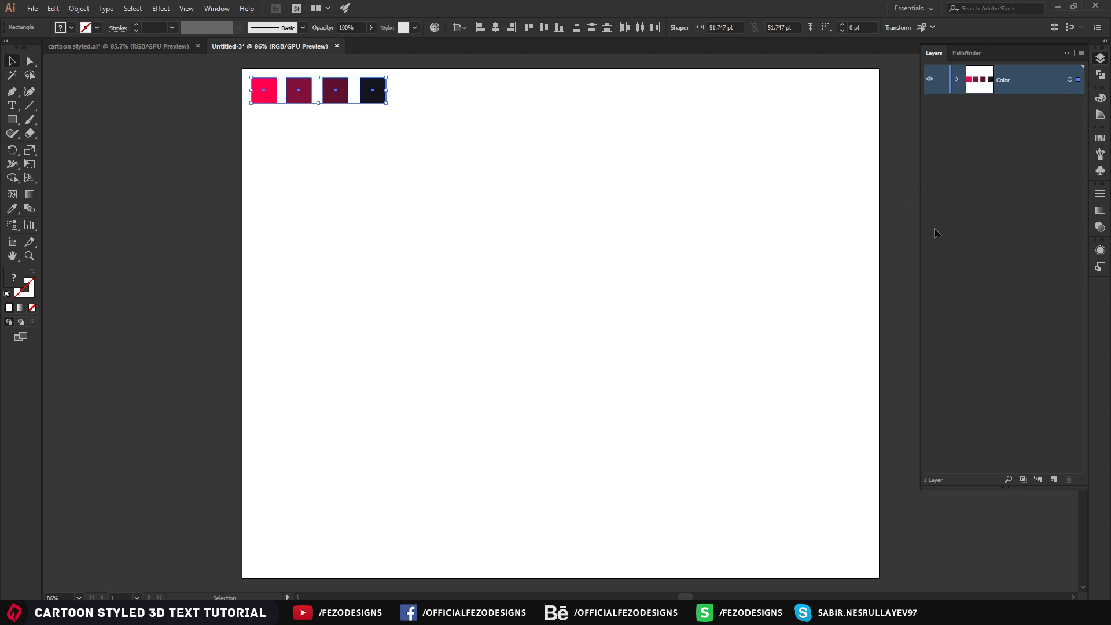
left_click(942, 83)
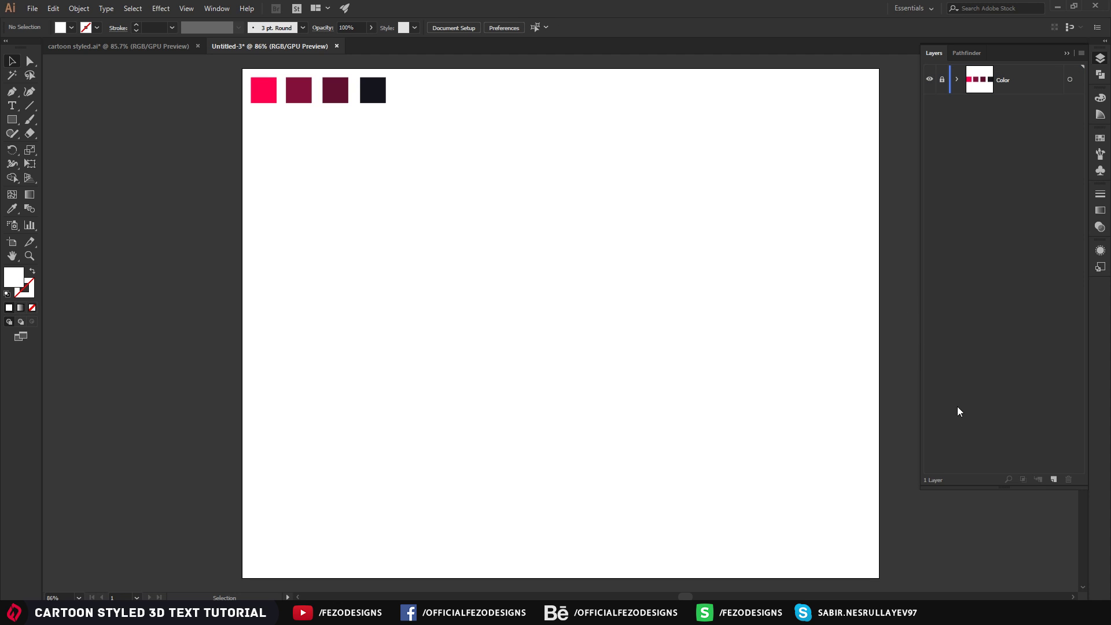
Step: Add a new layer below the Color layer and name it Text
left_click(1054, 480)
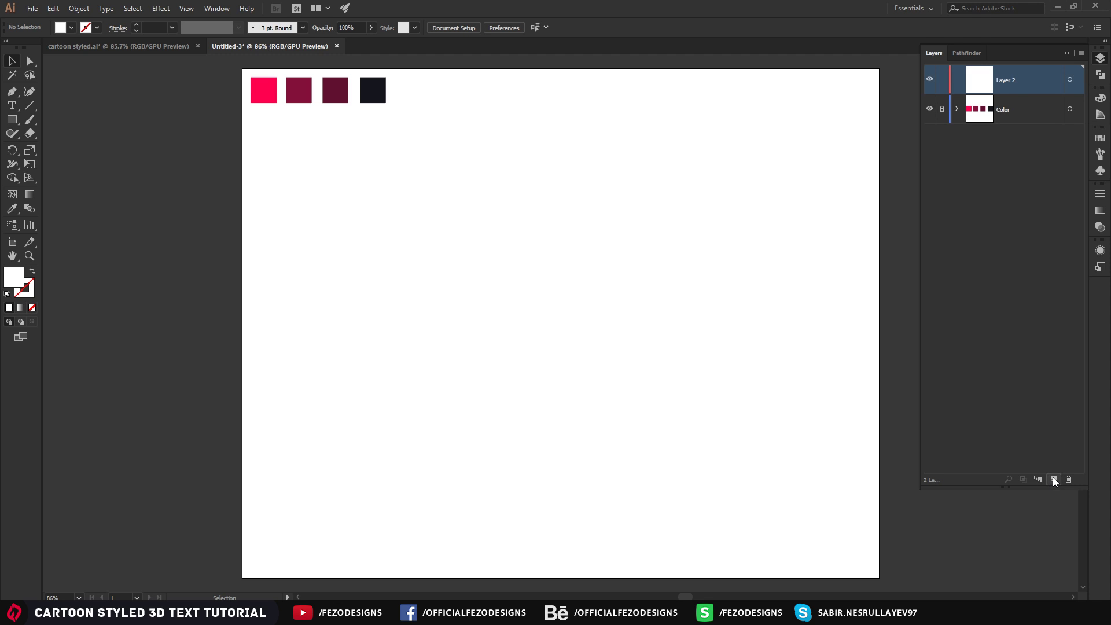
left_click_drag(1017, 104, 1014, 129)
double_click(1007, 110)
type("Text")
key("Return")
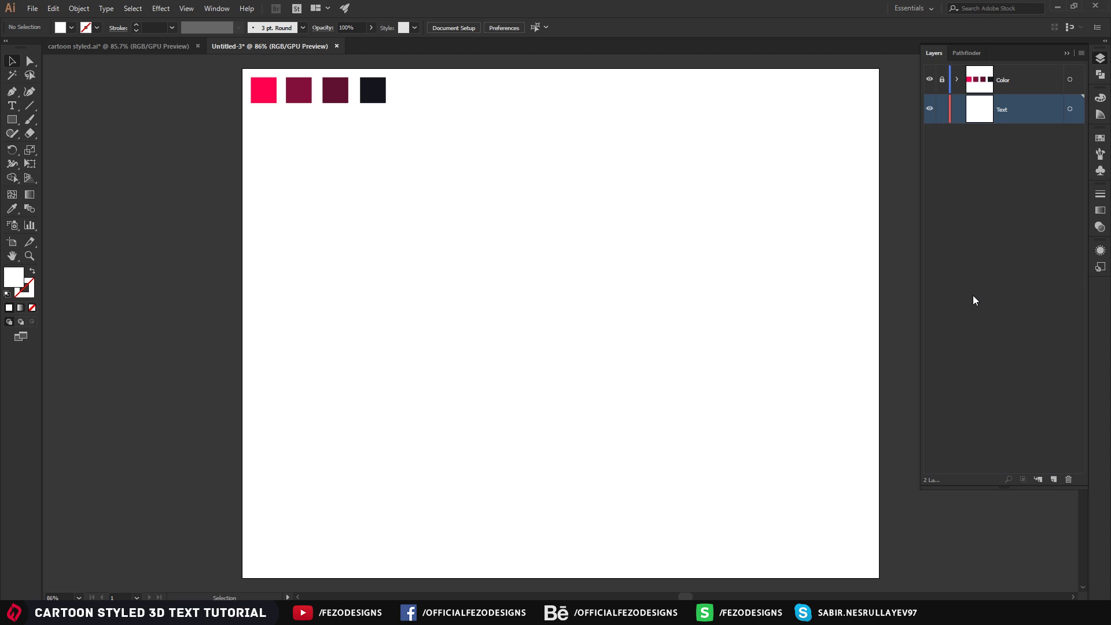
Step: Add a line of point text reading CARTOON near the middle of the artboard
key("t")
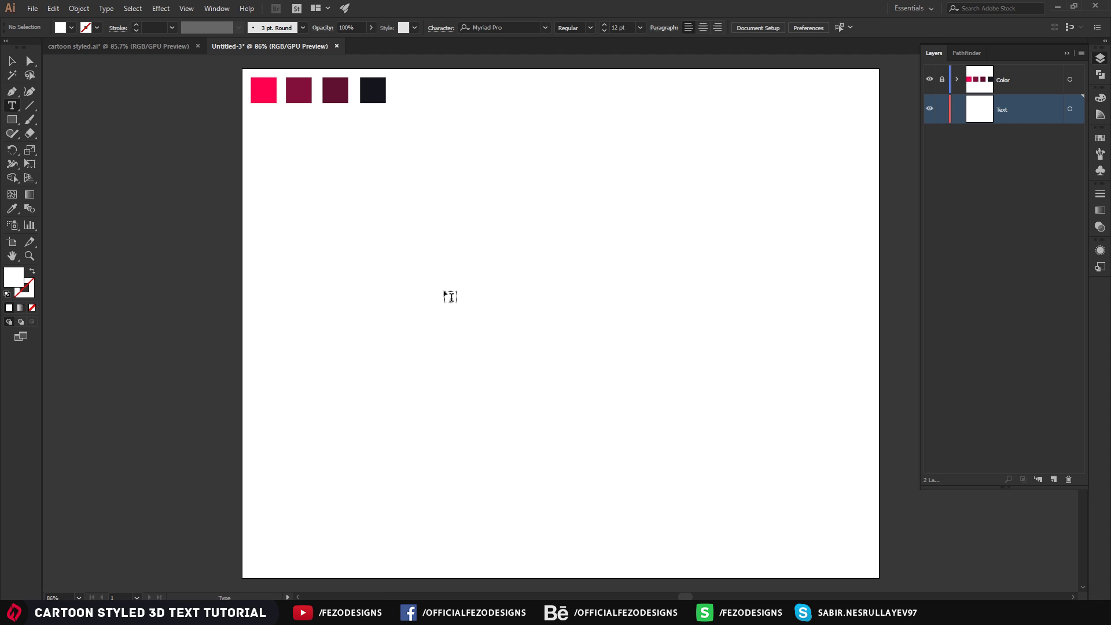
left_click(444, 292)
type("CARTOON")
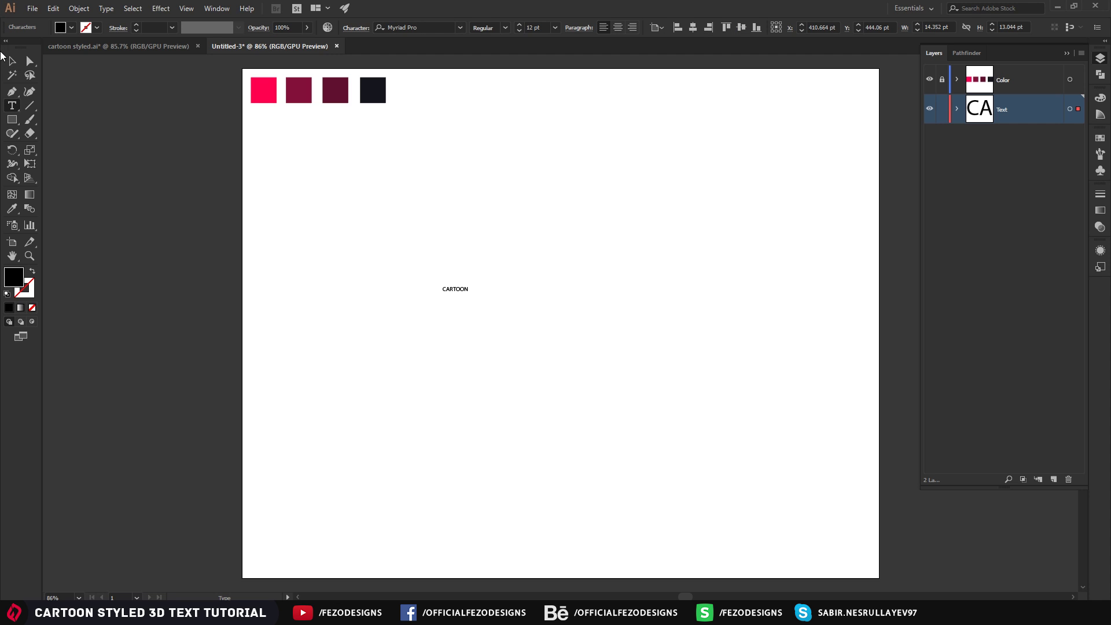
Step: Set the font of the CARTOON text to RifficFree-Bold
key("ctrl+a")
left_click(411, 27)
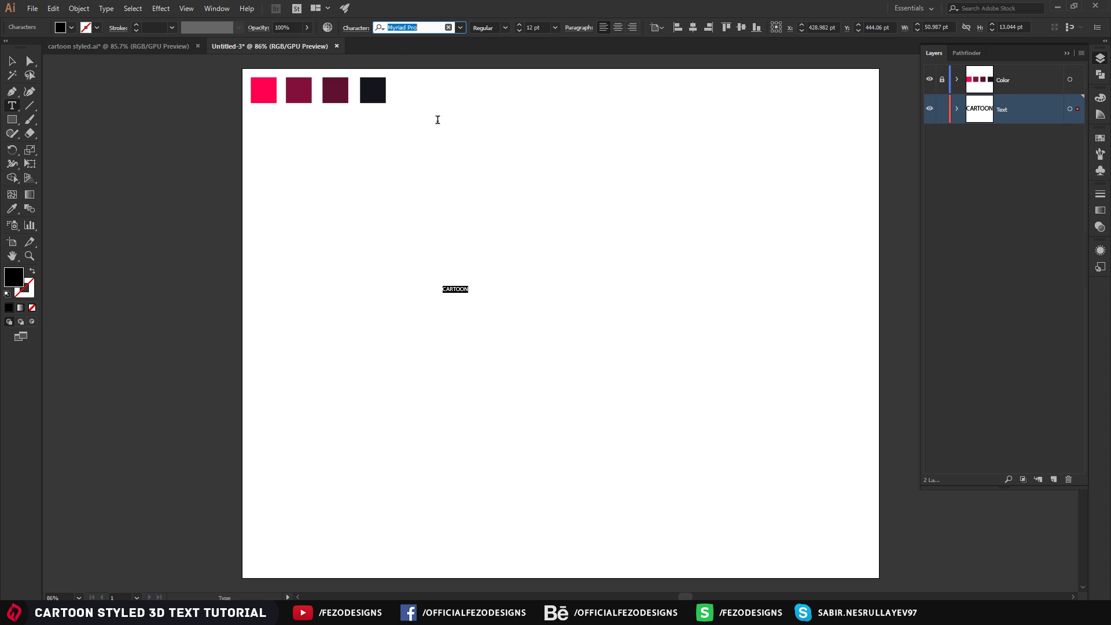
type("ri")
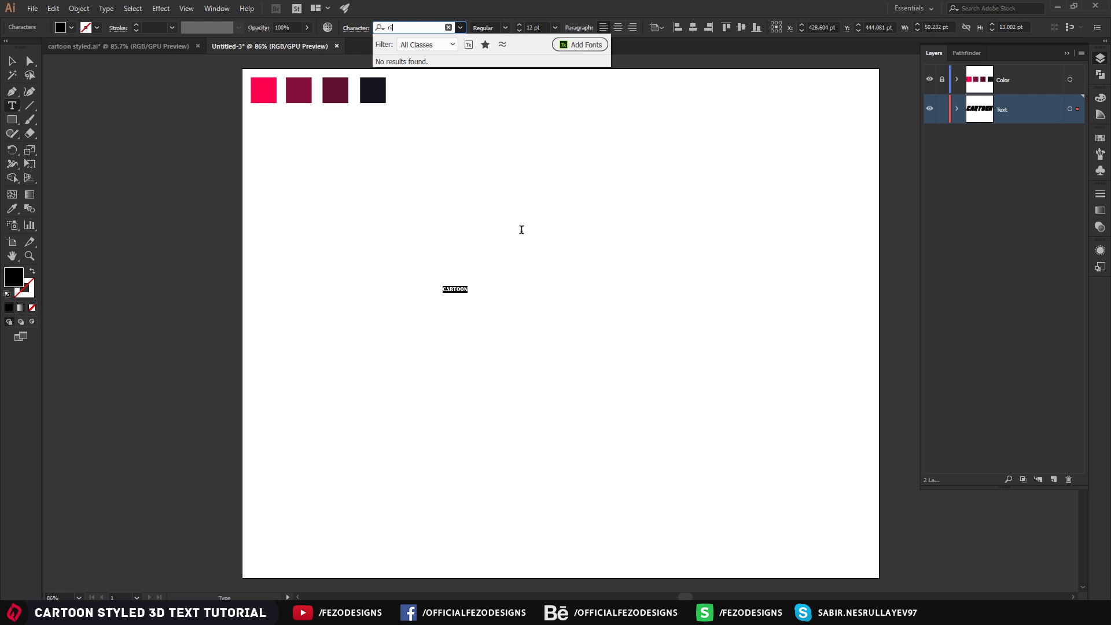
type("f")
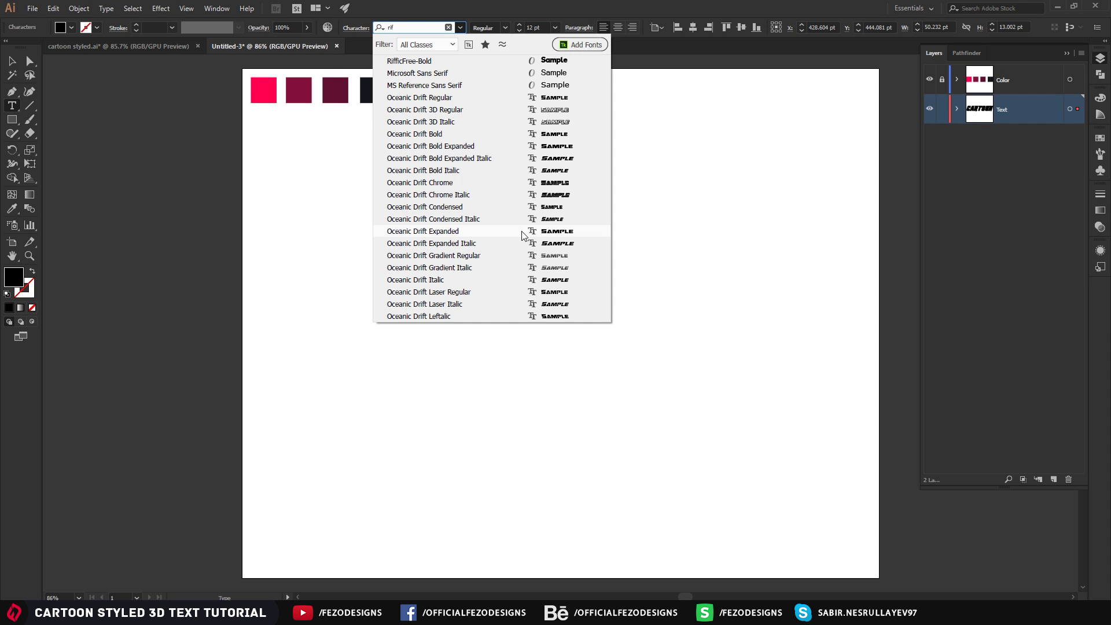
left_click(415, 66)
key("Escape")
Step: Enlarge the CARTOON text and set its font size to 128 pt
left_click_drag(473, 284, 683, 179)
double_click(618, 254)
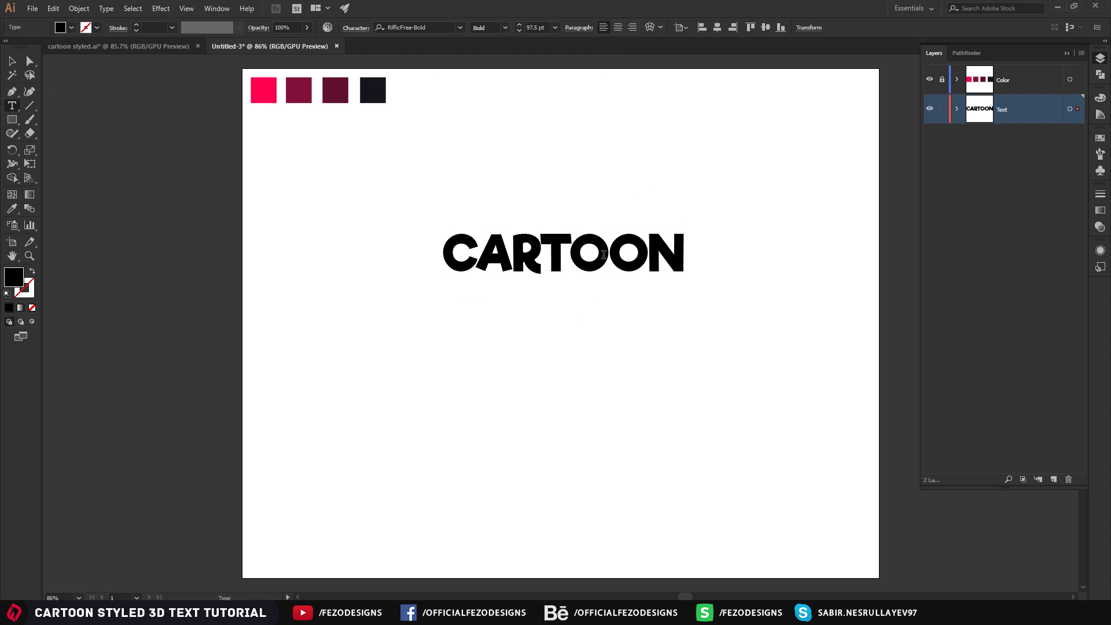
key("ctrl+a")
left_click(547, 24)
type("1")
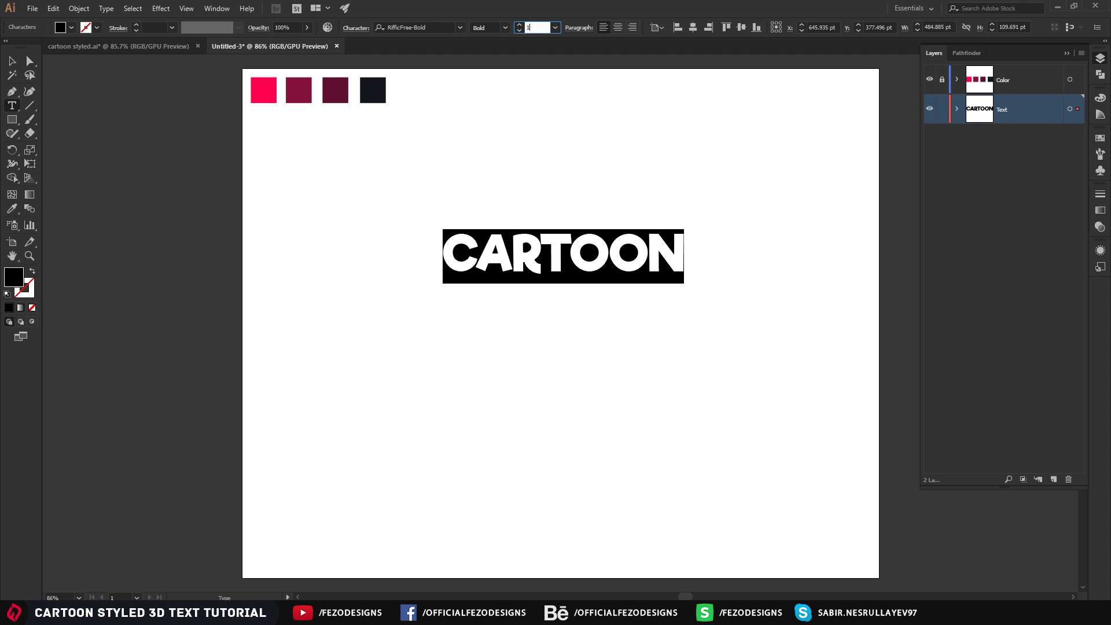
key("Return")
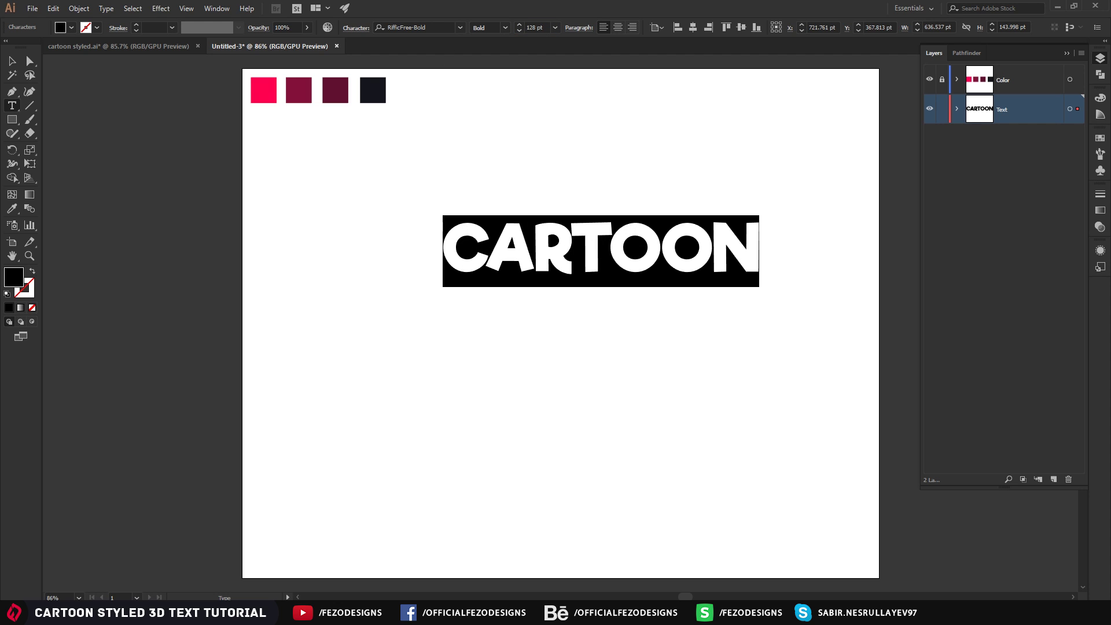
Step: Check the layout in the finished cartoon styled.ai design and move the CARTOON text to just above the artboard's centre
left_click(12, 60)
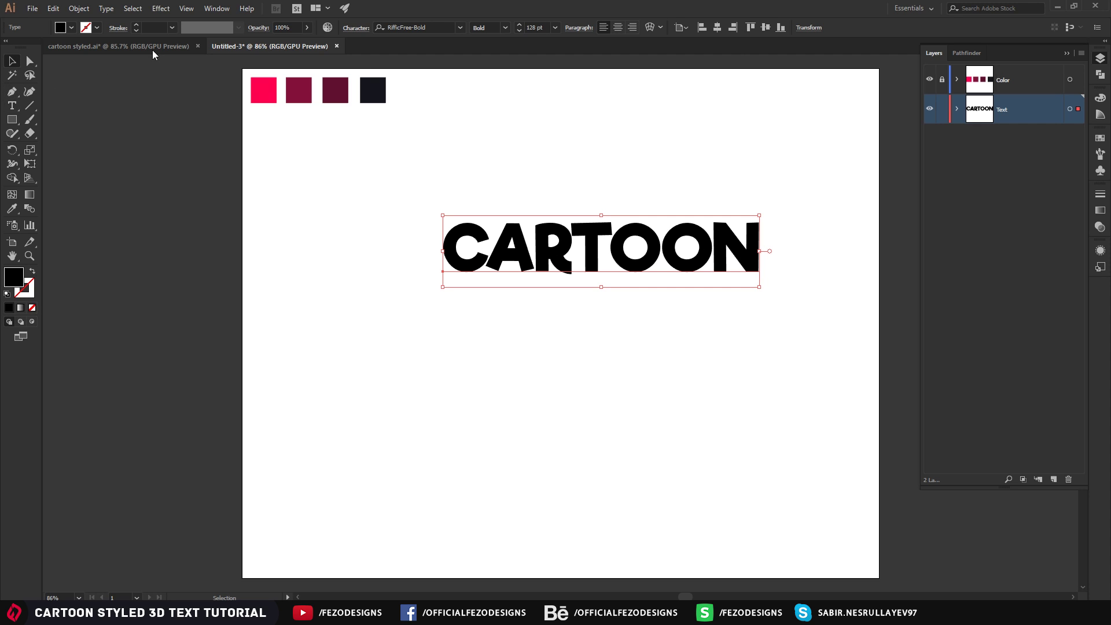
left_click(145, 46)
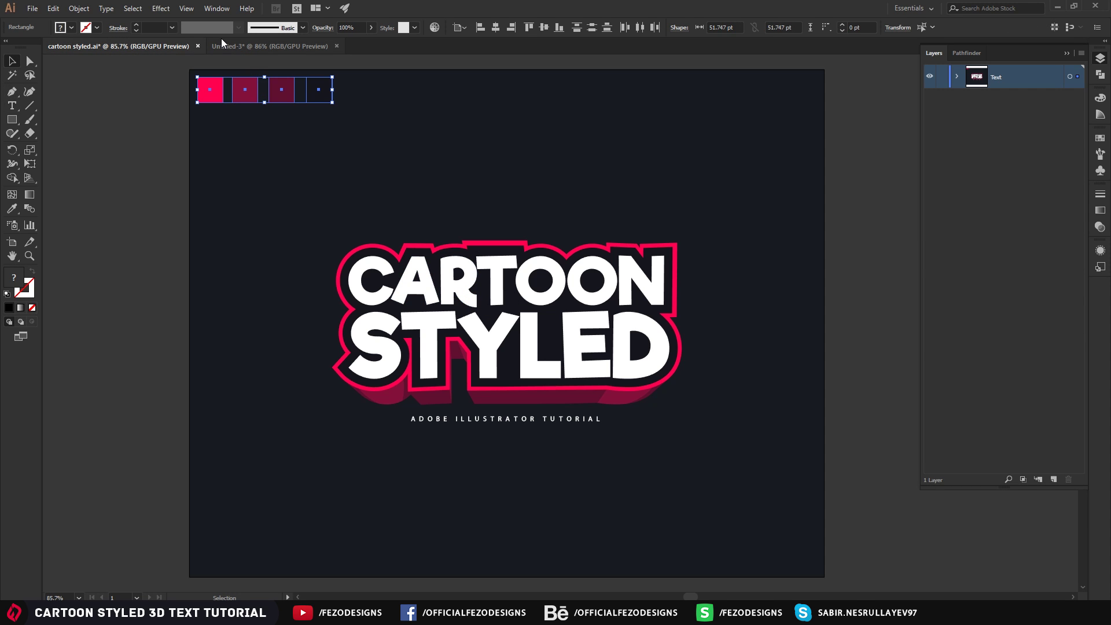
left_click(243, 47)
left_click_drag(676, 255, 632, 290)
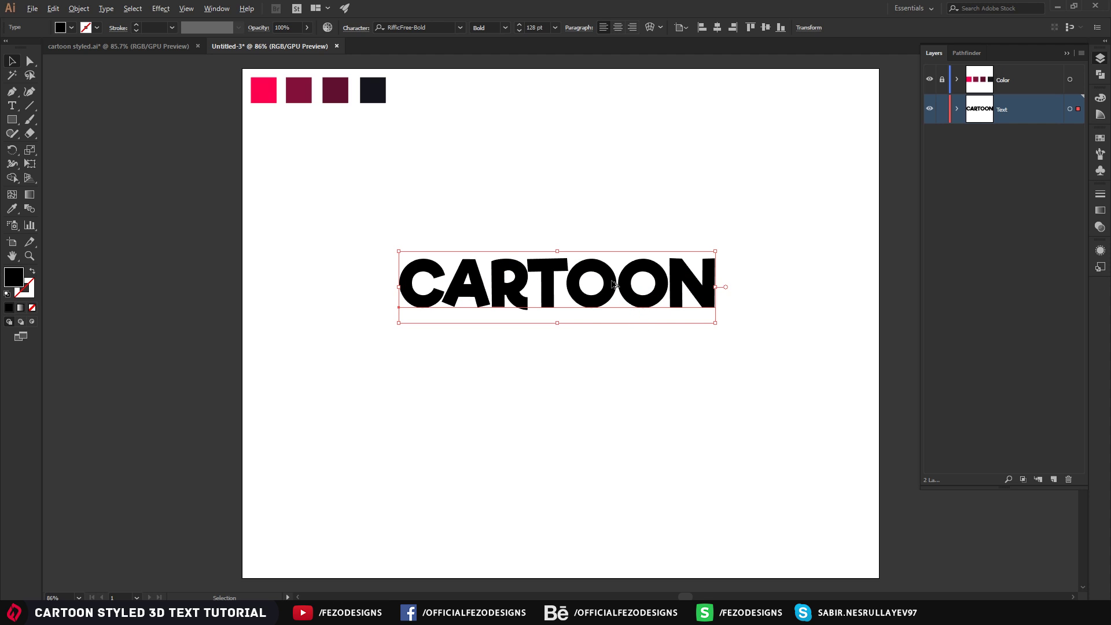
Step: Duplicate the CARTOON text and align the copy directly below the original
left_click_drag(615, 279, 612, 350)
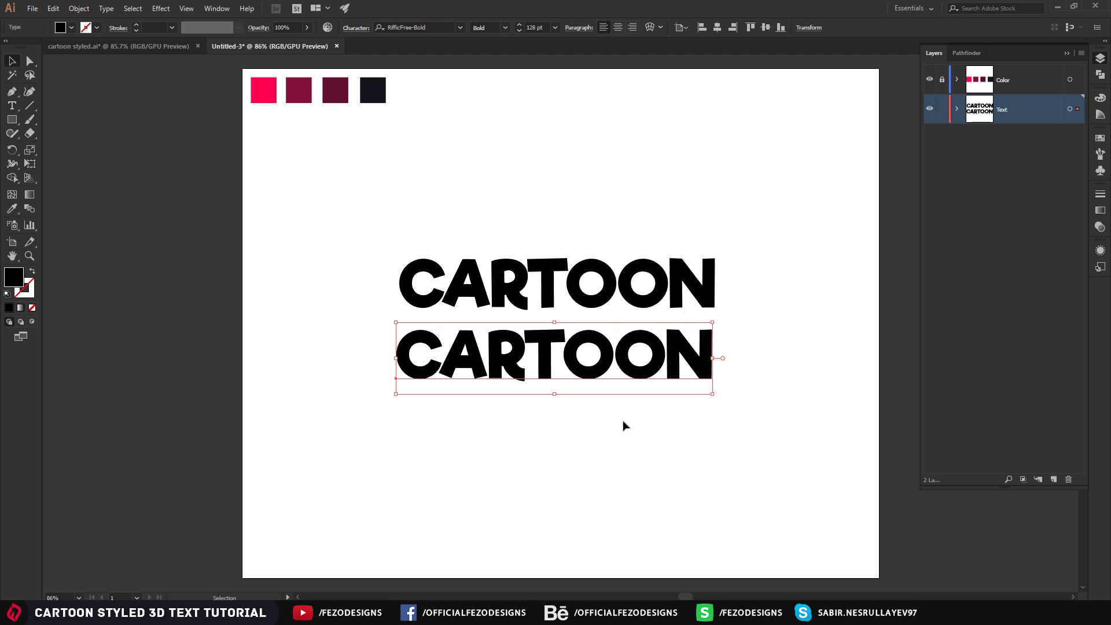
key("ctrl+z")
key("ctrl+a")
key("a")
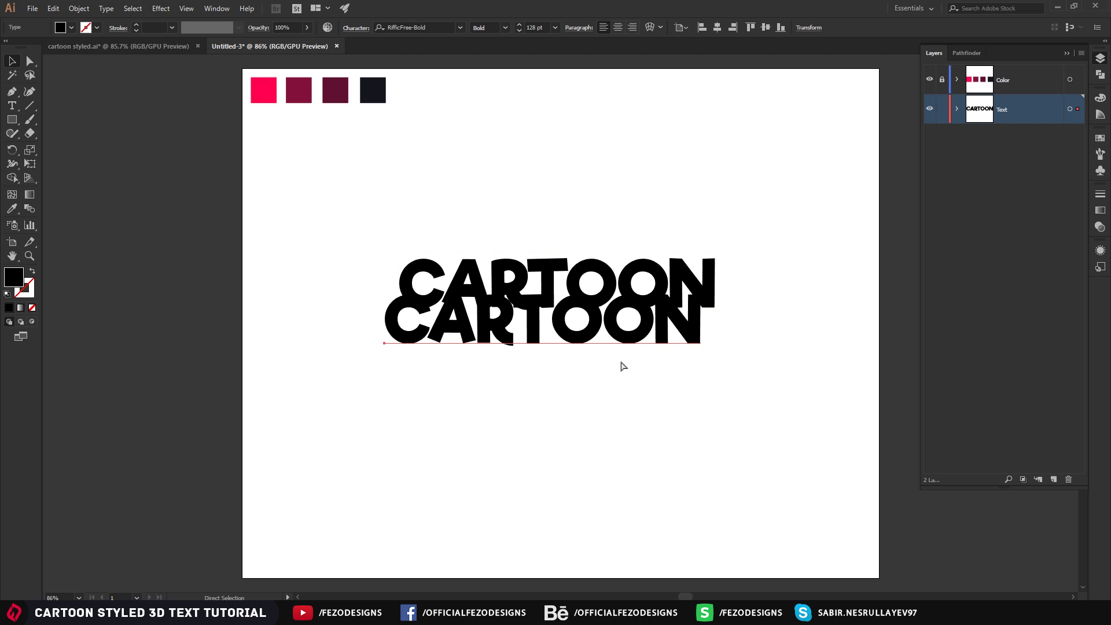
key("v")
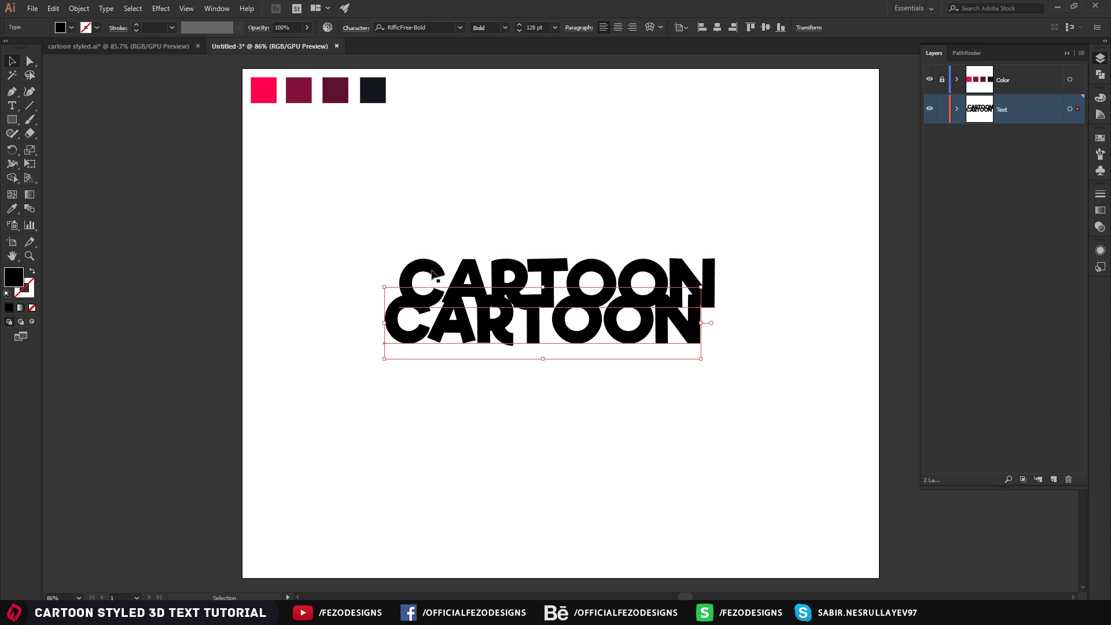
left_click_drag(510, 329, 554, 366)
Step: Replace the wording of the lower text copy with STYLED
key("t")
left_click(566, 356)
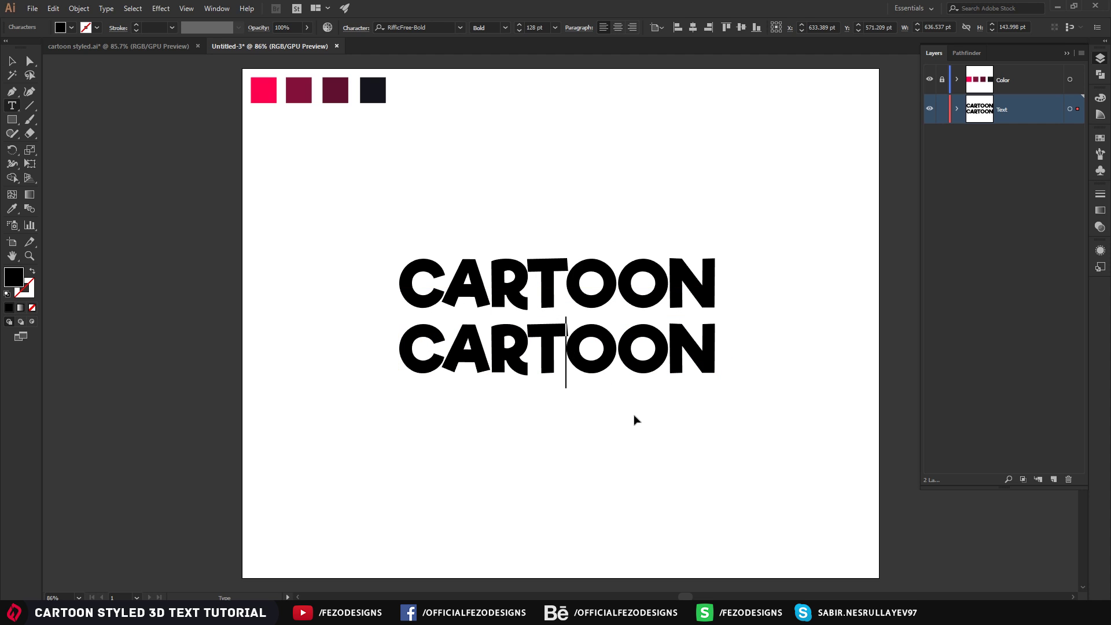
key("ctrl+a")
type("STYLED")
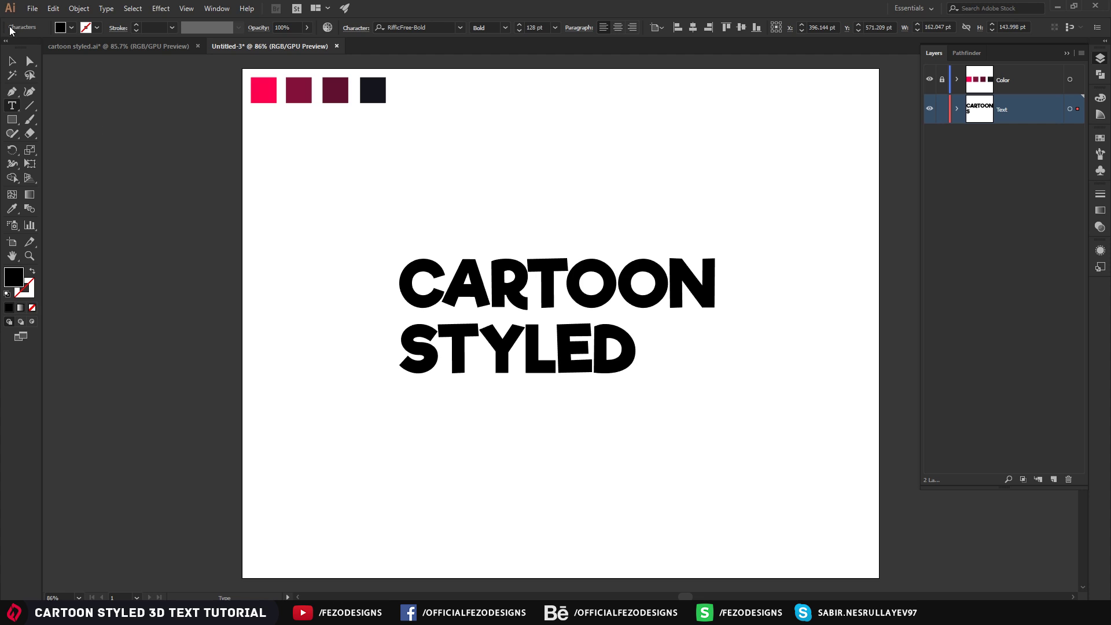
key("Escape")
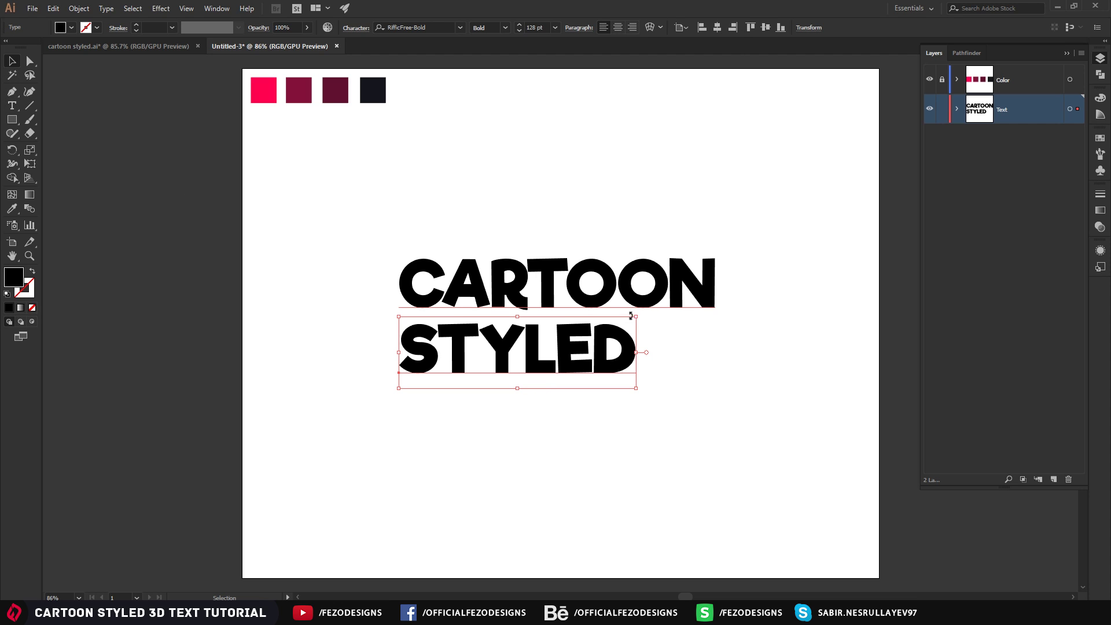
Step: Set the font size of the STYLED text to 175 pt
double_click(533, 377)
key("ctrl+a")
left_click(547, 29)
type("17")
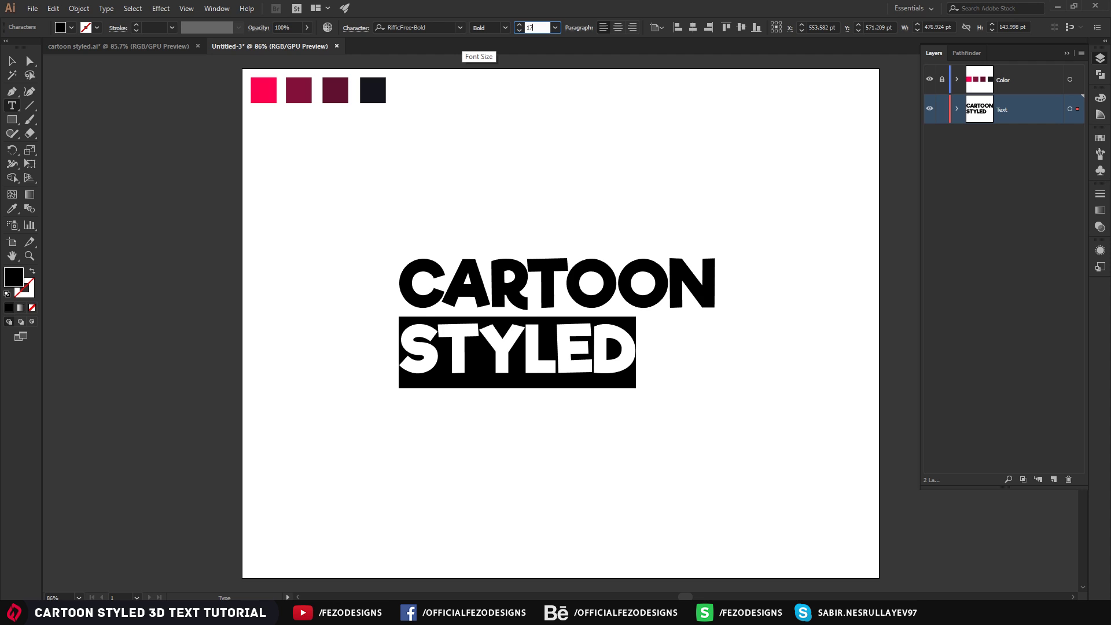
type("5")
key("Return")
key("Escape")
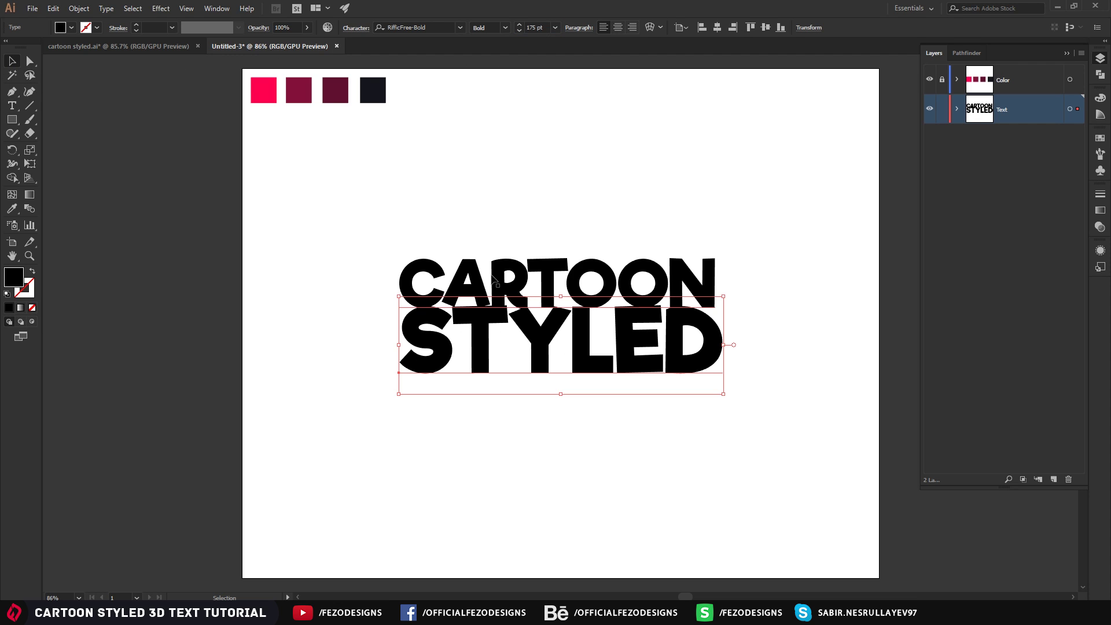
Step: Move the STYLED text slightly down and to the left so it sits centred just beneath CARTOON
left_click_drag(509, 336, 509, 341)
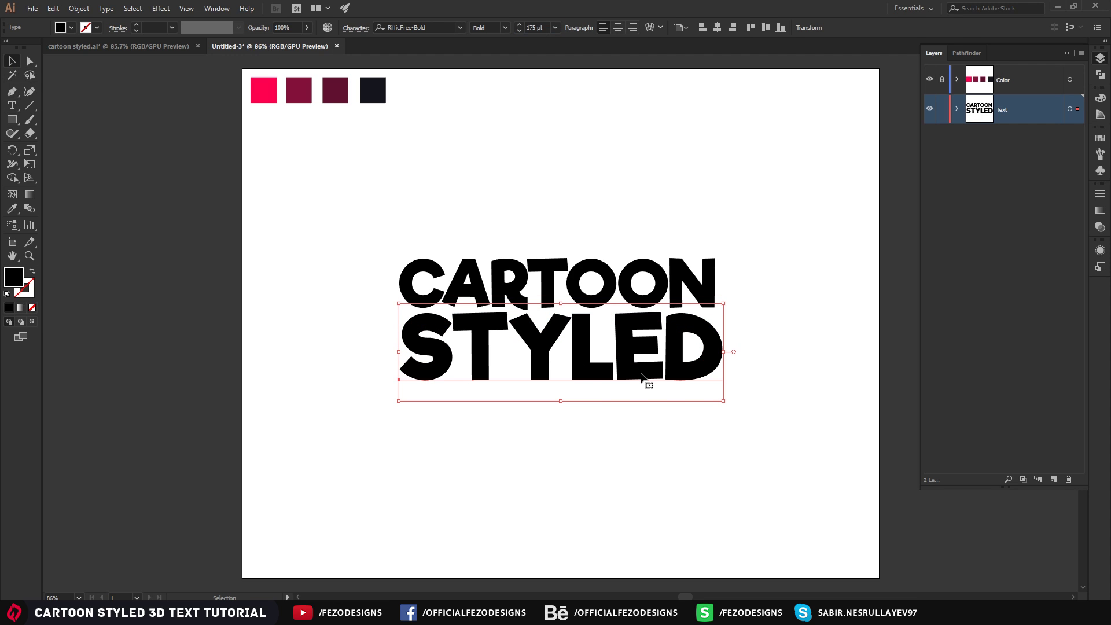
key("Left")
key("Left")
key("Left")
key("Left")
key("Left")
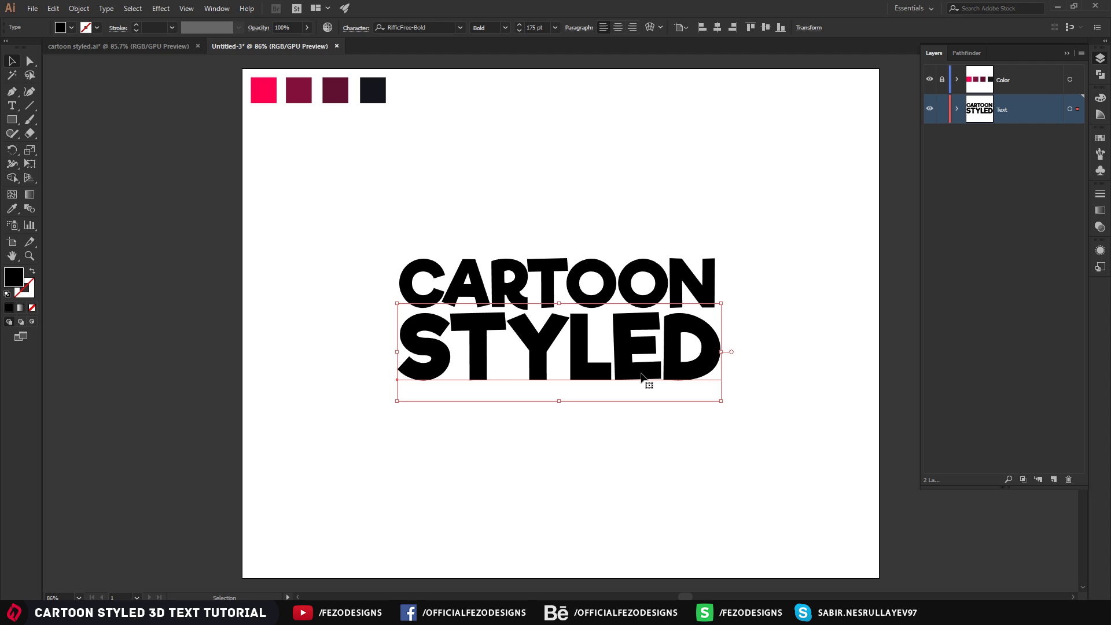
key("Down")
key("Down")
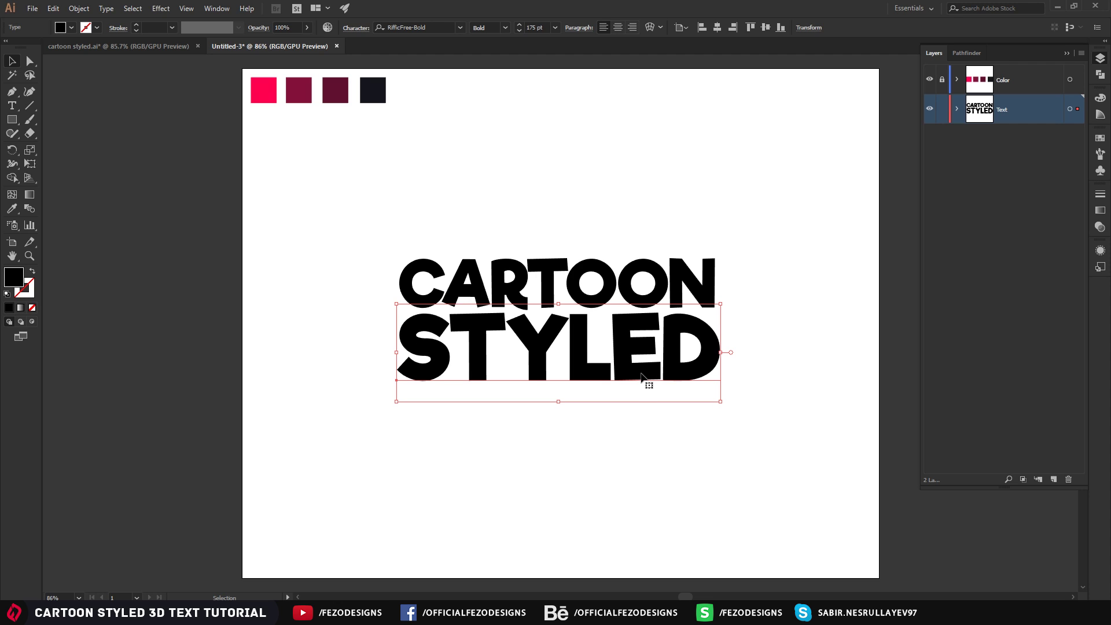
Step: Nudge the STYLED text one more increment down and left beneath CARTOON, and deselect it
key("Down")
key("Left")
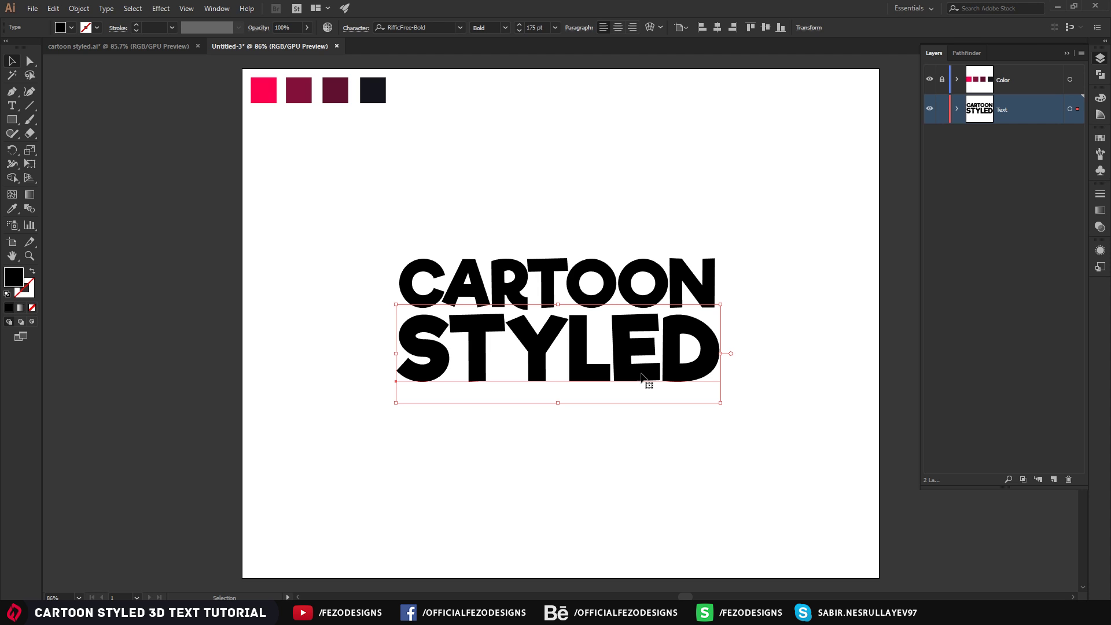
left_click(829, 265)
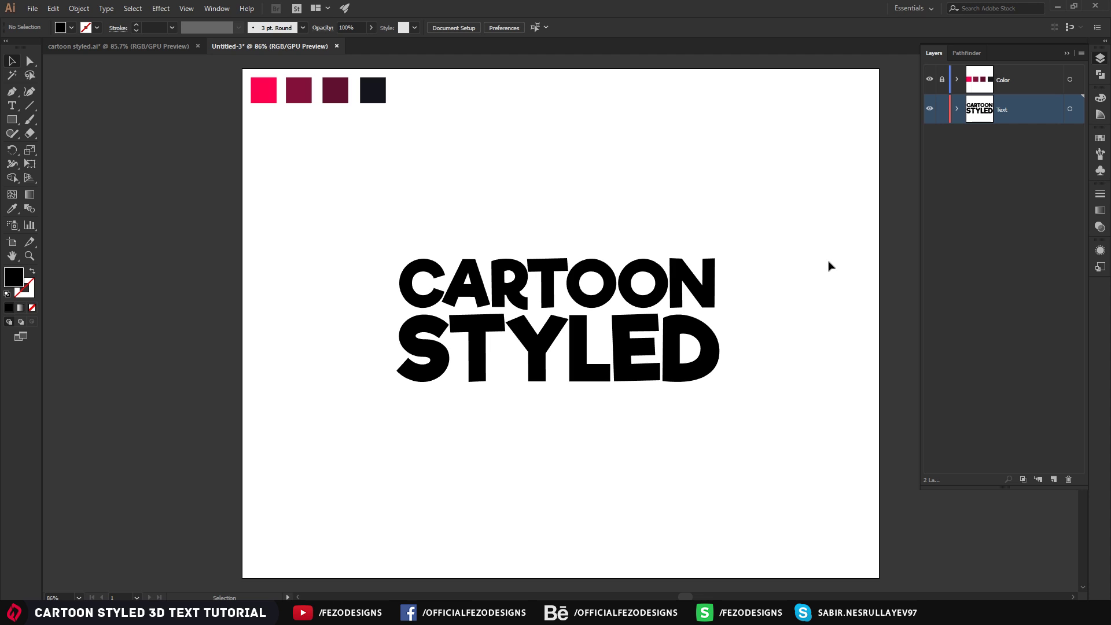
Step: Expand both the CARTOON and STYLED texts into shapes with Object and Fill enabled
left_click_drag(808, 207, 396, 447)
left_click(79, 8)
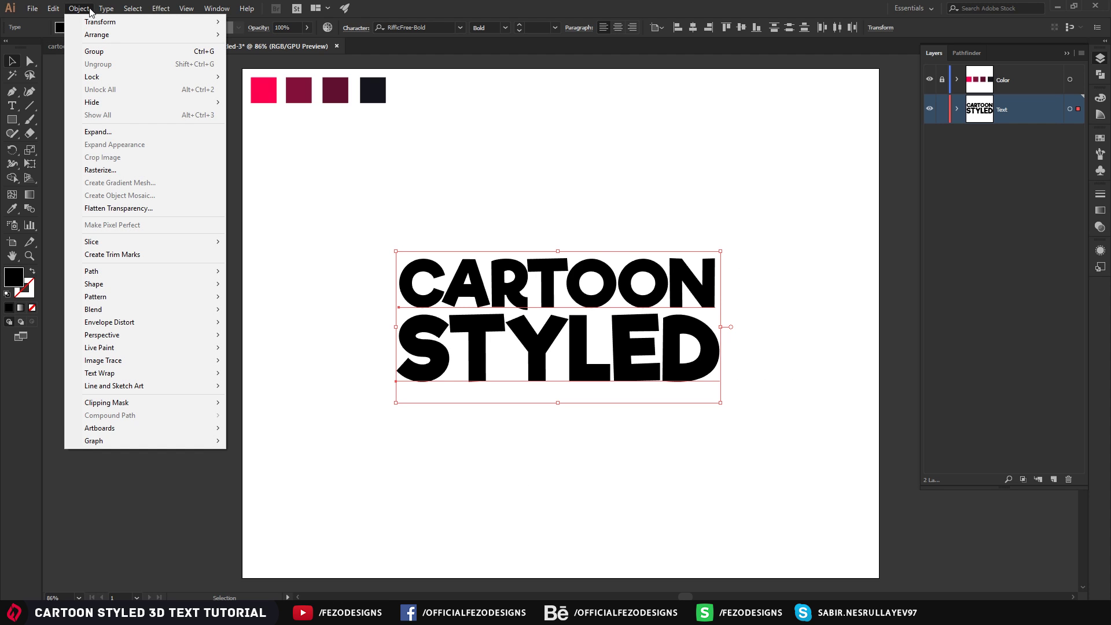
left_click(96, 132)
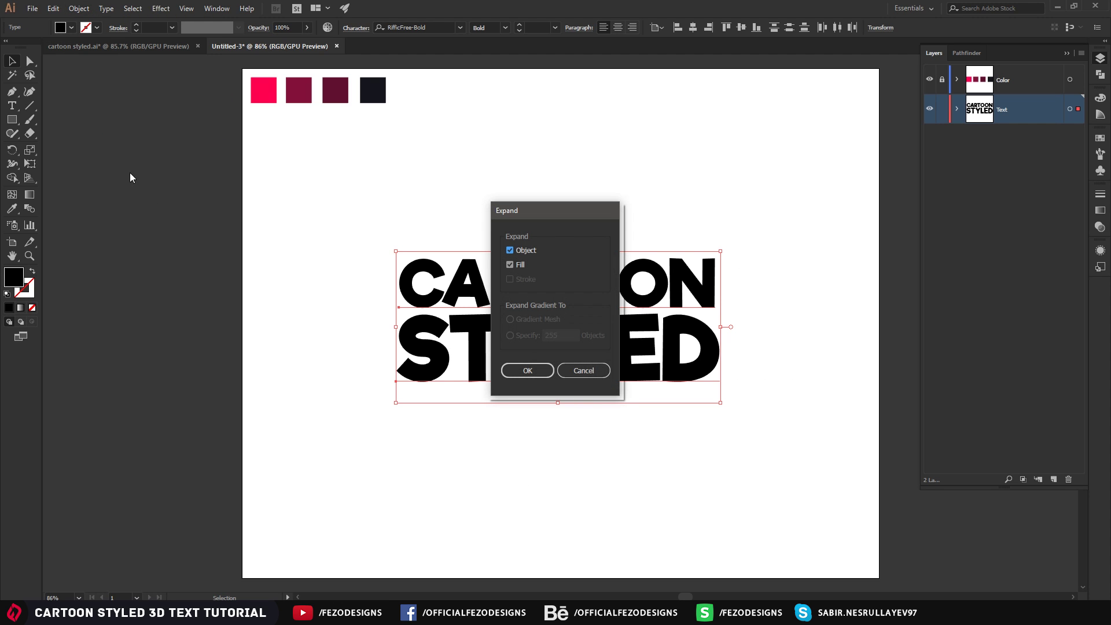
left_click(519, 369)
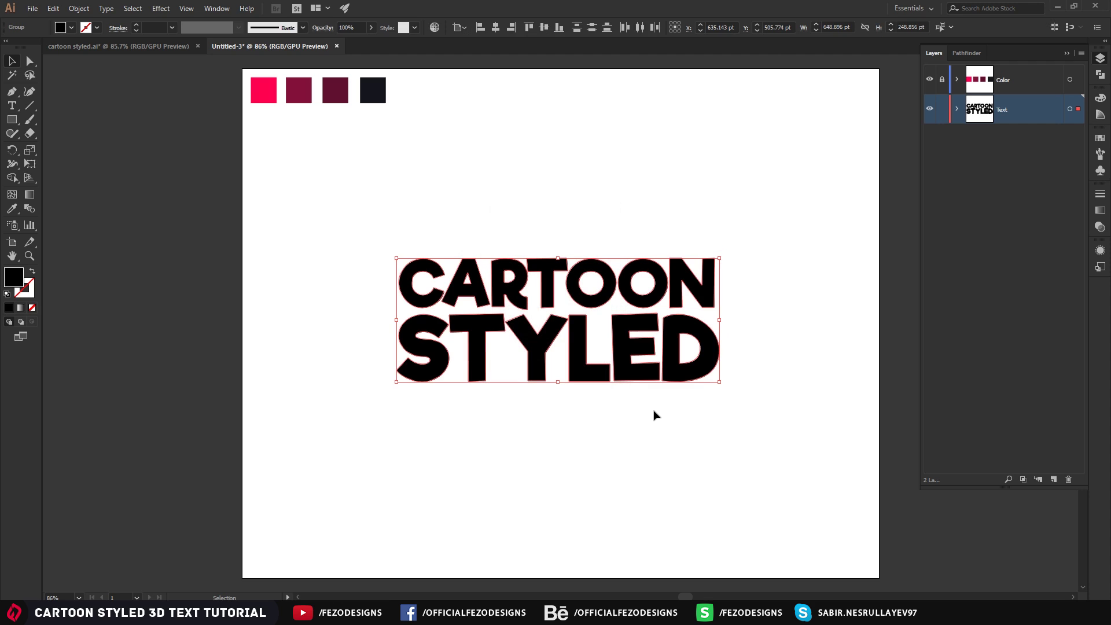
Step: Group the expanded CARTOON and STYLED shapes together inside the Text layer
left_click(958, 109)
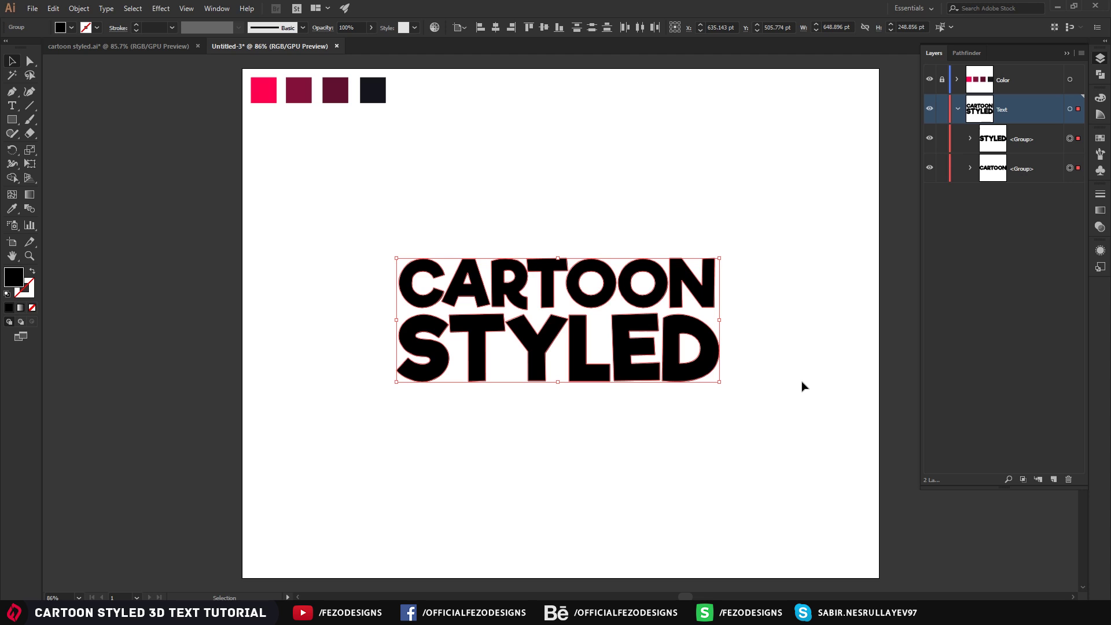
left_click_drag(811, 440, 528, 221)
key("ctrl+g")
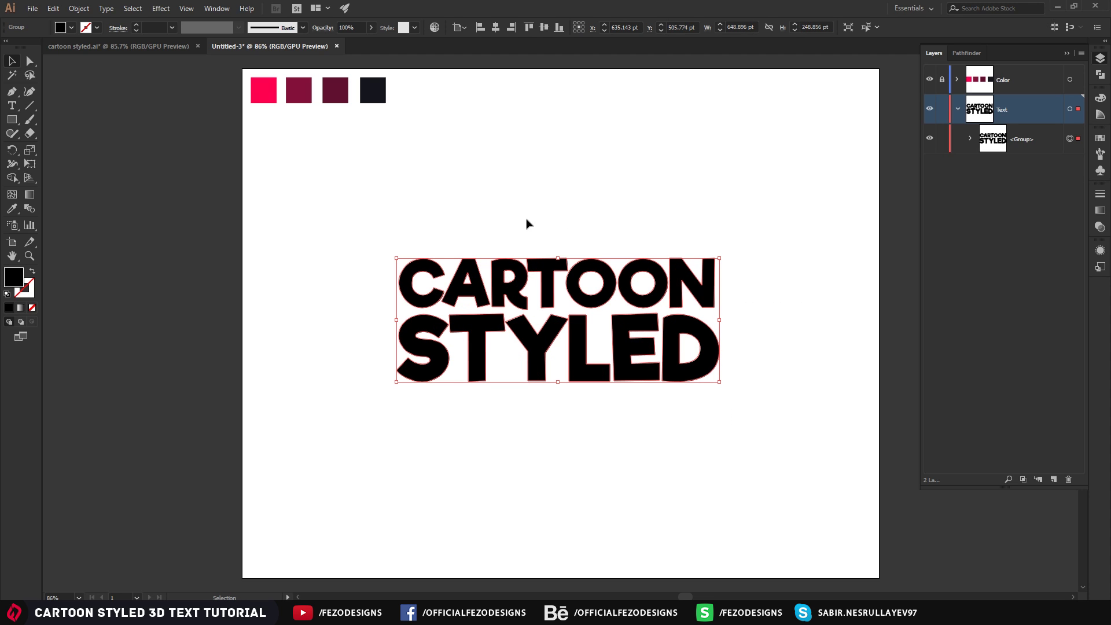
left_click(976, 241)
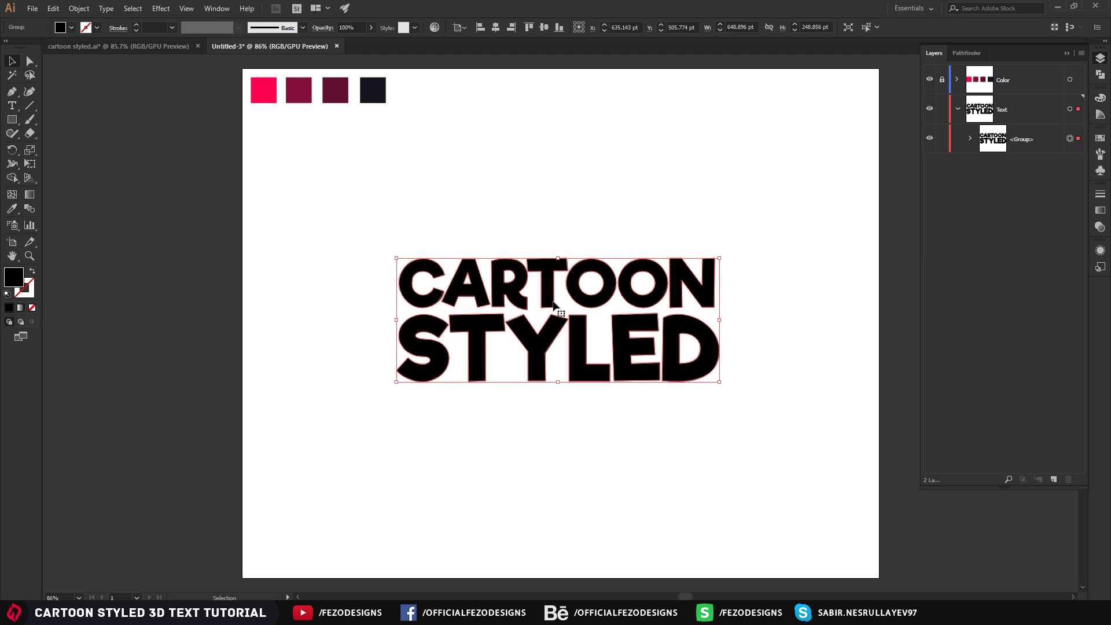
left_click(773, 426)
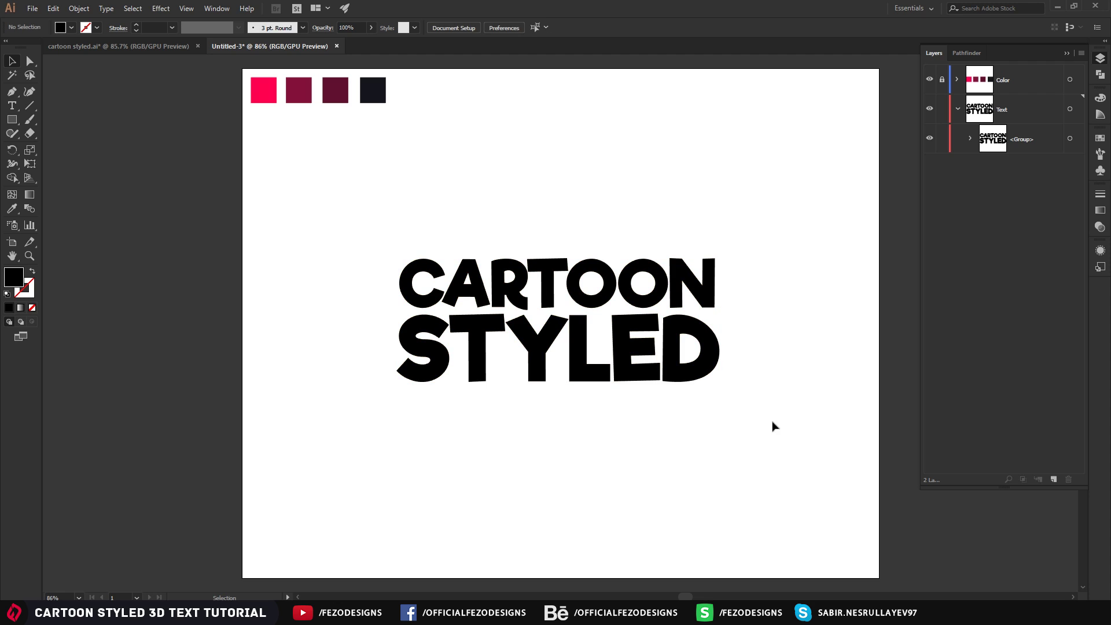
Step: Copy the grouped CARTOON STYLED lettering and paste the duplicate in front of the original
left_click_drag(781, 418, 504, 262)
left_click(81, 10)
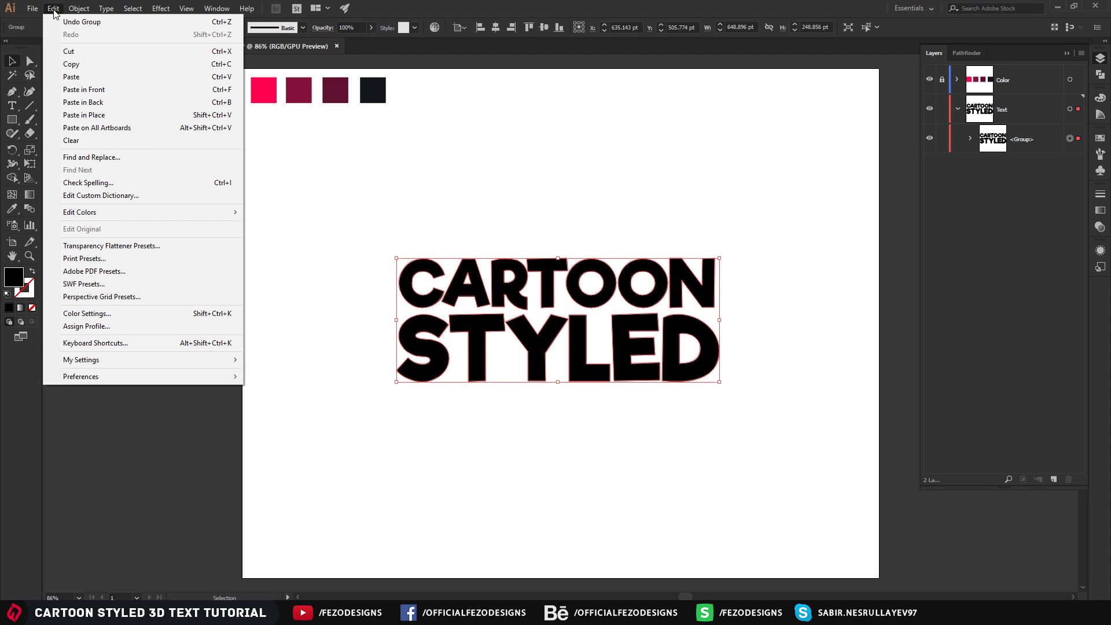
left_click(53, 9)
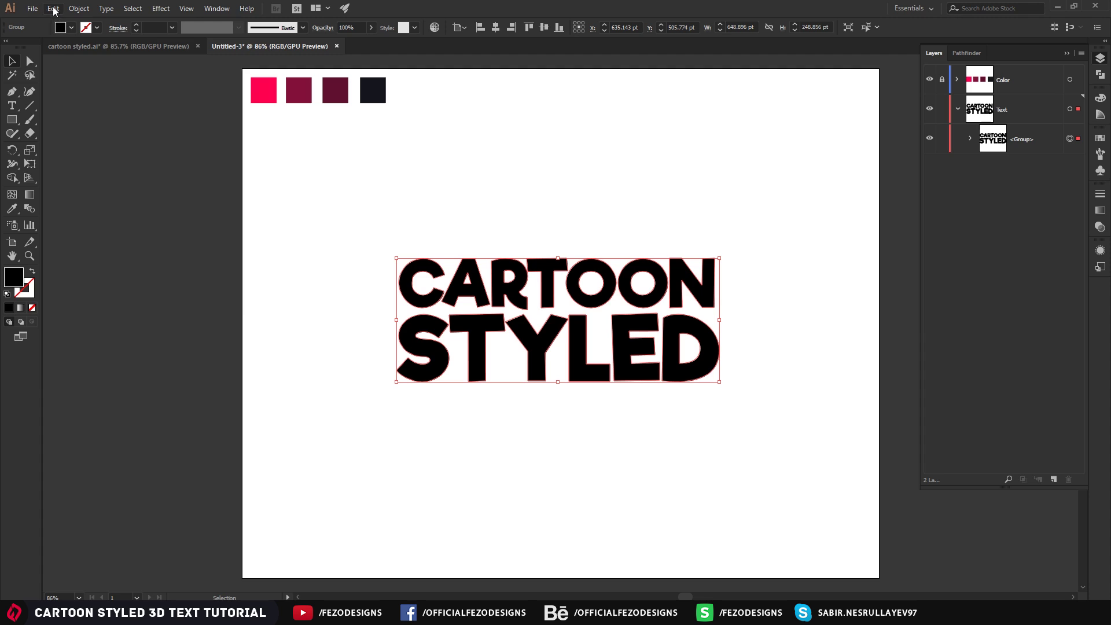
left_click(51, 10)
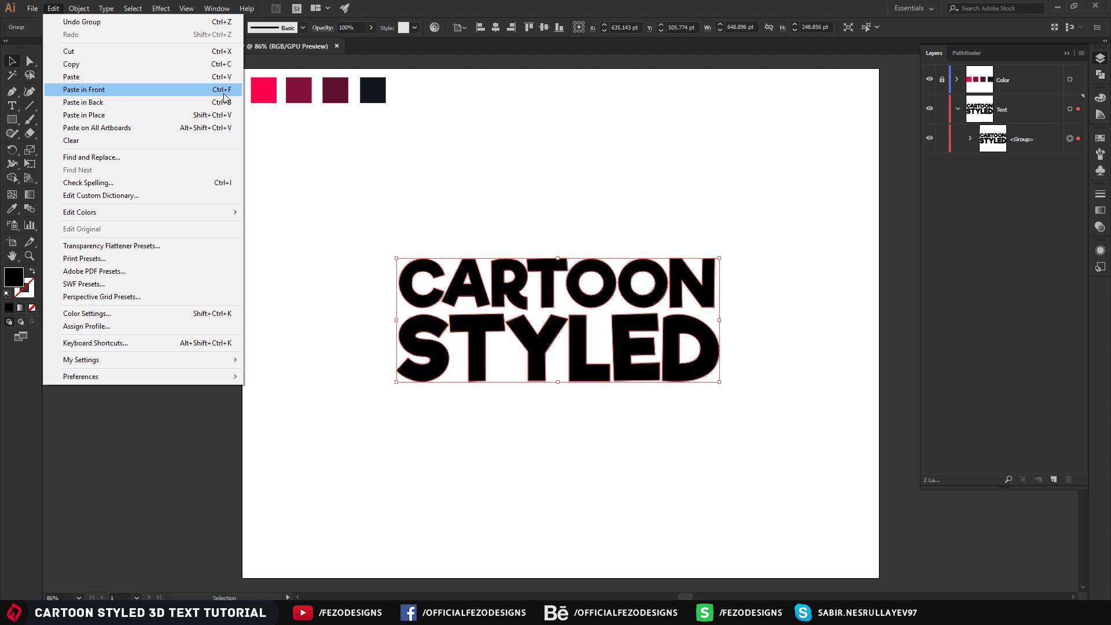
left_click(141, 93)
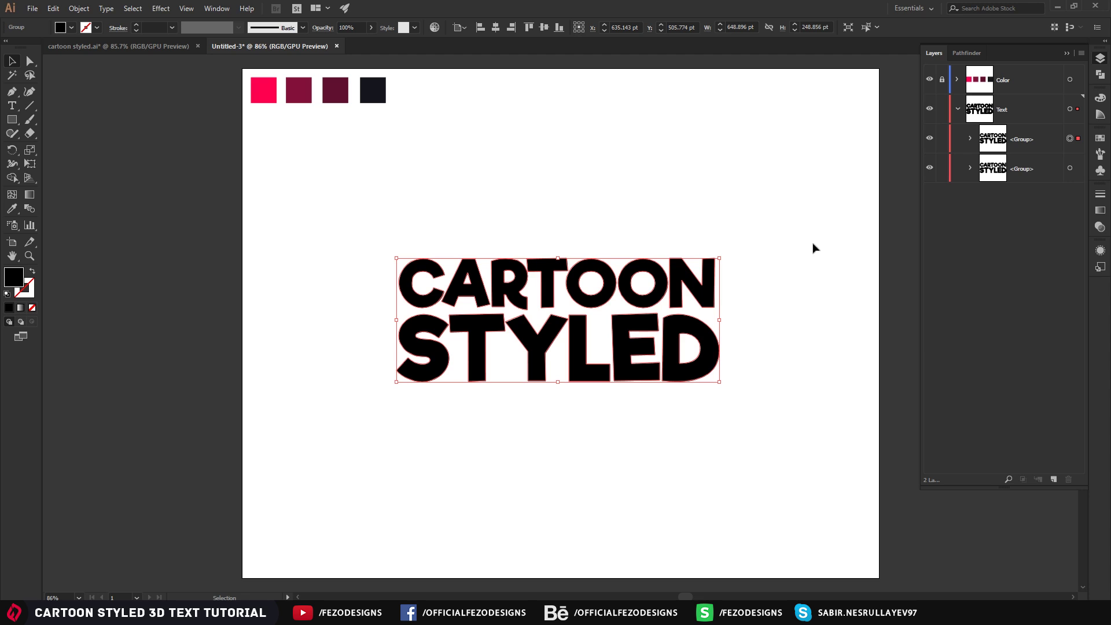
left_click(813, 214)
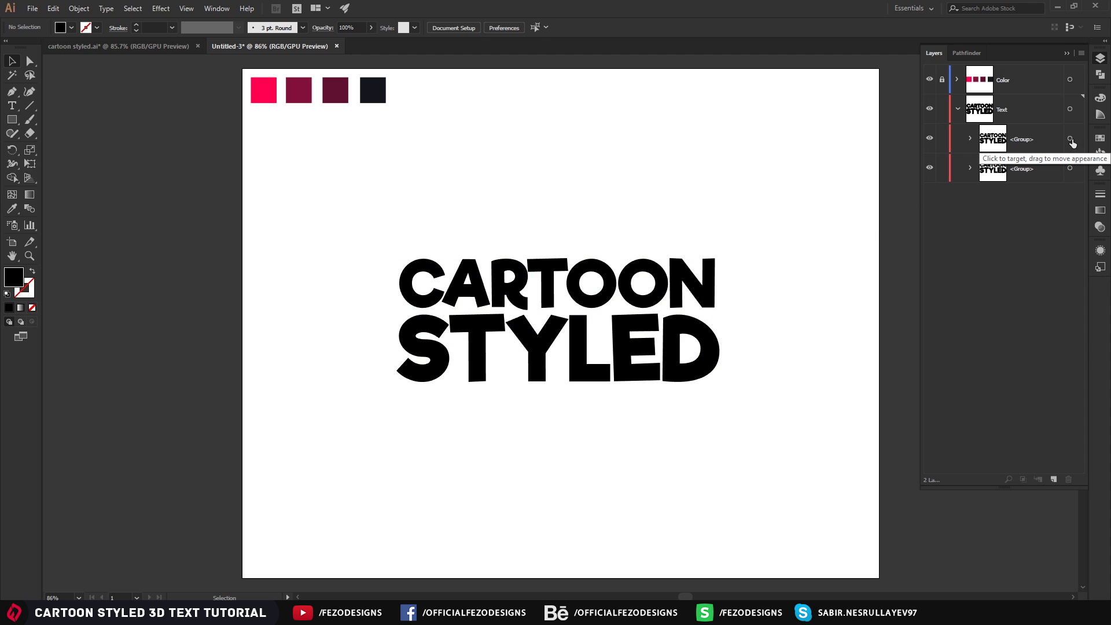
Step: Recolour the upper lettering group in the Text layer white by sampling the artboard with the Eyedropper
left_click(1009, 145)
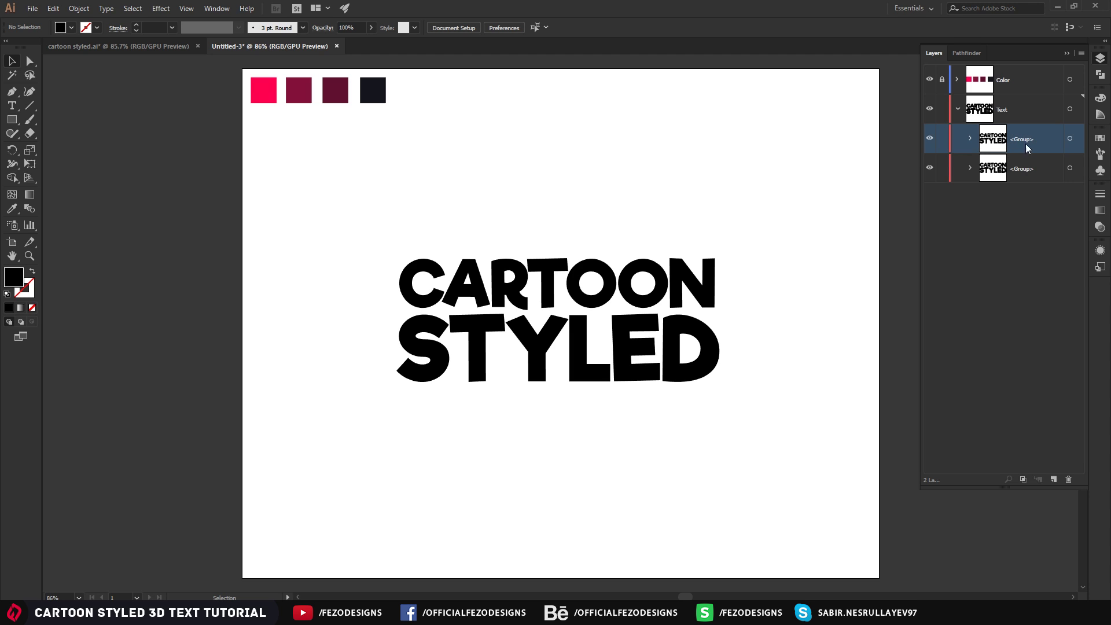
left_click(1071, 139)
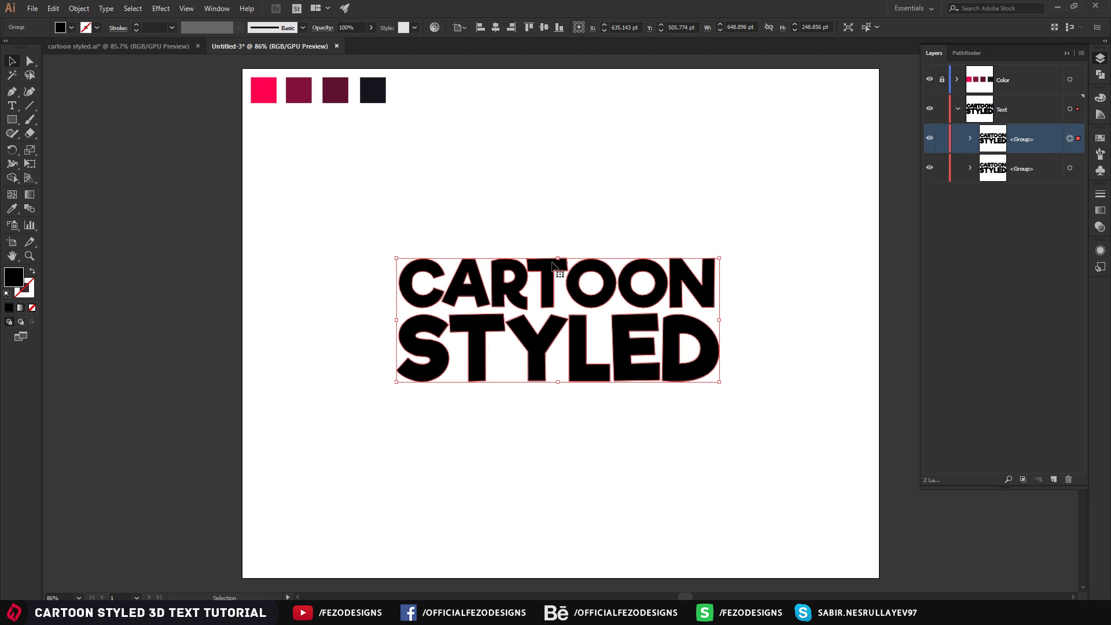
key("i")
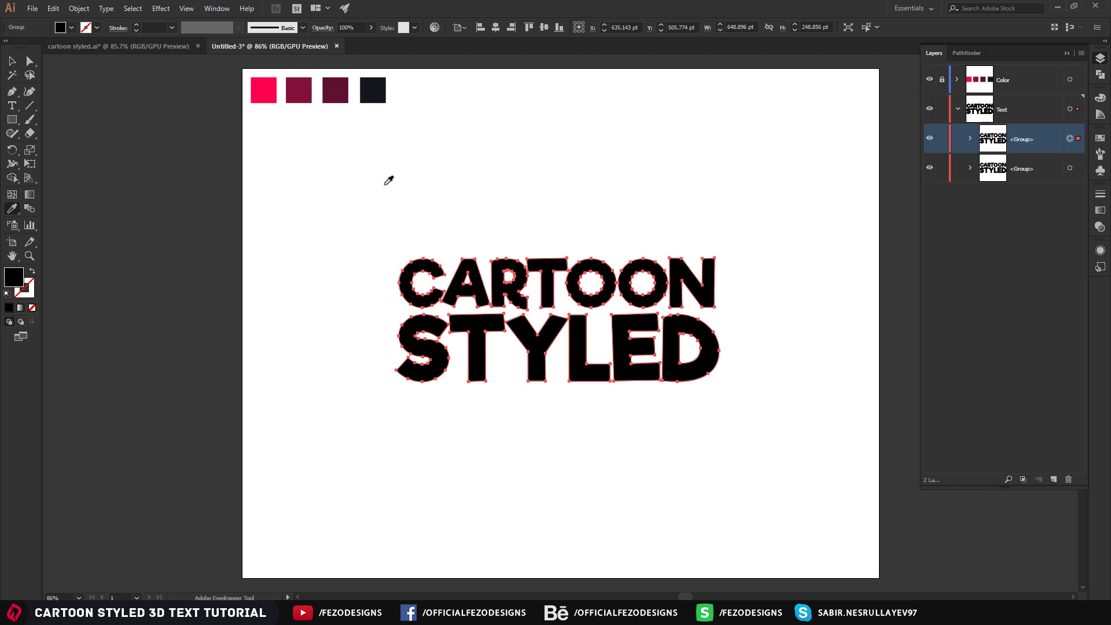
left_click(348, 200)
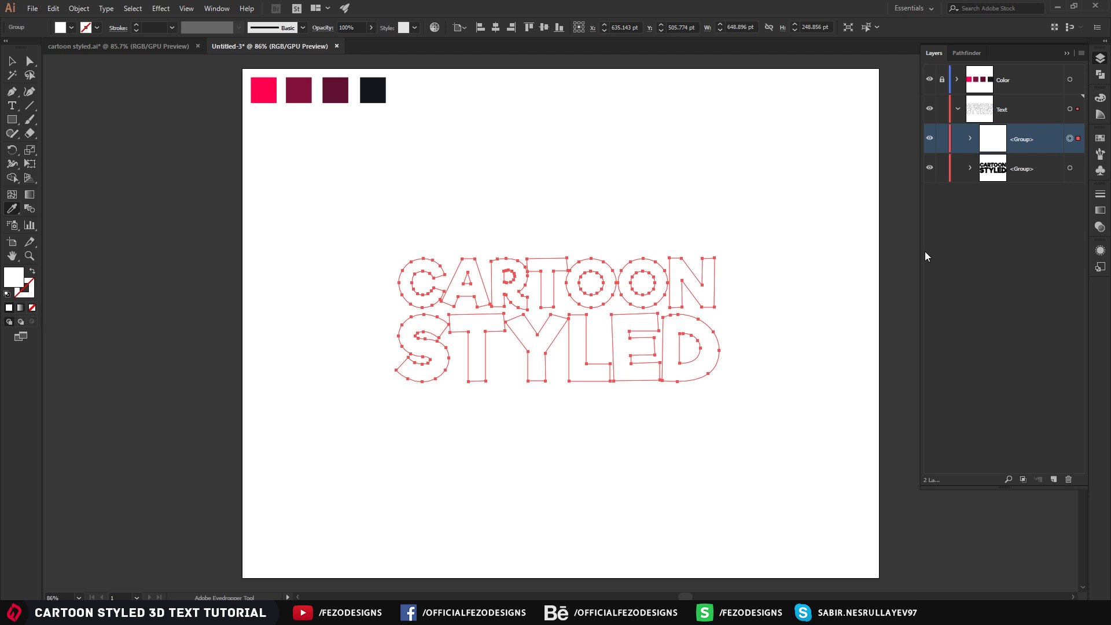
Step: Give the lower black lettering group a 34 pt black stroke to form a thick outline around the white letters
left_click(1019, 172)
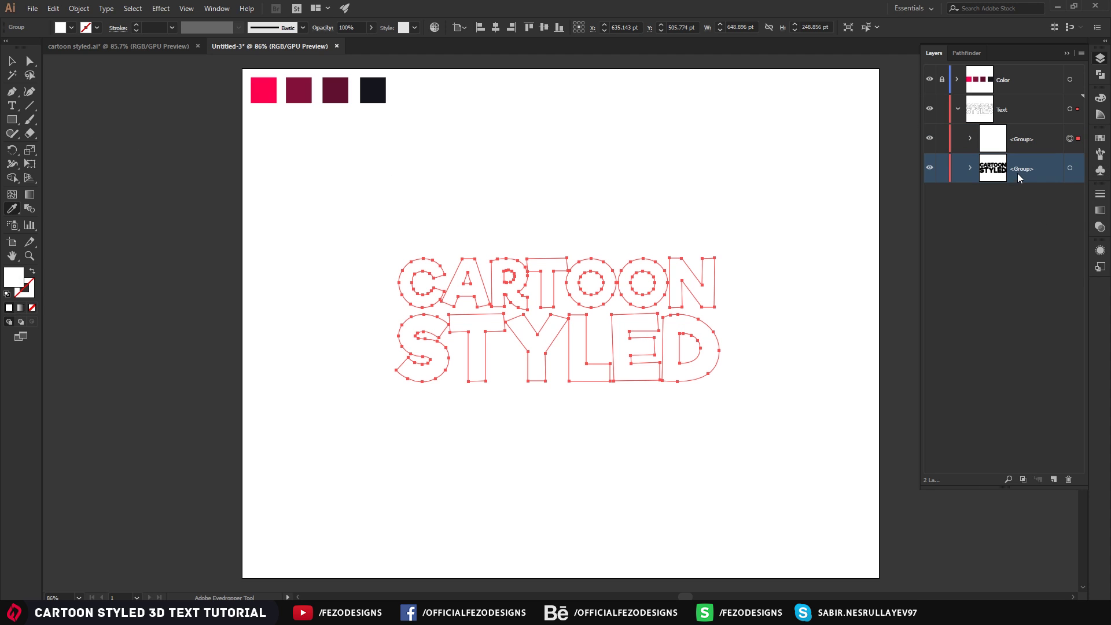
key("v")
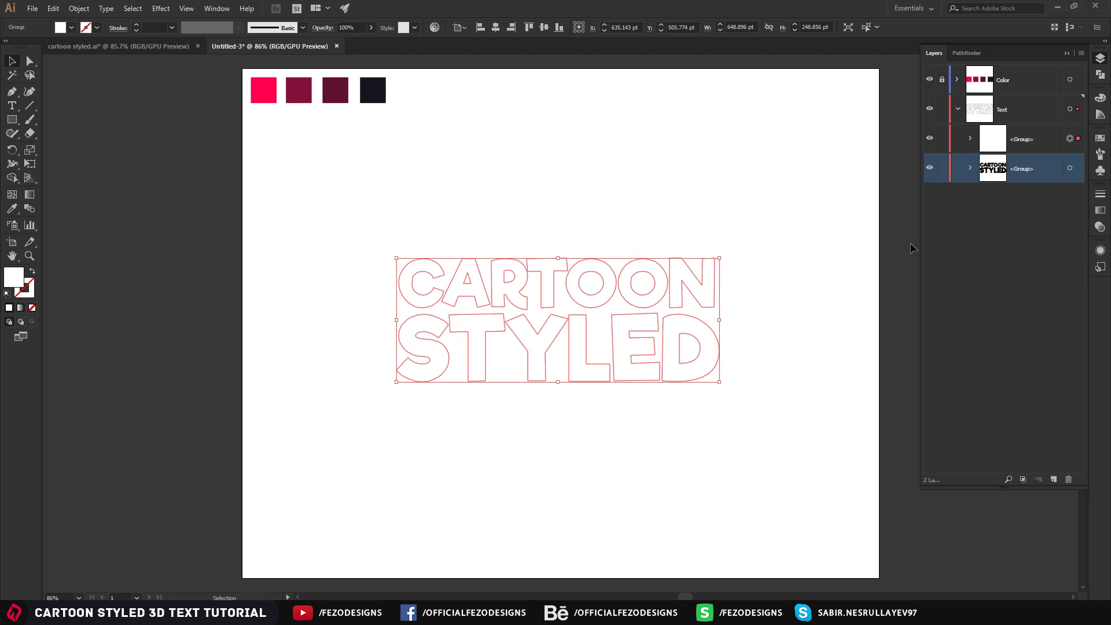
left_click(1023, 218)
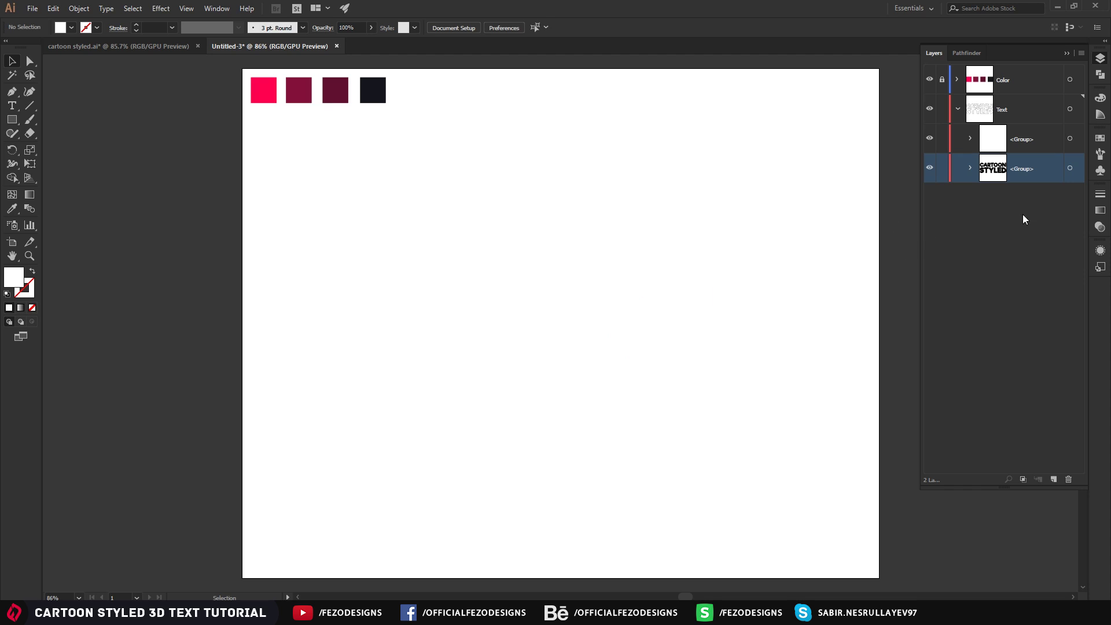
left_click(1070, 168)
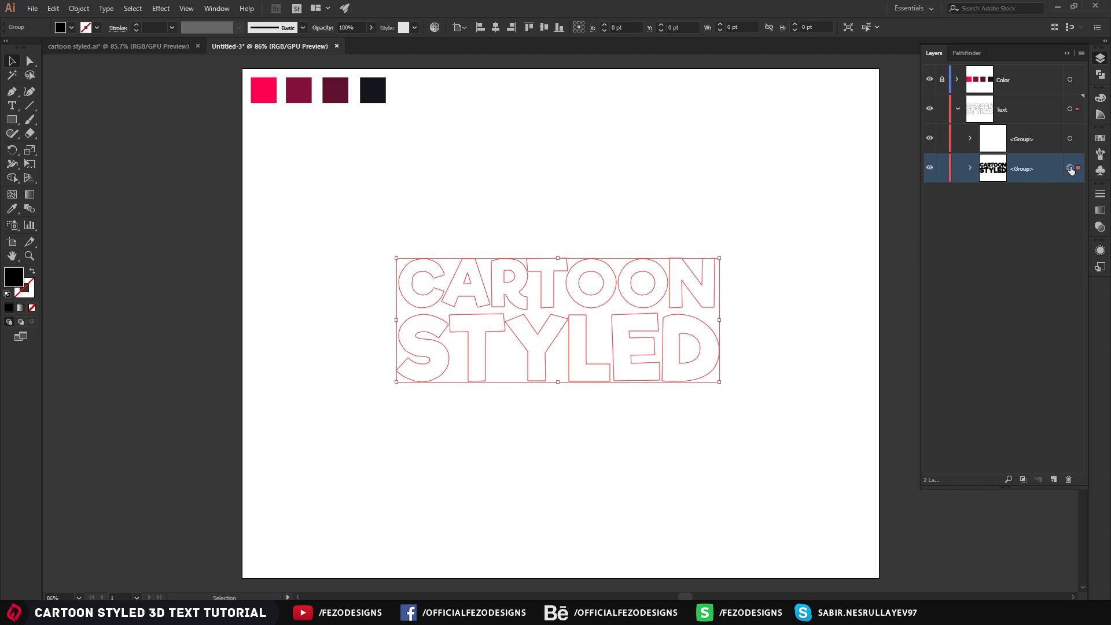
left_click(155, 28)
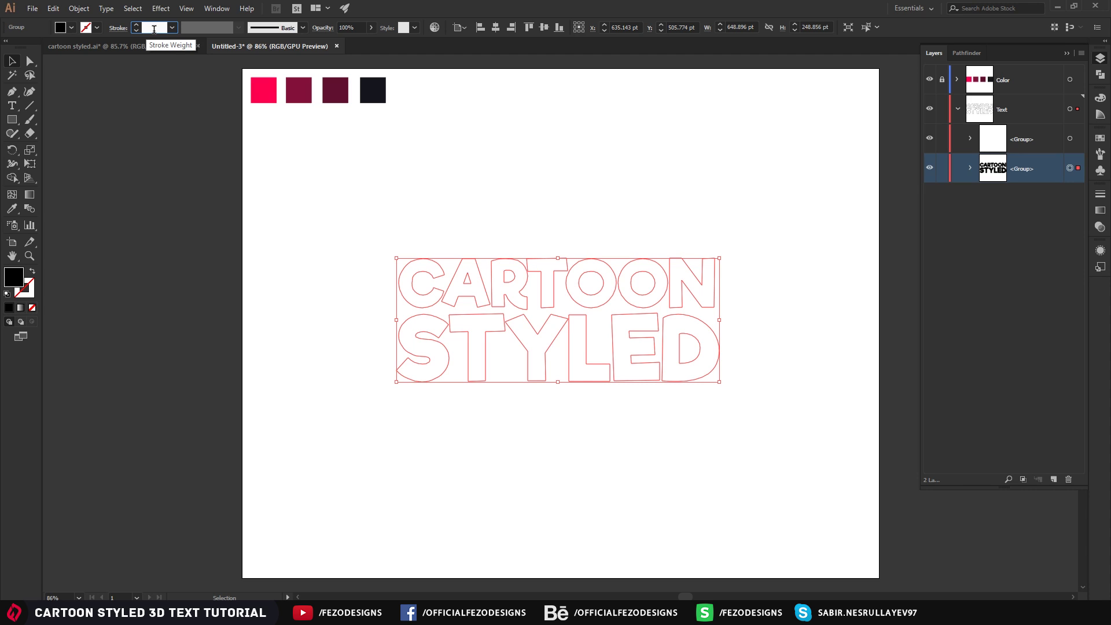
left_click(136, 25)
left_click(135, 24)
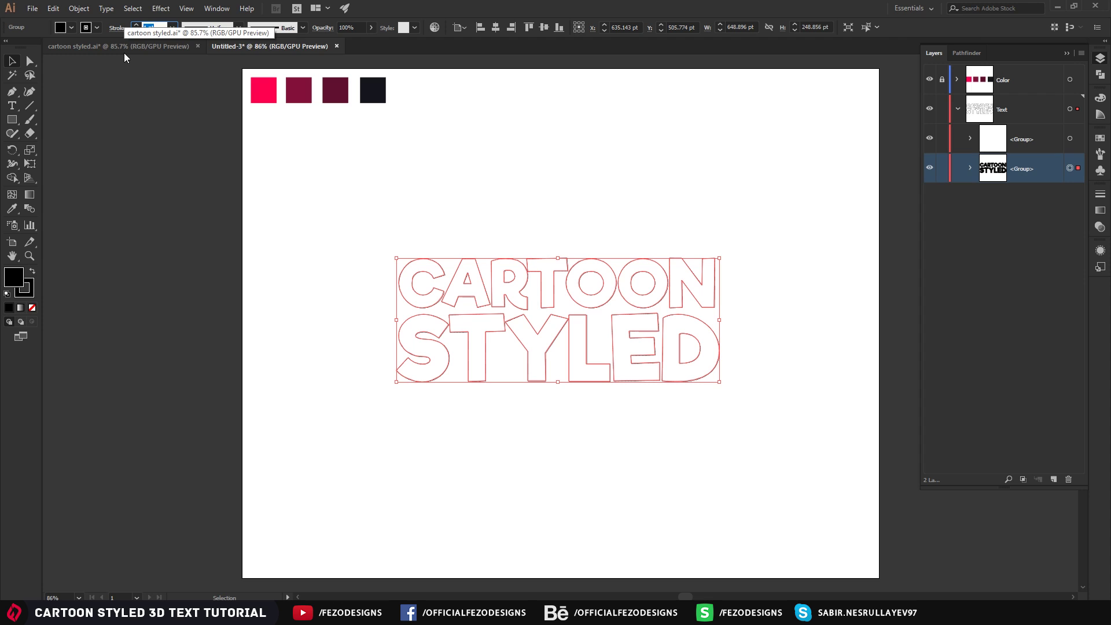
type("24")
key("Return")
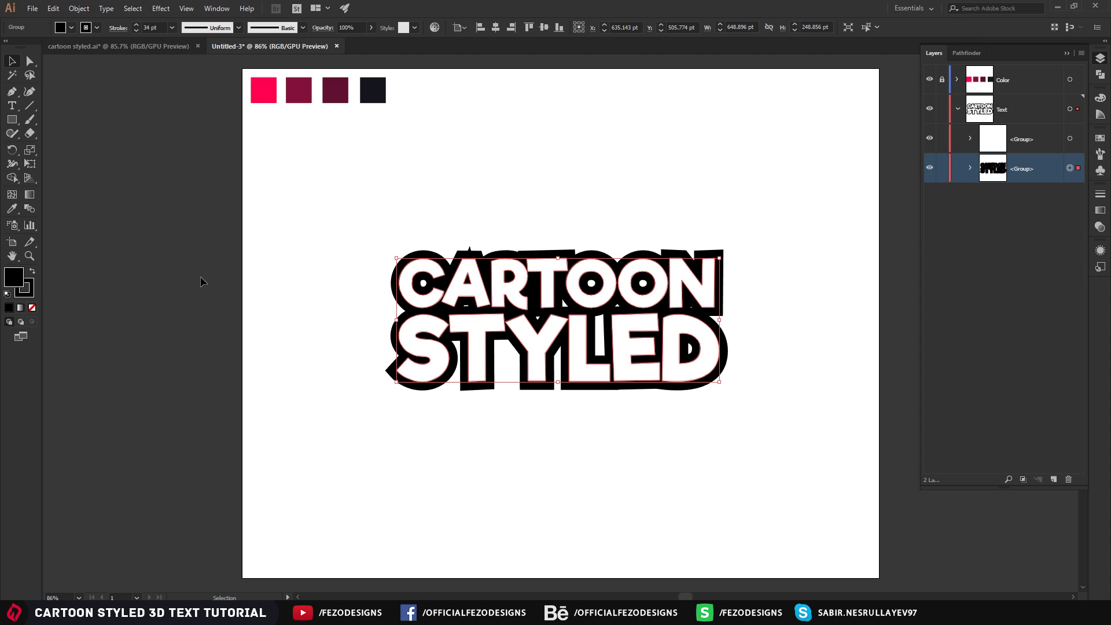
left_click(384, 294)
Step: Draw a closed black freeform shape with the Pen tool across the inside of the lettering, spanning the outline's inner gaps from C to D
scroll(470, 255, "up", 2)
scroll(470, 255, "up", 5)
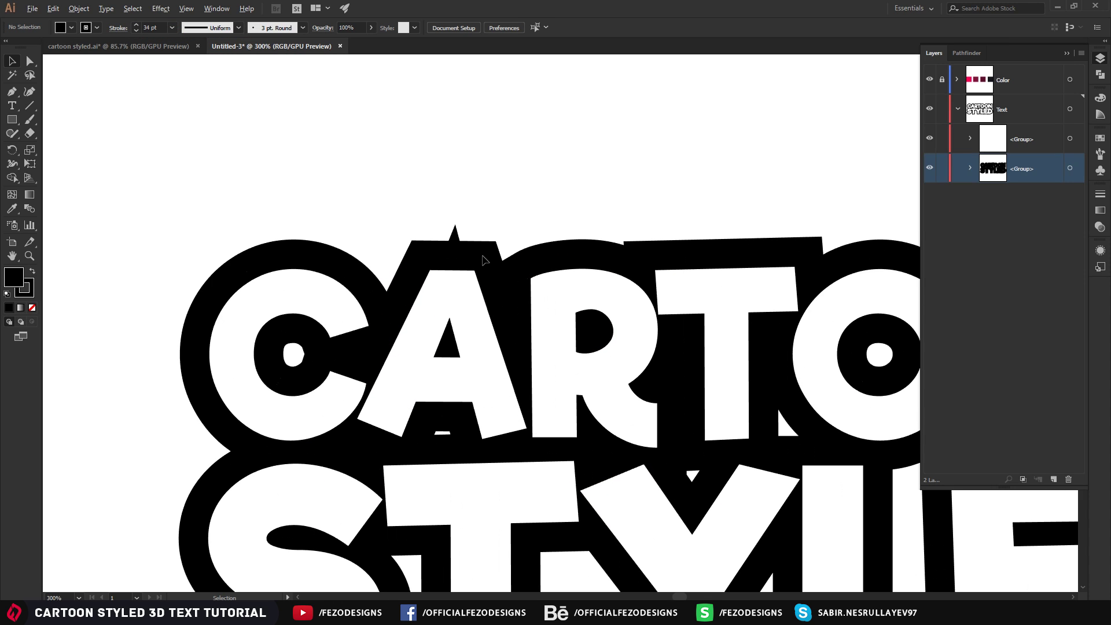
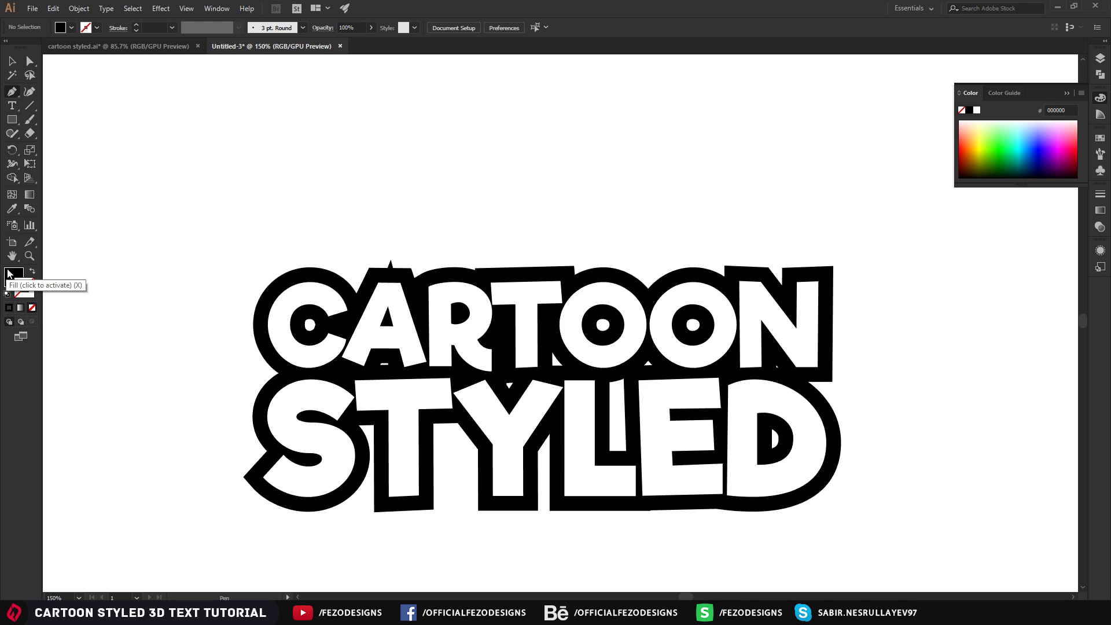
mouse_move(778, 323)
left_mouse_down()
mouse_move(724, 304)
mouse_move(719, 317)
mouse_move(717, 299)
left_mouse_up()
left_click_drag(749, 415, 555, 303)
left_click(483, 285)
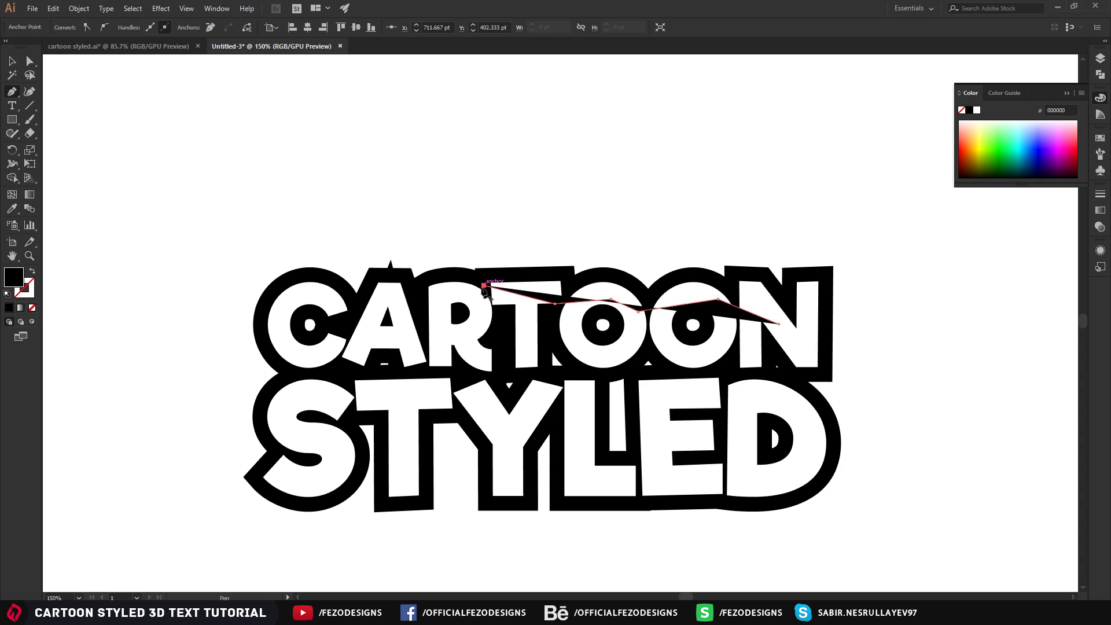
left_click(375, 304)
left_click(307, 301)
left_click_drag(288, 331, 311, 370)
left_click(313, 378)
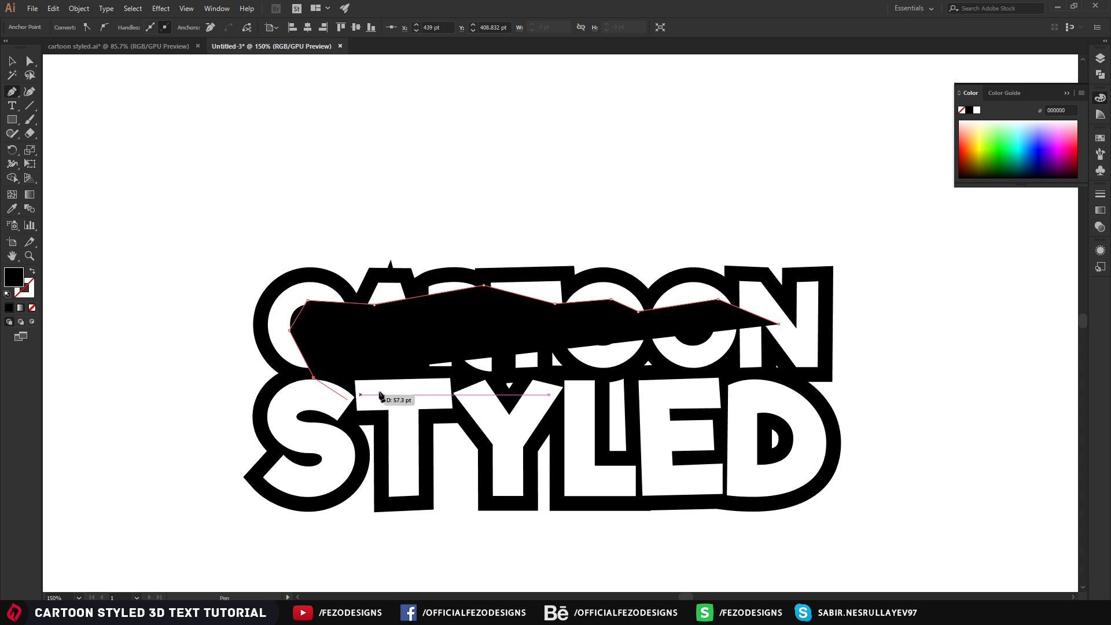
left_click(384, 385)
left_click(467, 391)
left_click_drag(508, 414, 541, 427)
left_click(556, 415)
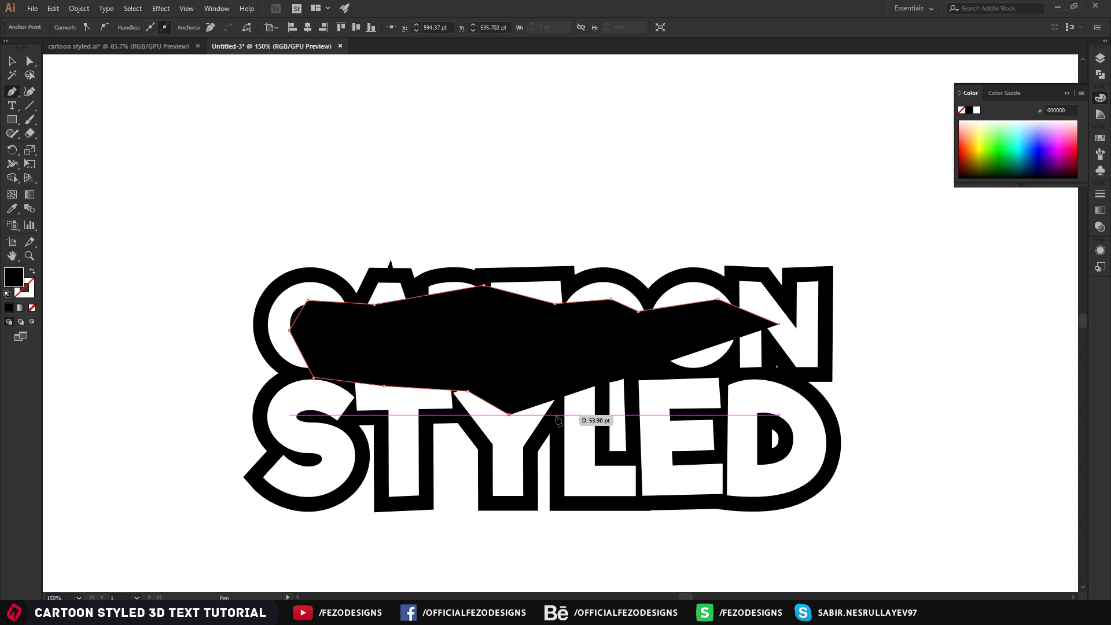
left_click_drag(581, 468, 666, 485)
left_click(752, 482)
left_click(803, 457)
left_click_drag(793, 377, 801, 359)
left_click(800, 356)
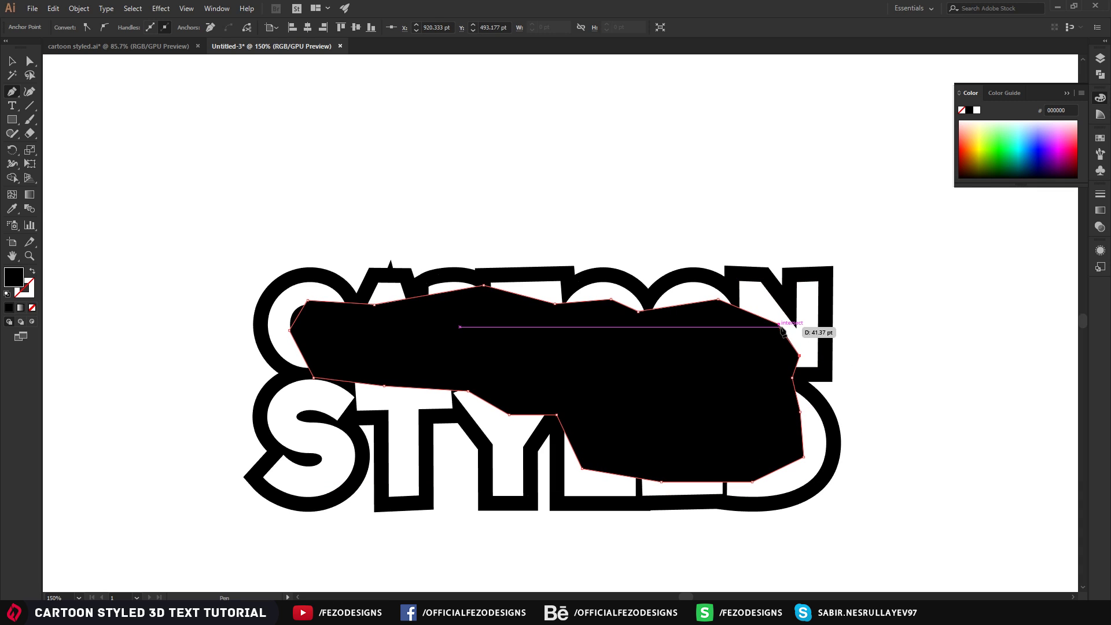
left_click_drag(779, 322, 779, 324)
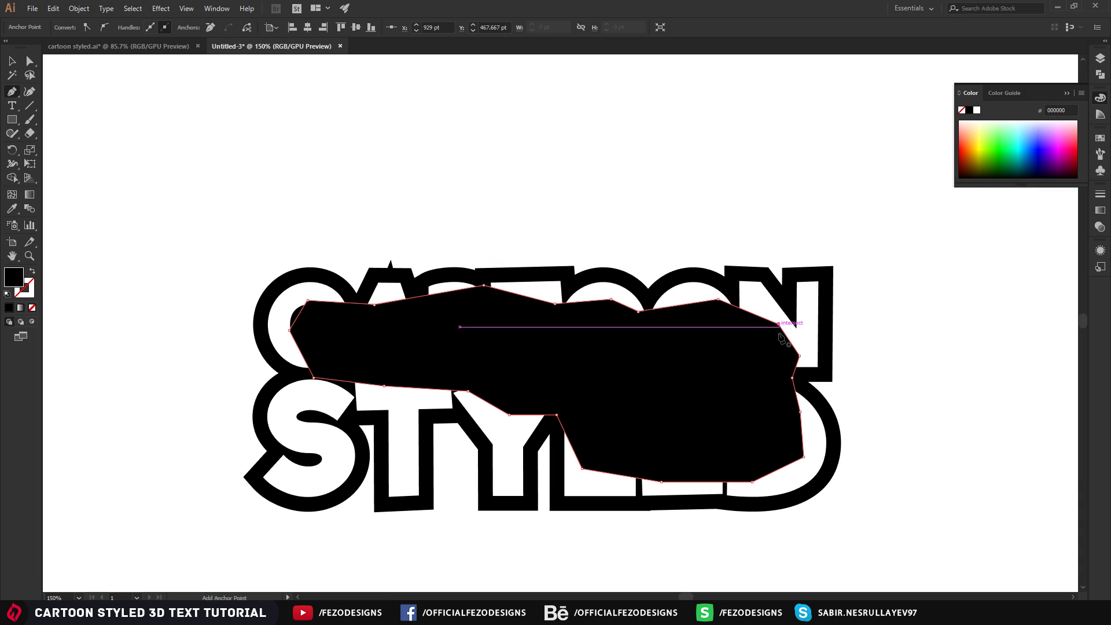
Step: Move the black freeform path beneath both lettering groups in the Text layer
left_click(11, 61)
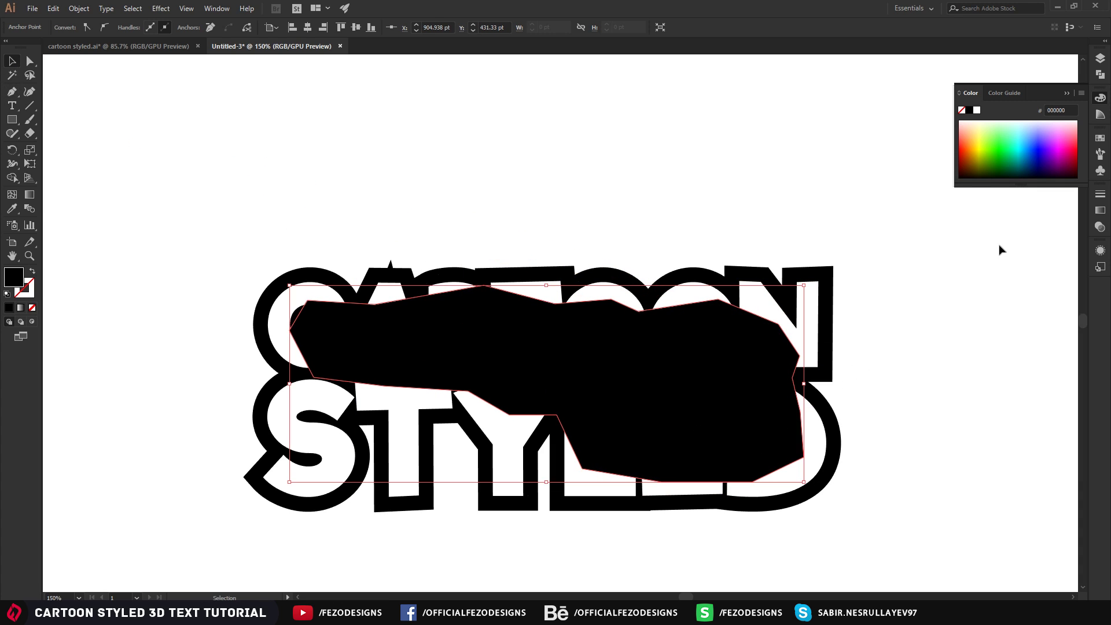
left_click(1101, 58)
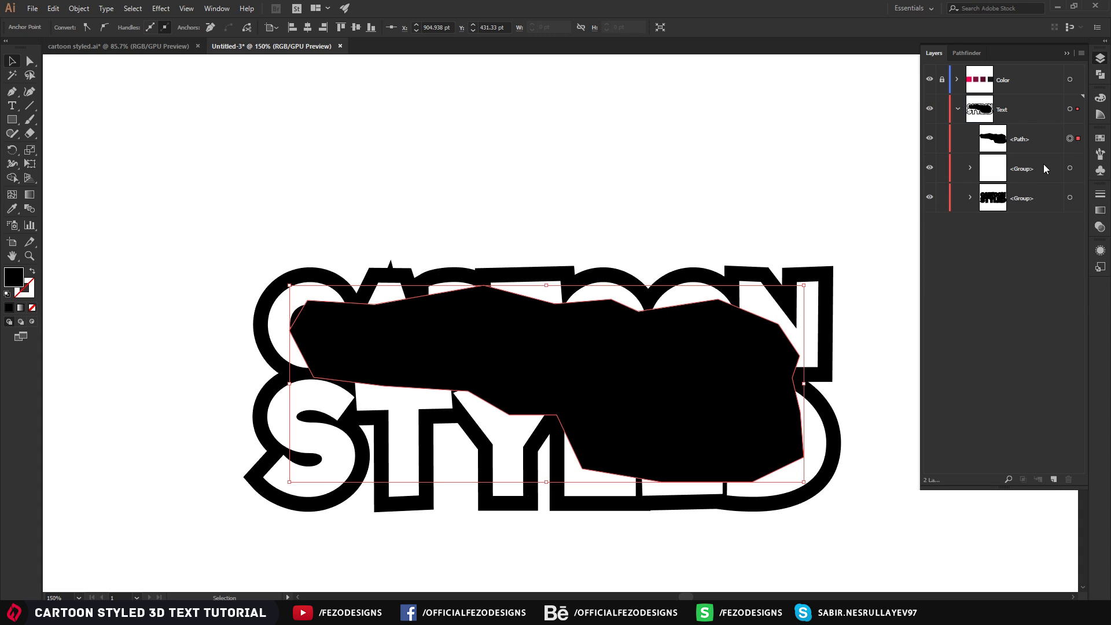
left_click(1050, 141)
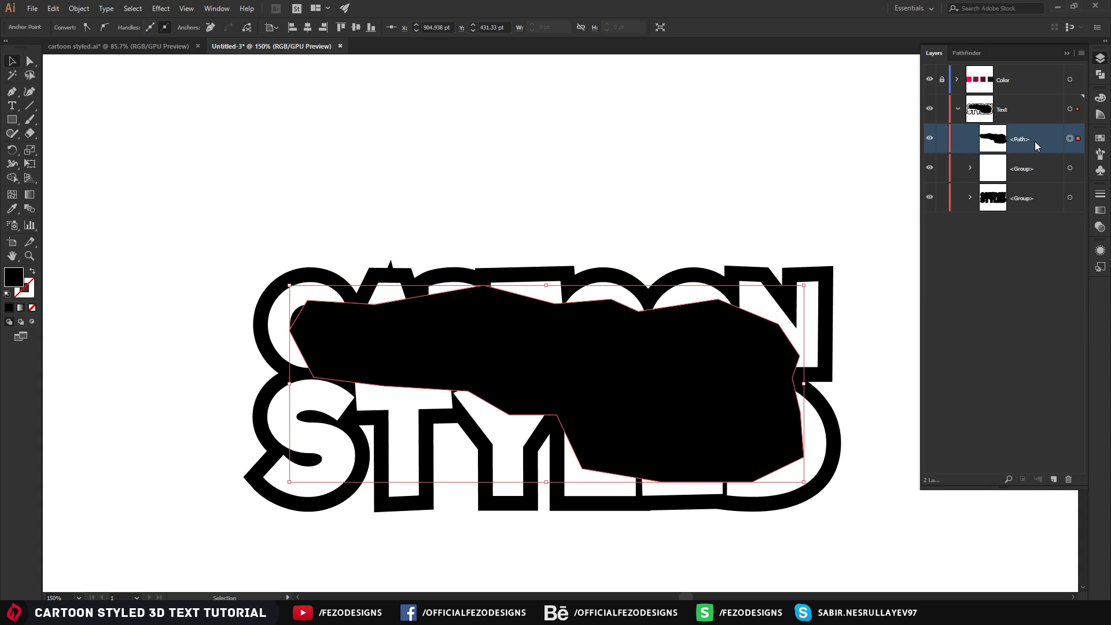
left_click_drag(1028, 141, 1012, 235)
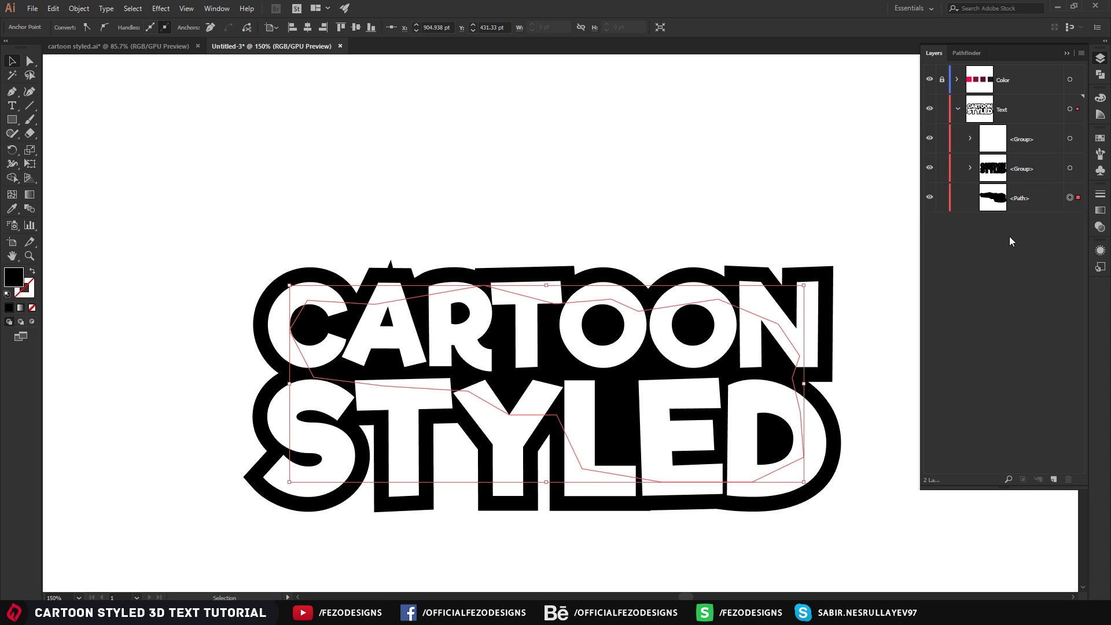
key("ctrl+z")
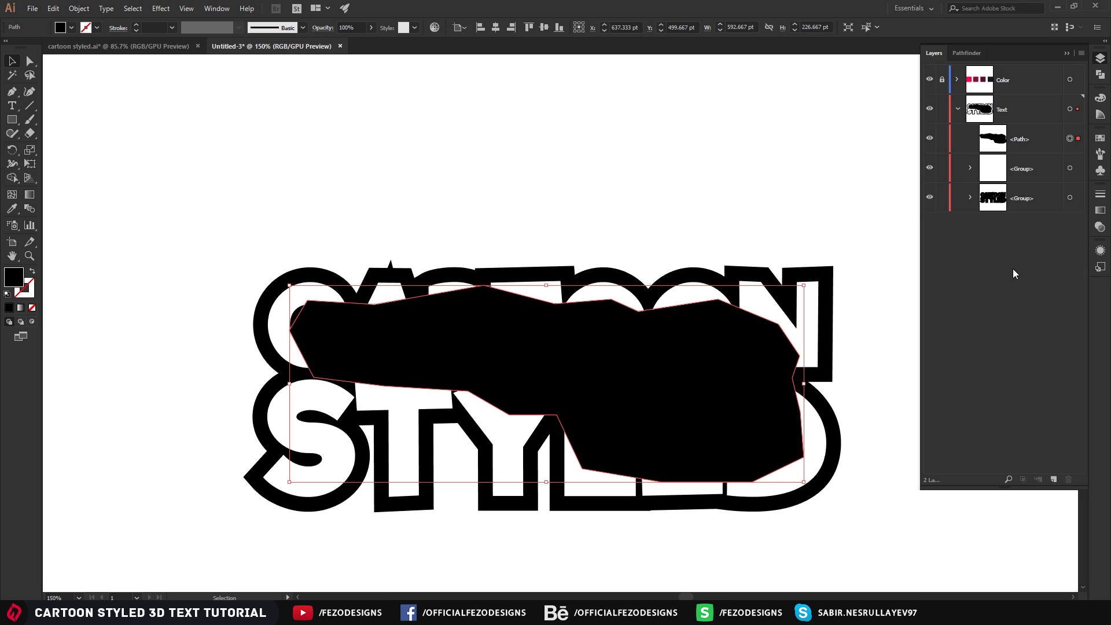
key("ctrl+shift+z")
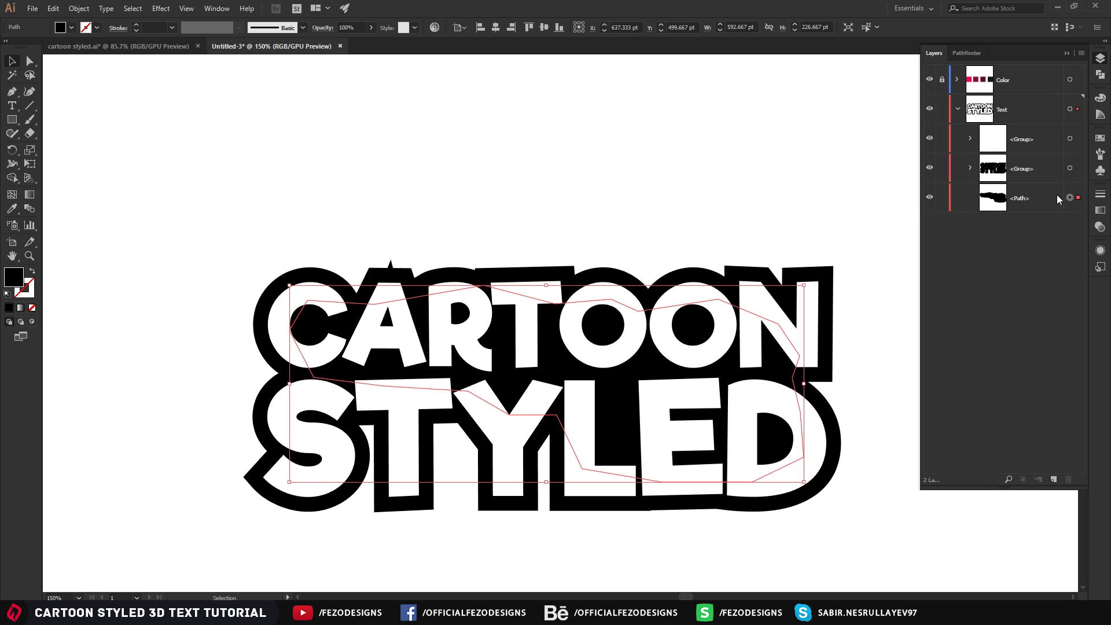
Step: Expand the black outline lettering group together with the black filler path into filled shapes
left_click(1070, 168, "shift")
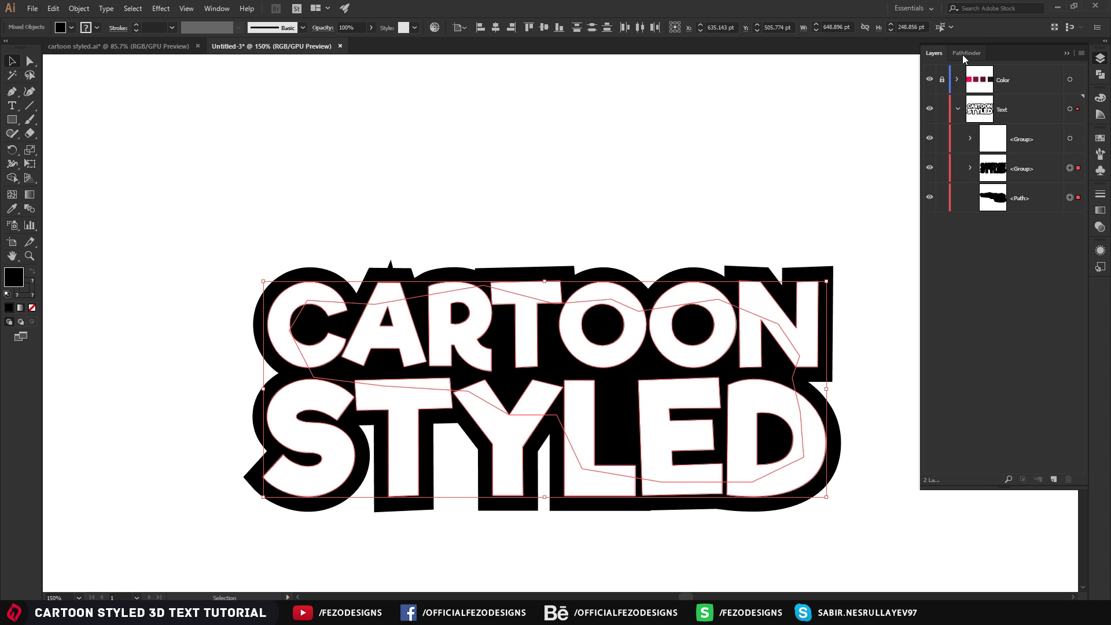
left_click(78, 8)
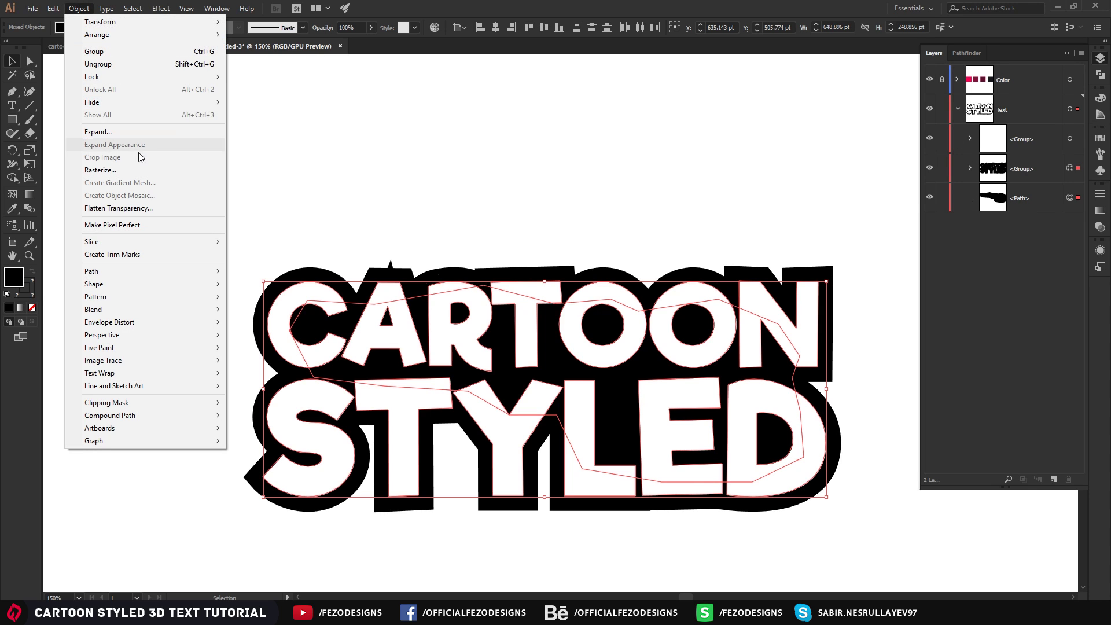
left_click(98, 132)
left_click(527, 370)
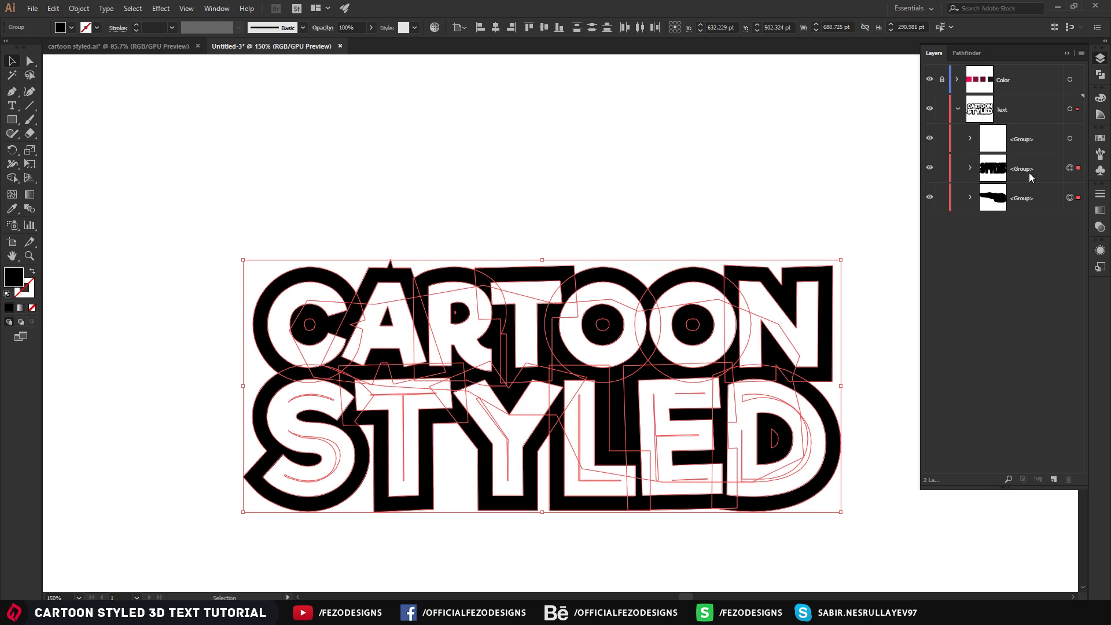
Step: Merge the expanded outline and filler shape into one black path with Pathfinder, and check it by toggling its visibility
left_click(210, 9)
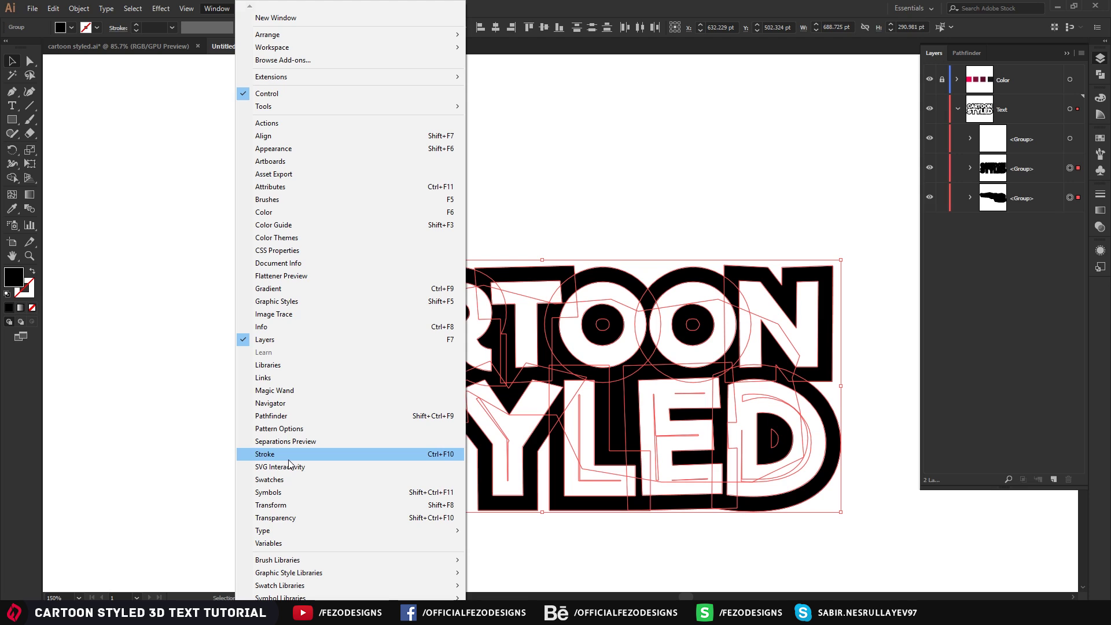
left_click(293, 415)
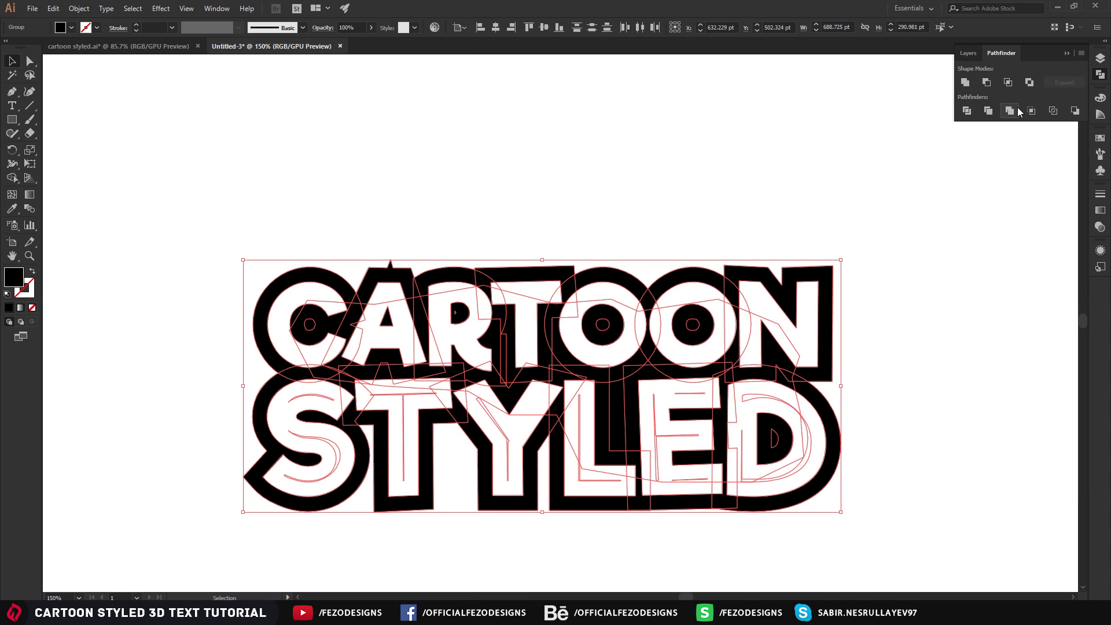
left_click(1010, 111)
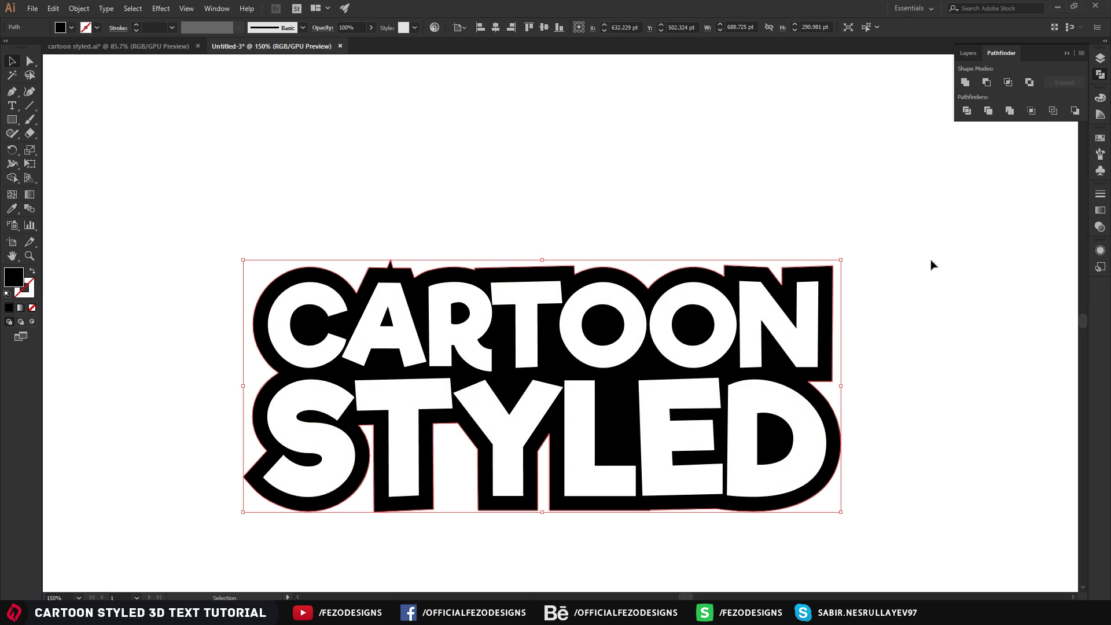
left_click(943, 395)
left_click(1101, 58)
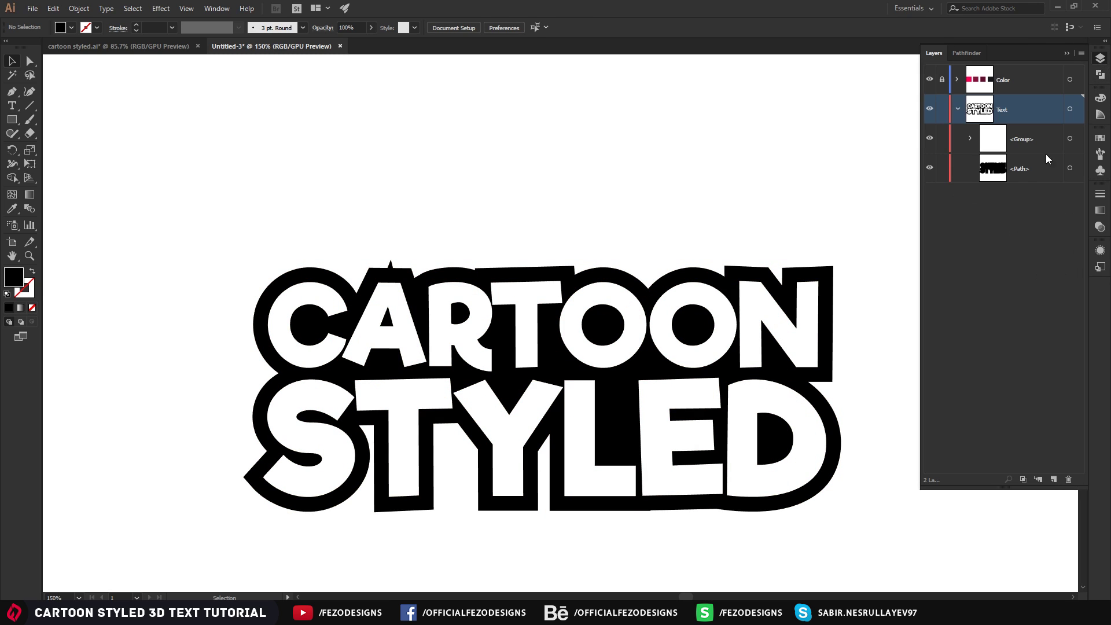
left_click(1040, 172)
left_click(929, 168)
left_click(930, 168)
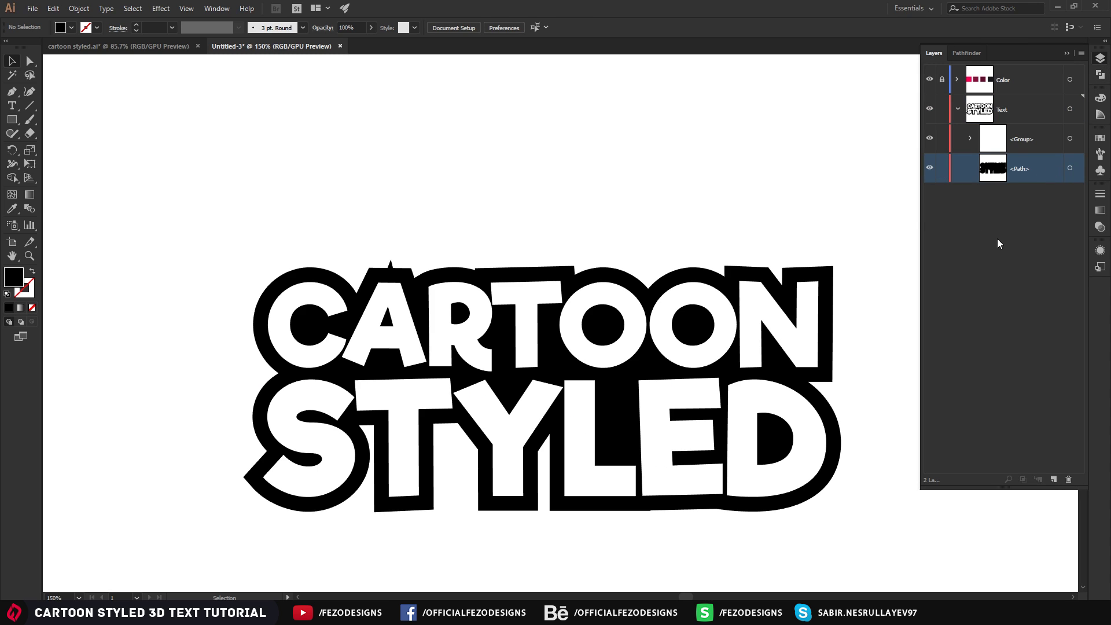
Step: Remove the pointed spike above the letter A by deleting its extra anchor points from the black outline with the Pen tool
left_click(389, 263)
scroll(389, 263, "up", 7)
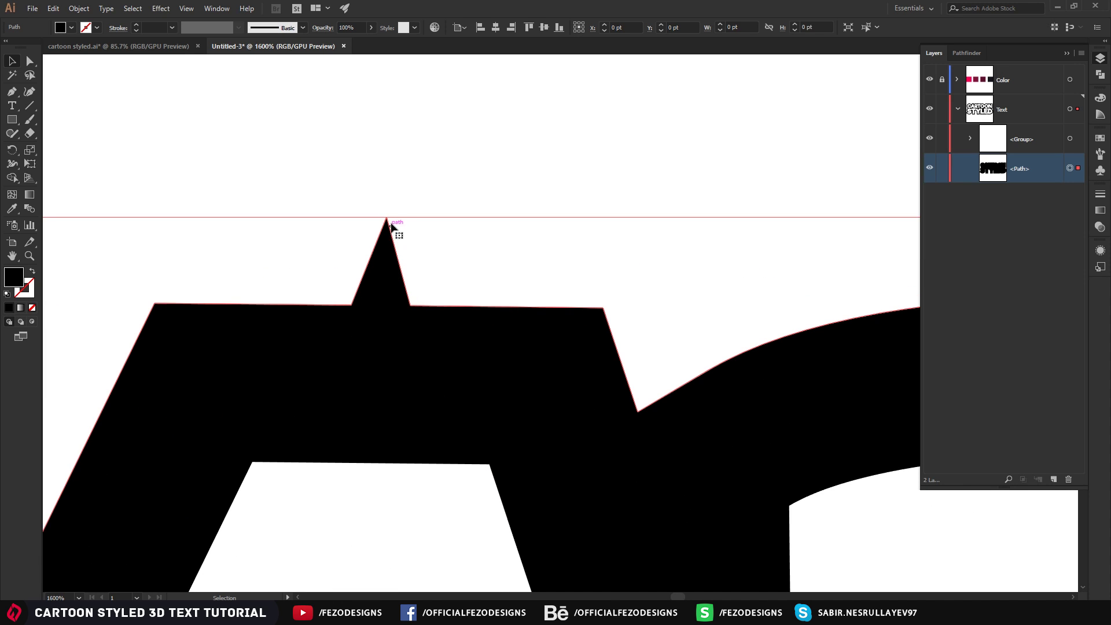
left_click(33, 63)
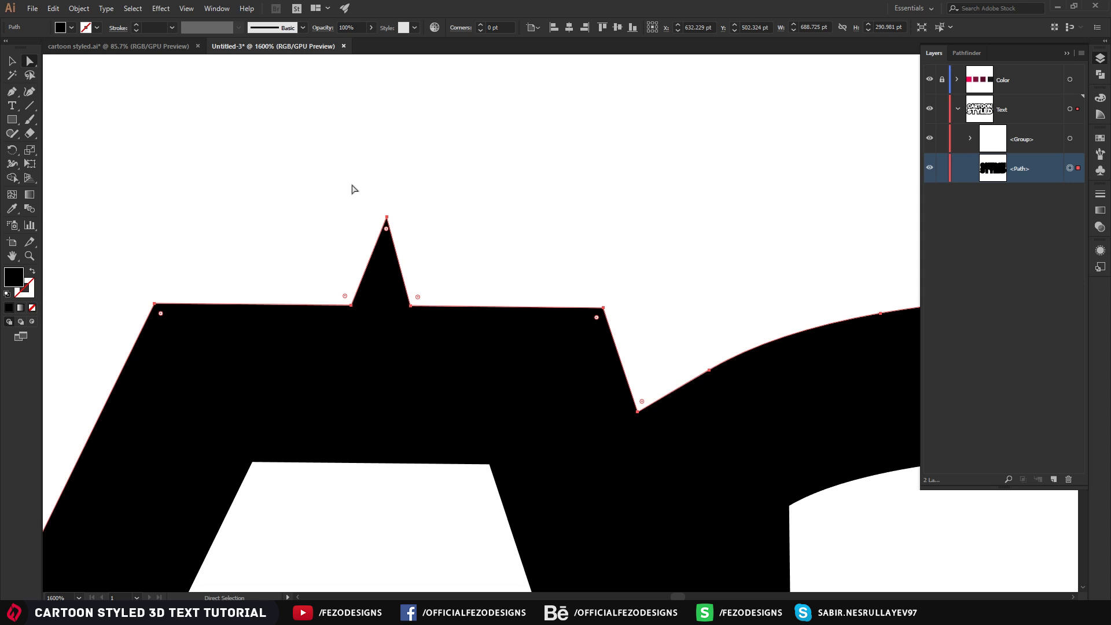
left_click(375, 208)
left_click(386, 218)
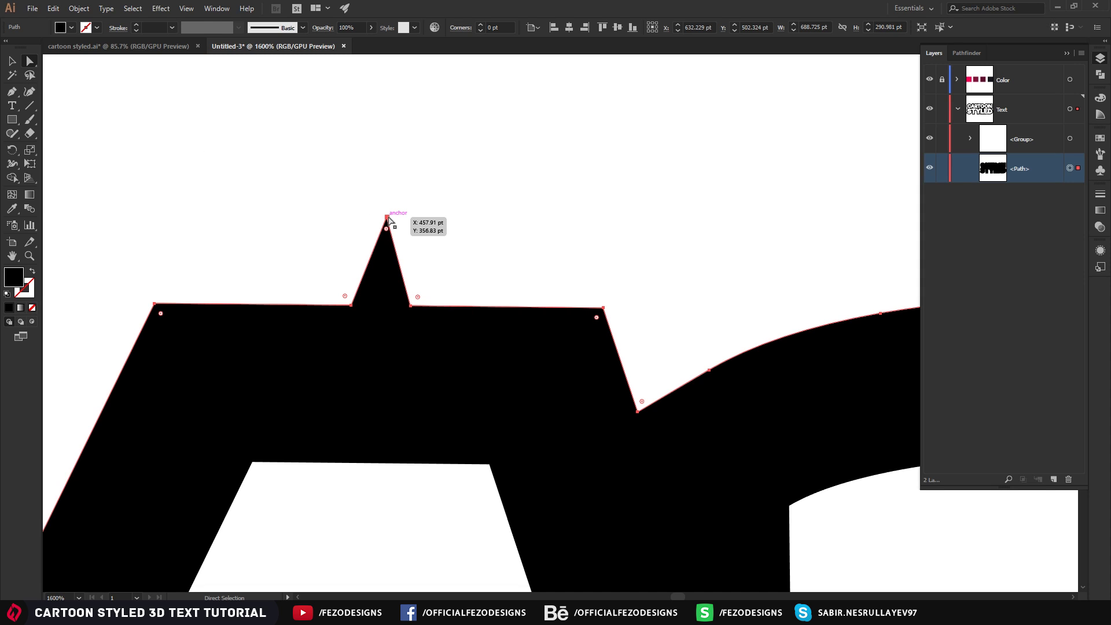
key("p")
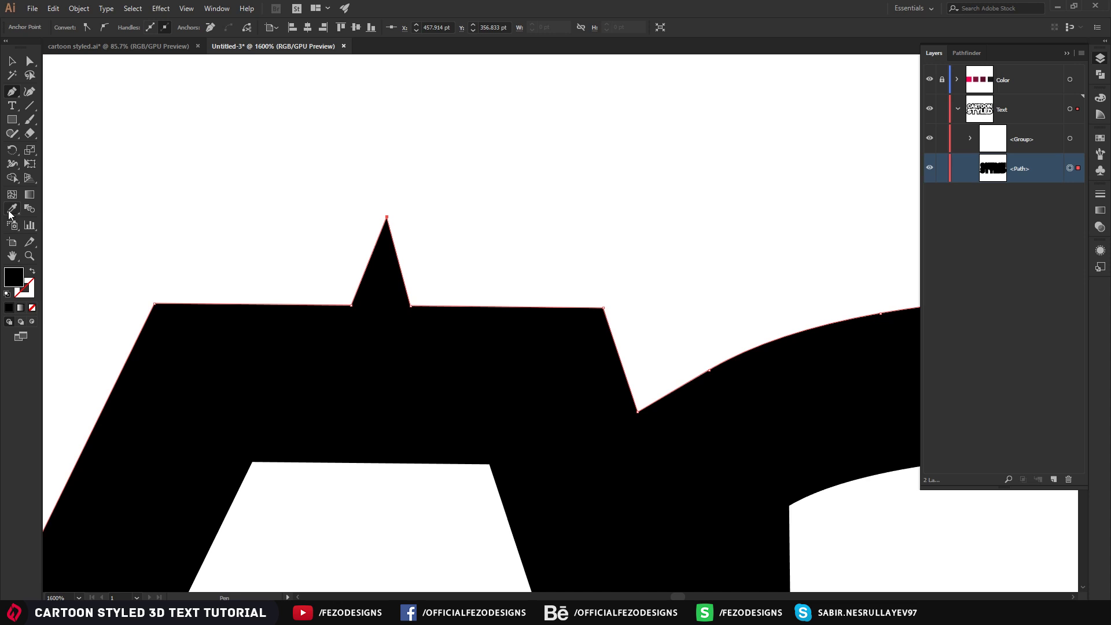
left_click(388, 218)
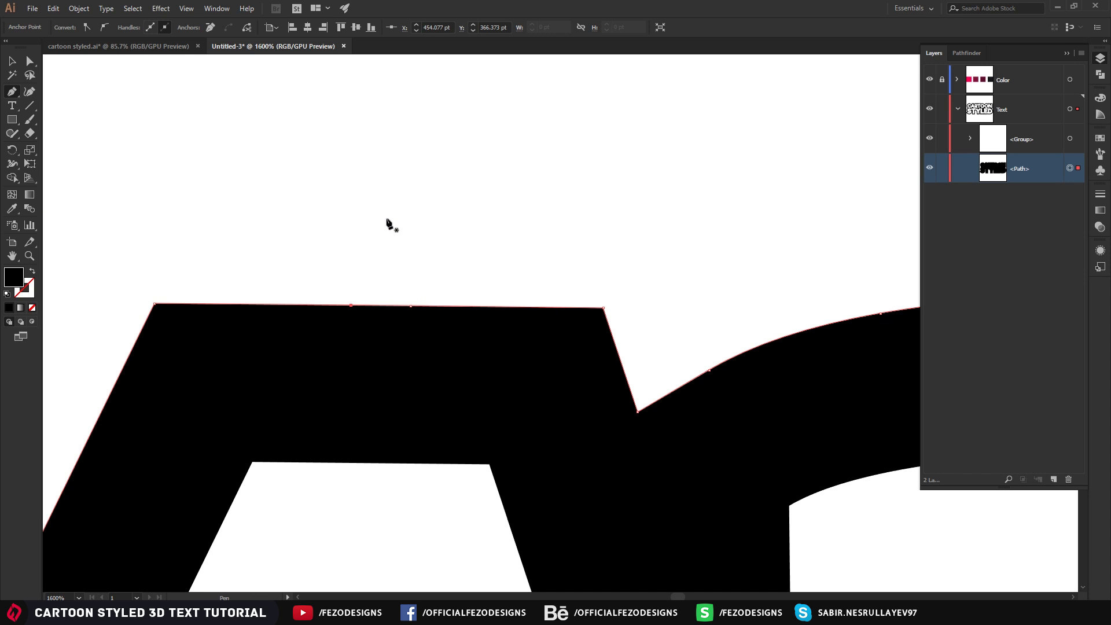
left_click(411, 306)
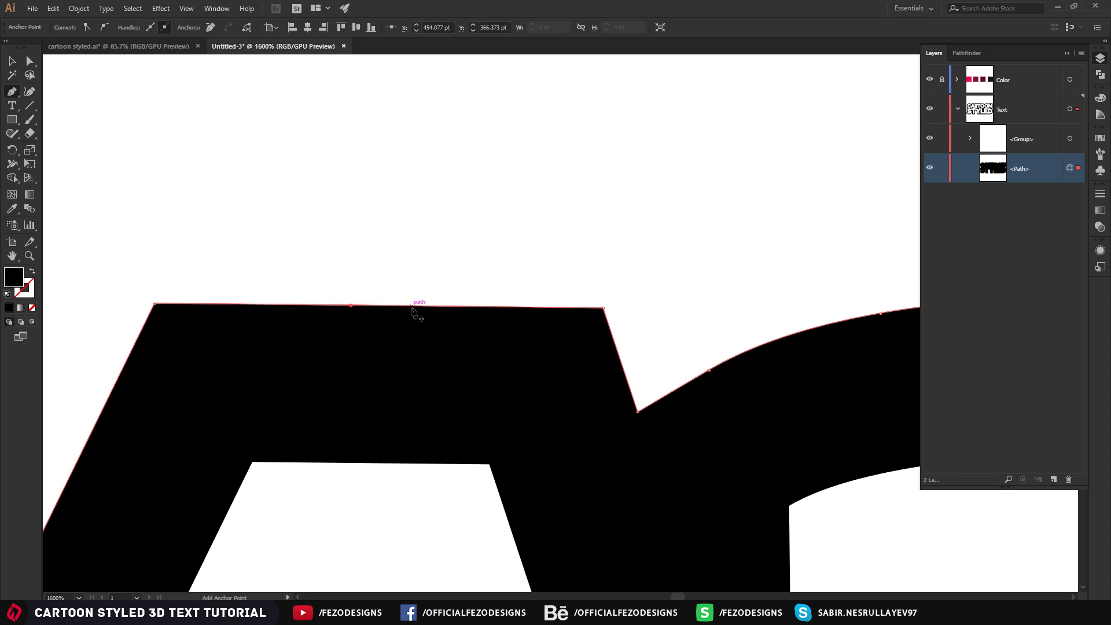
left_click(351, 305)
key("a")
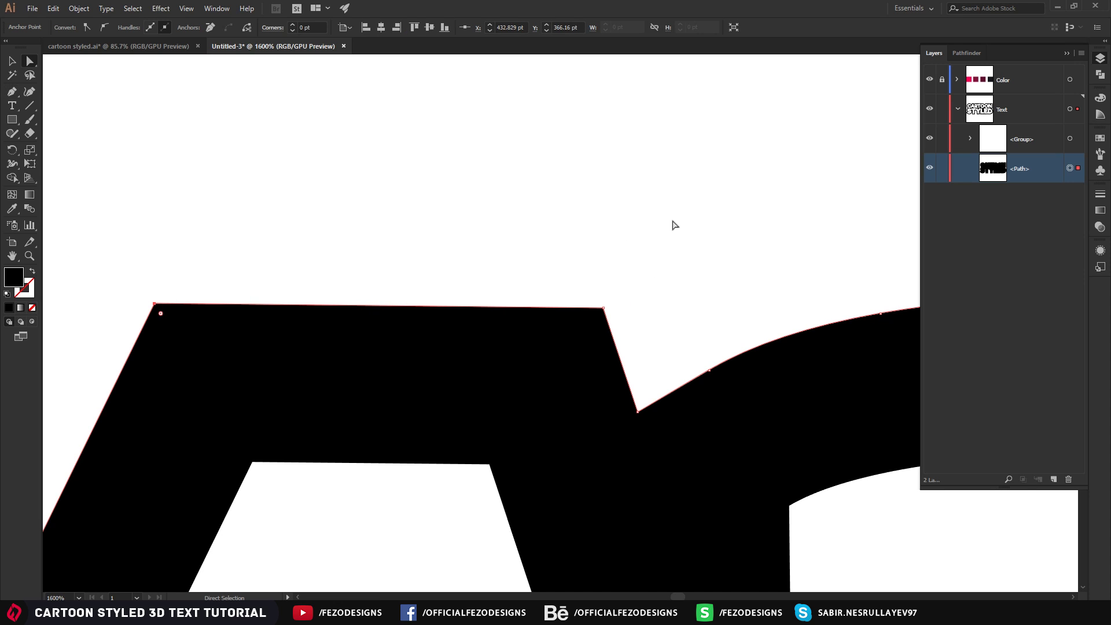
left_click(672, 226)
Step: Raise the outline's upper corner anchor where the R meets the T in CARTOON to level the edge above the T
scroll(697, 390, "down", 6)
scroll(798, 427, "up", 5)
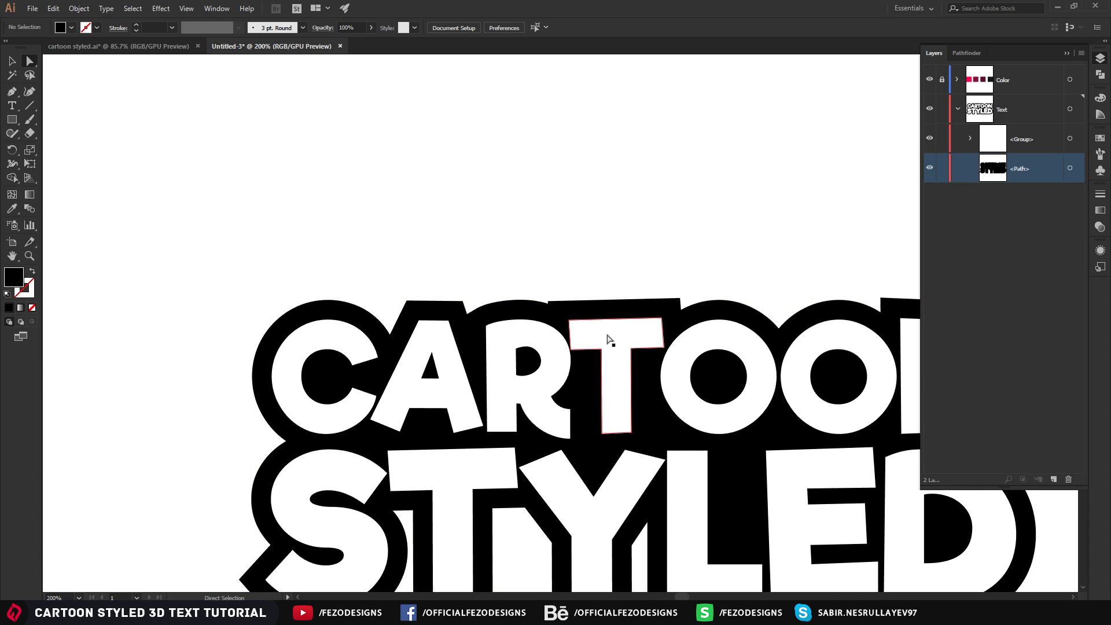
scroll(518, 318, "up", 4)
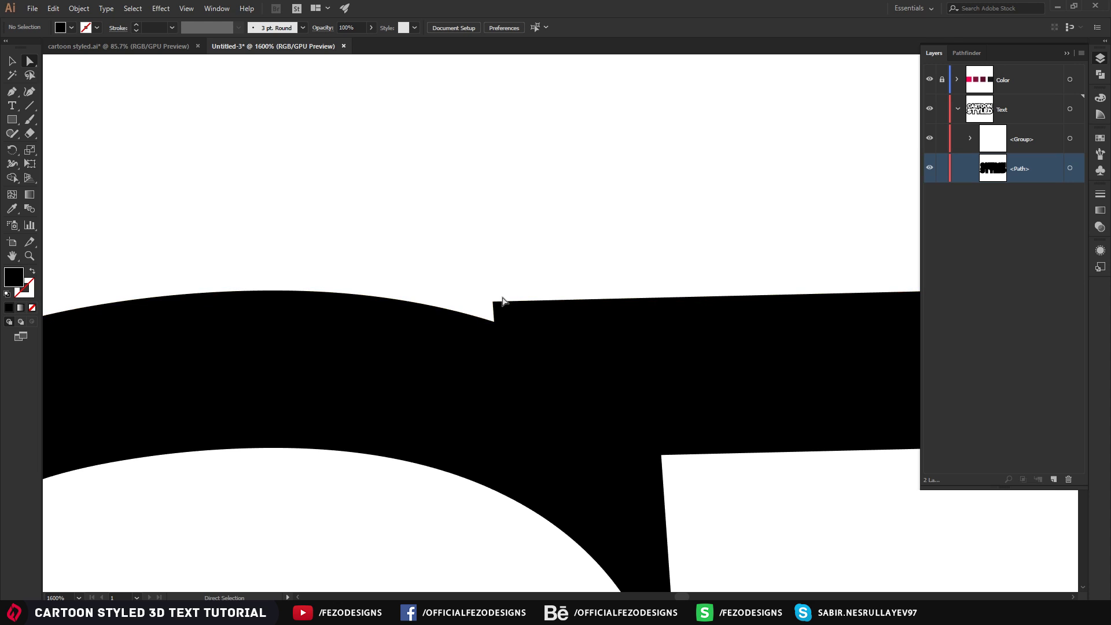
left_click(494, 302)
left_click_drag(493, 305, 490, 277)
left_click(394, 169)
scroll(585, 335, "down", 8)
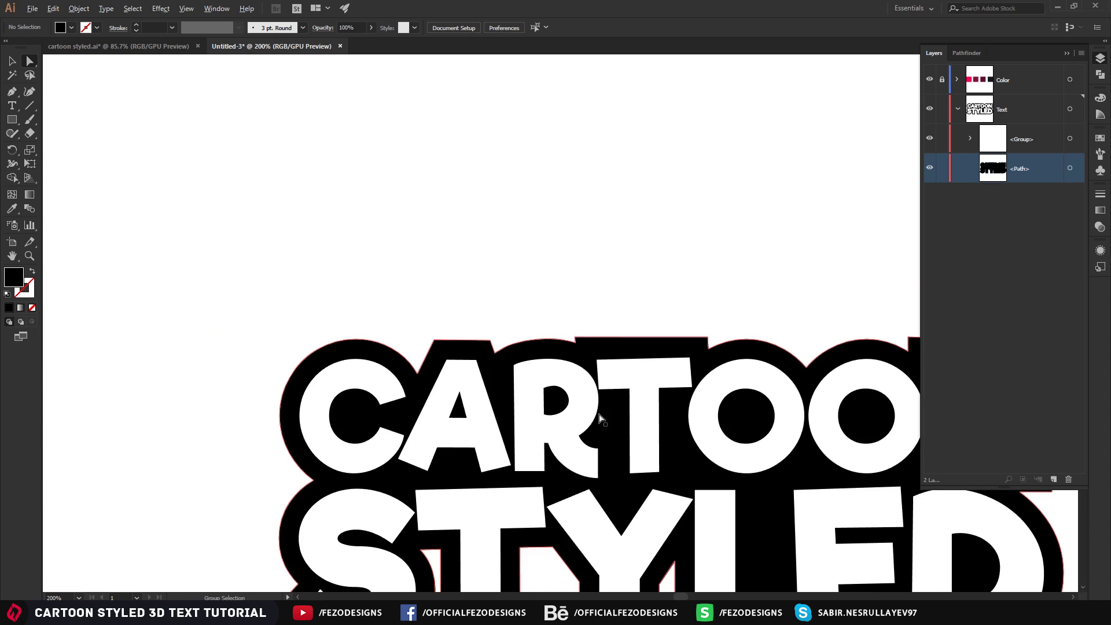
Step: Delete the extra anchor points forming the small step on the outline's lower edge beneath the L and E of STYLED
scroll(863, 470, "down", 3)
scroll(752, 451, "right", 3)
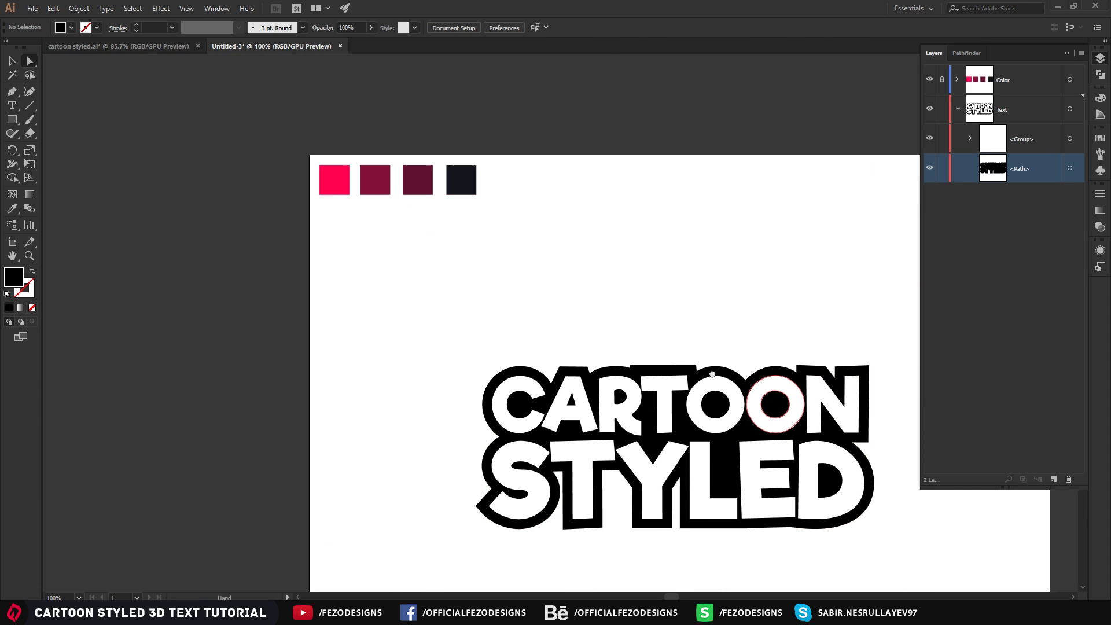
scroll(663, 453, "up", 4)
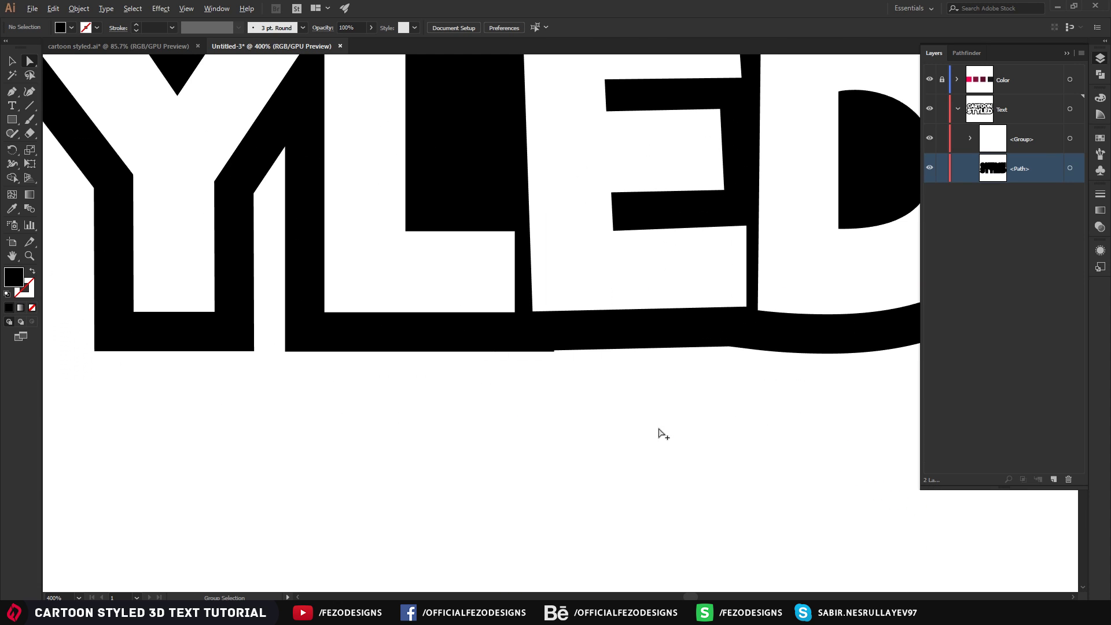
scroll(660, 406, "up", 1)
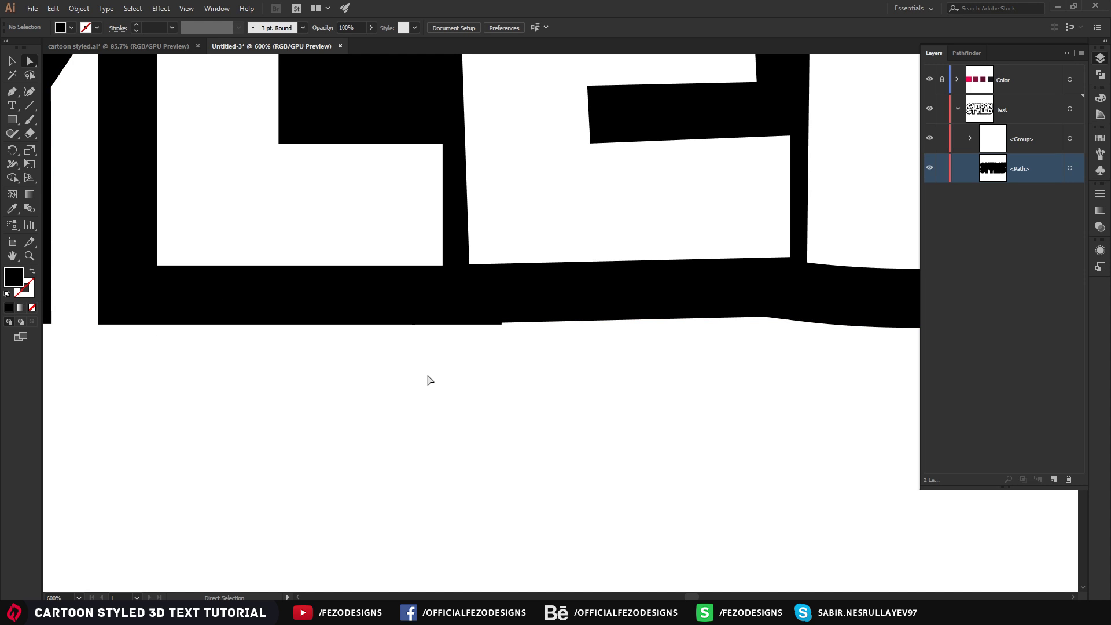
scroll(501, 320, "up", 3)
left_click(498, 312)
left_click(497, 313)
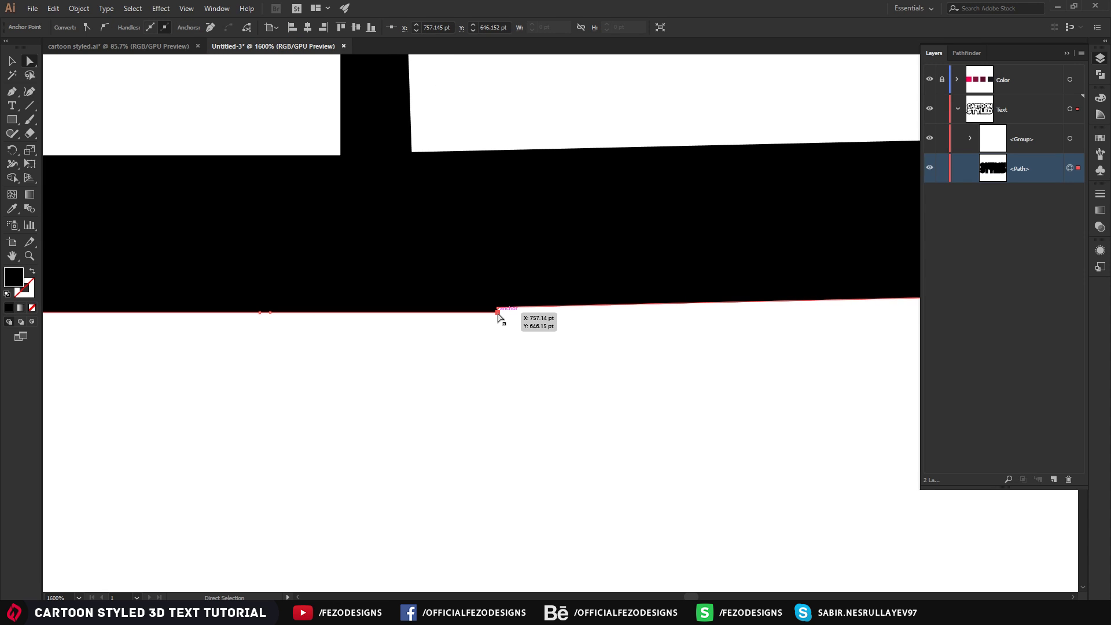
key("p")
left_click_drag(497, 312, 496, 307)
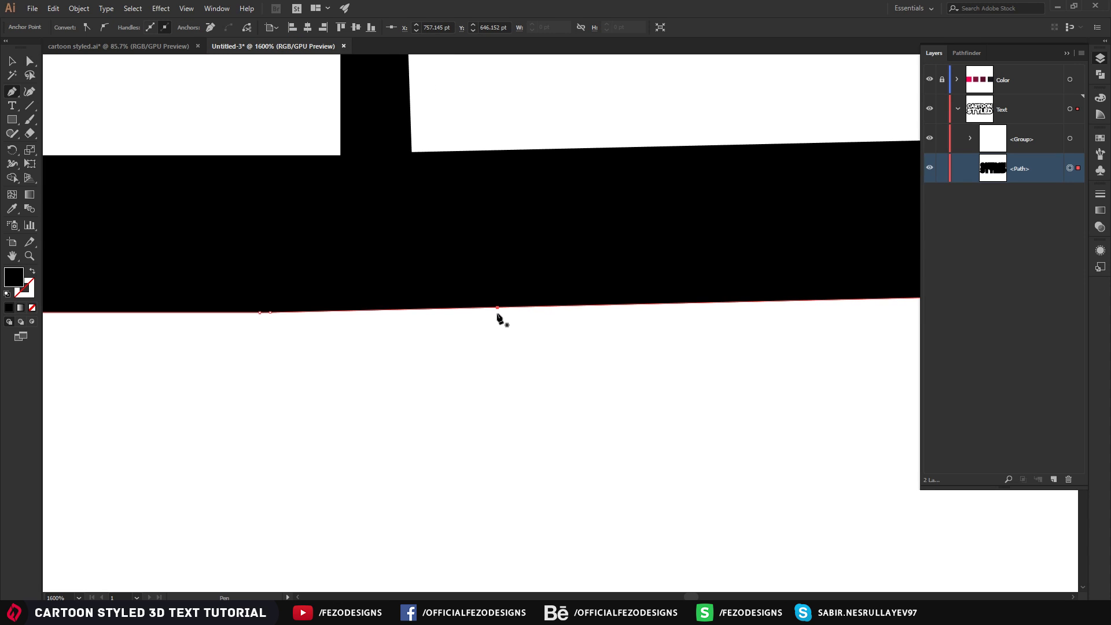
left_click(497, 309)
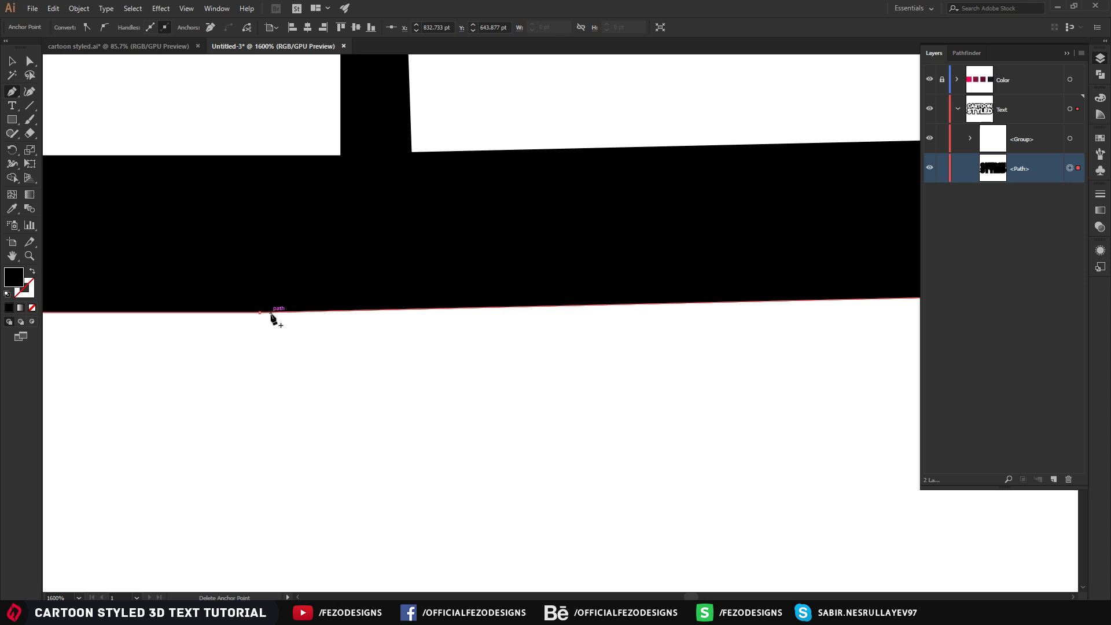
scroll(259, 315, "down", 3)
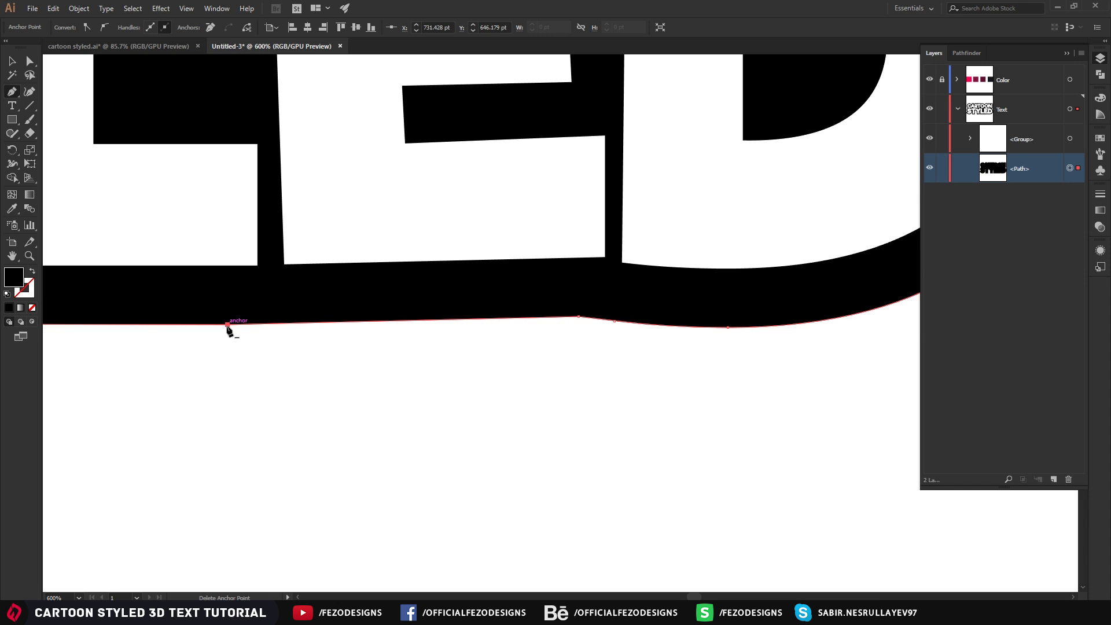
scroll(225, 338, "down", 3)
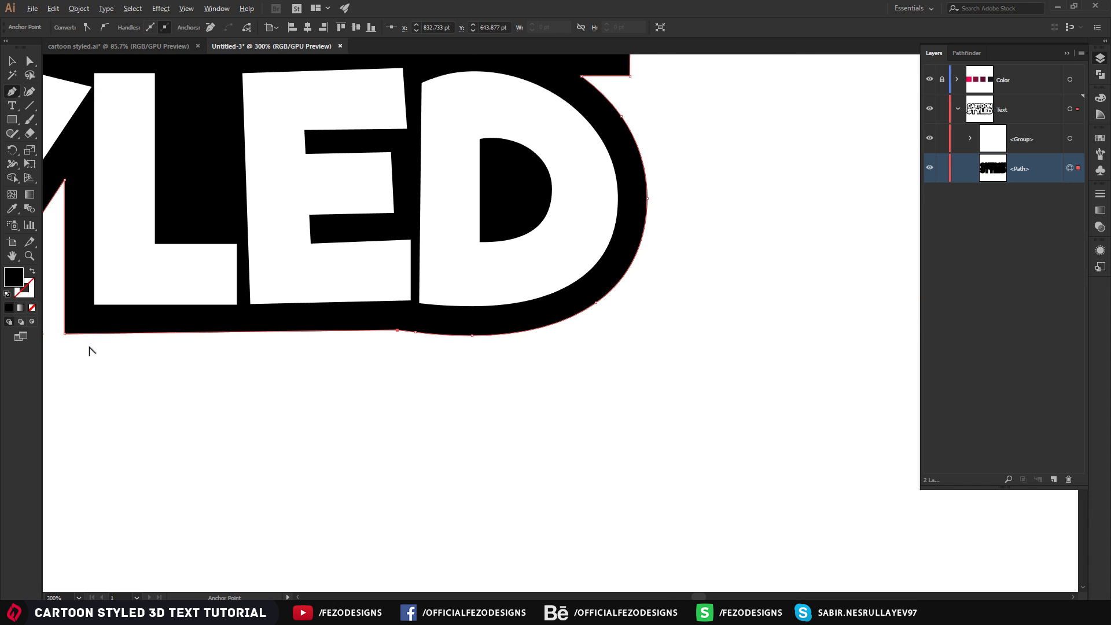
scroll(89, 350, "up", 1)
scroll(90, 350, "up", 1)
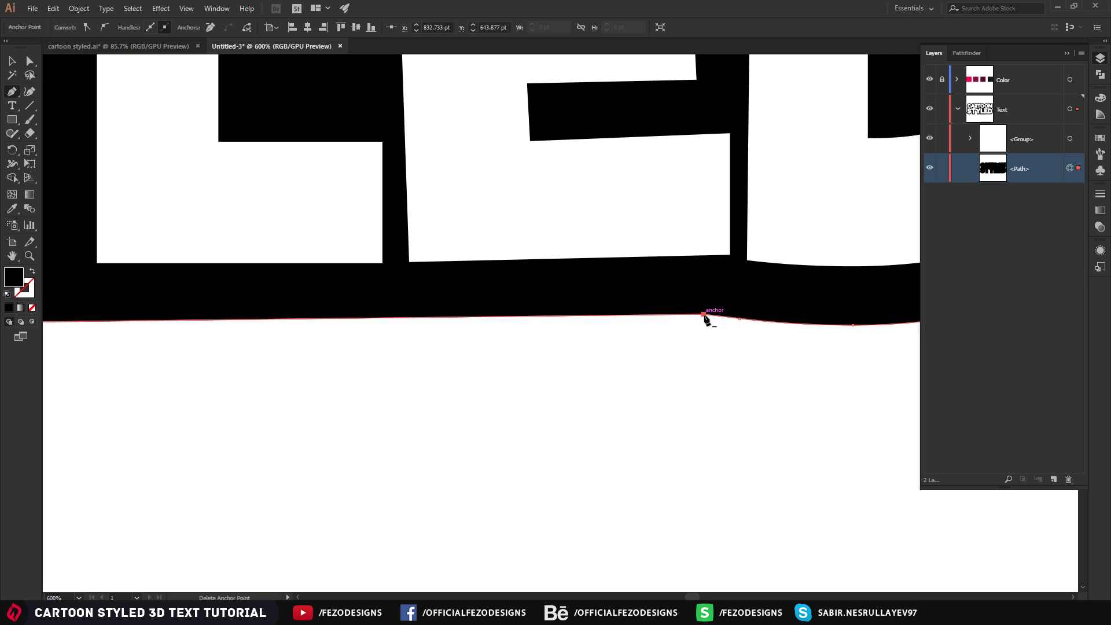
left_click_drag(741, 319, 793, 332)
key("ctrl+z")
key("ctrl+z")
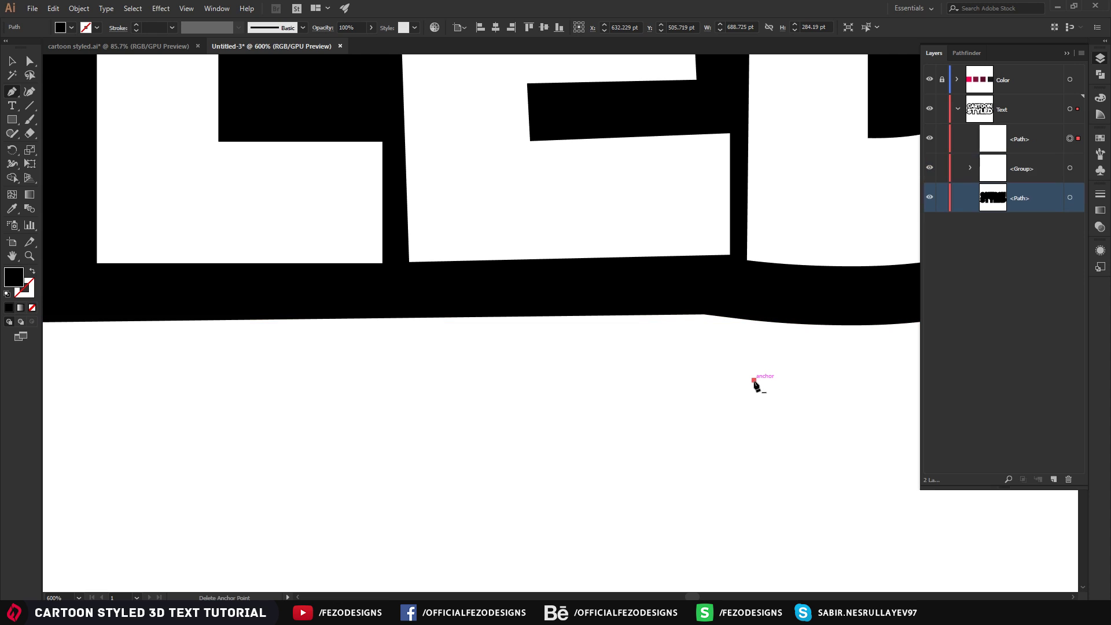
key("ctrl+shift+z")
left_click(613, 399, "ctrl")
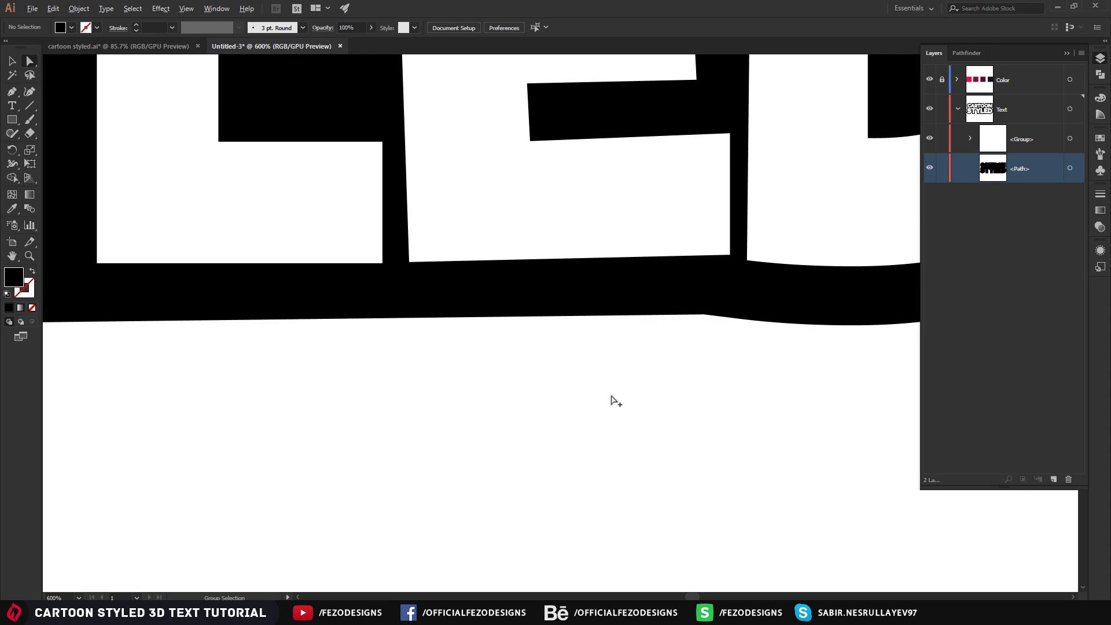
Step: Close the narrow gap between the Y and L of STYLED by lowering its peak anchor and deleting the extra anchor points
scroll(613, 400, "down", 4)
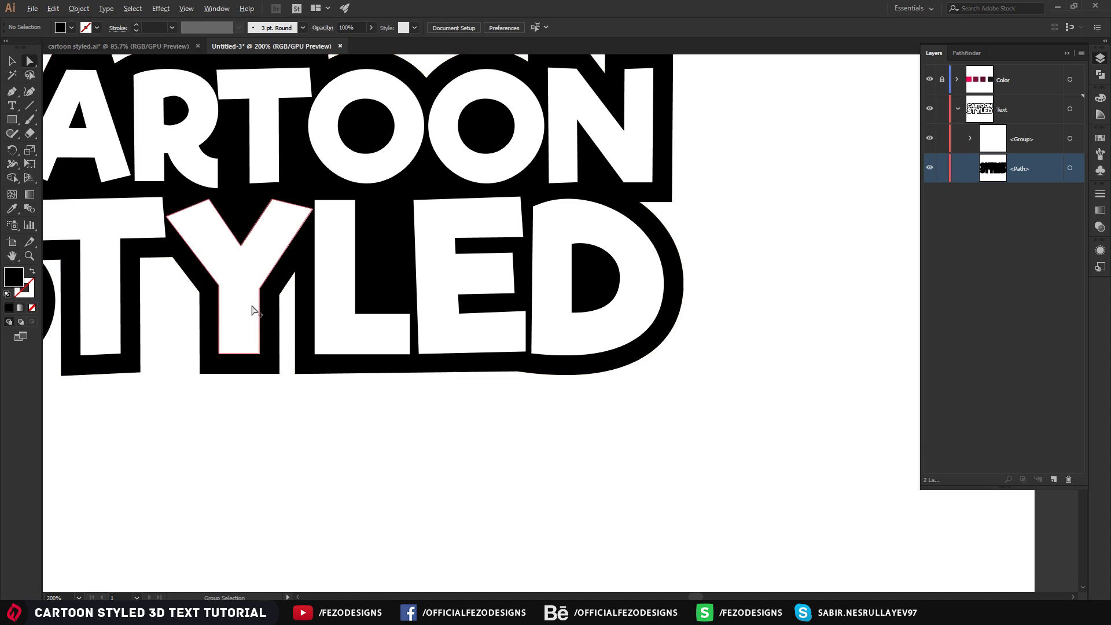
scroll(237, 307, "up", 3)
left_click(410, 209)
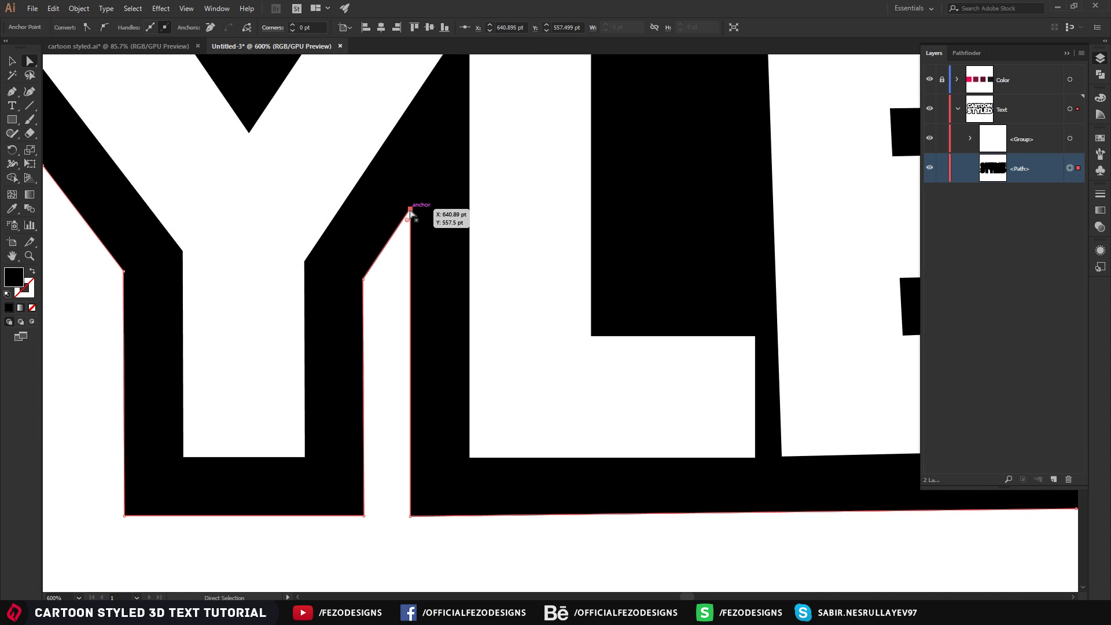
left_click_drag(410, 209, 410, 516)
key("p")
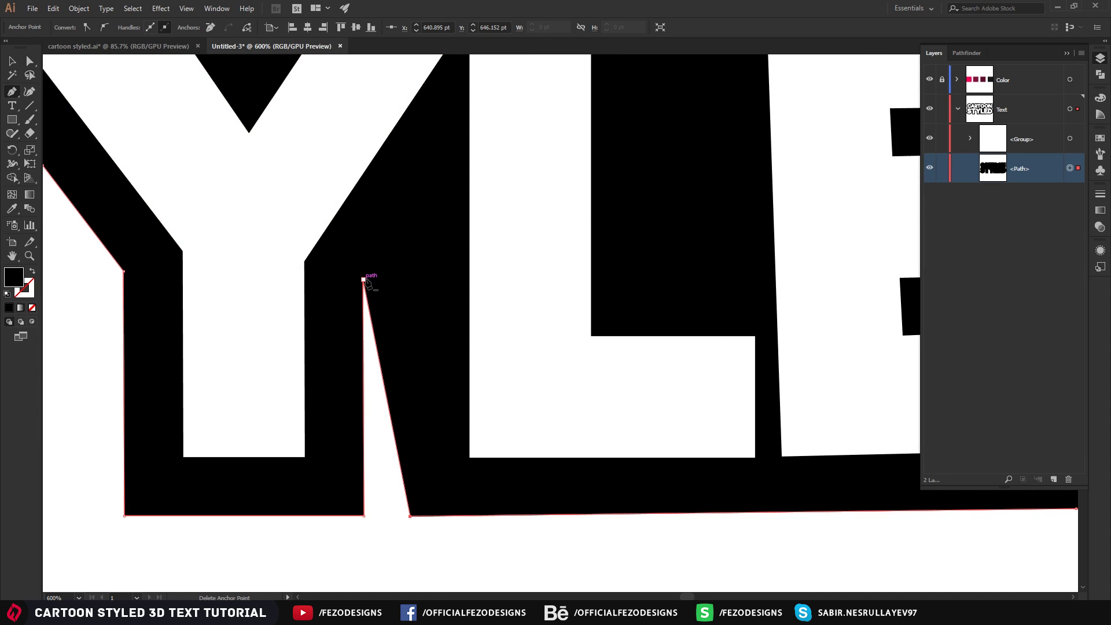
left_click(364, 279)
left_click(410, 517)
key("a")
left_click(429, 557)
scroll(449, 551, "down", 2)
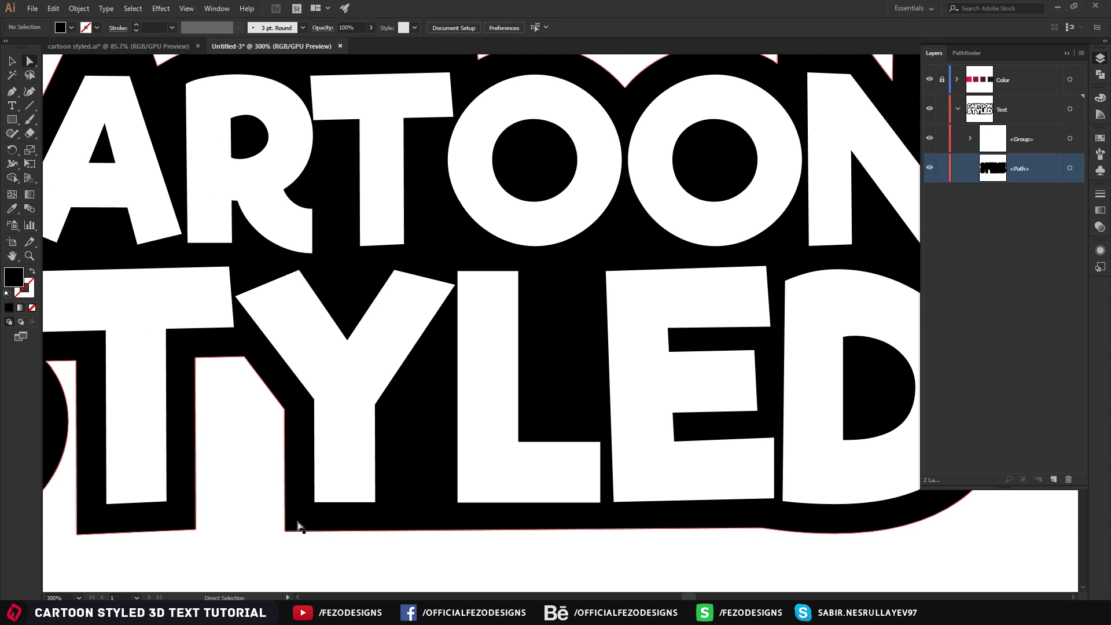
scroll(288, 533, "down", 2)
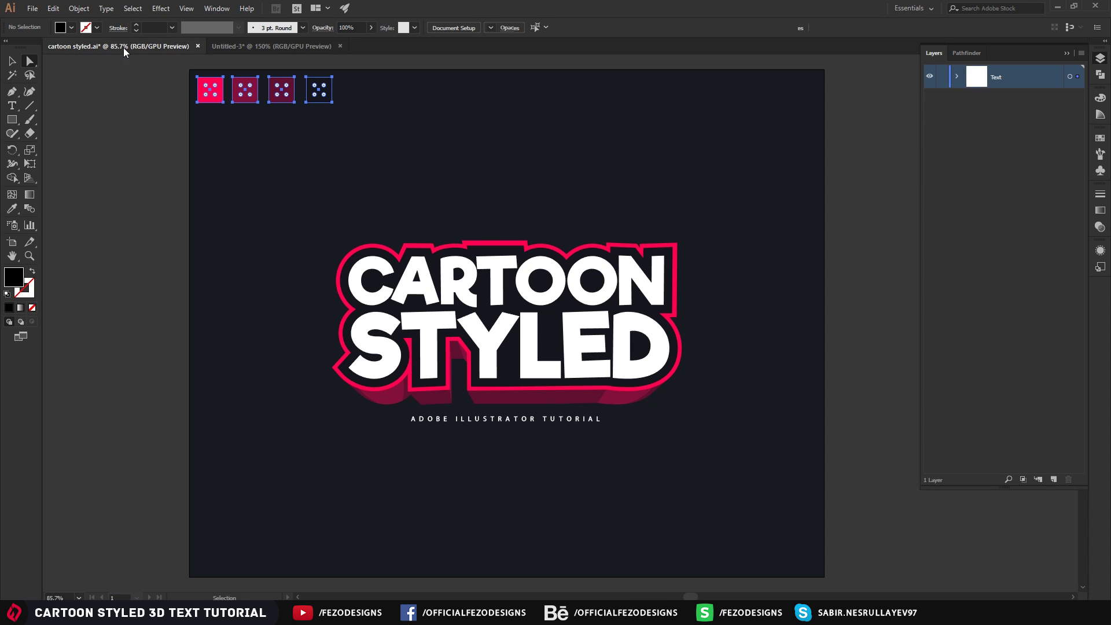
Step: Examine the coloured outer border around the lettering in the reference design, and return to the working document
left_click(123, 47)
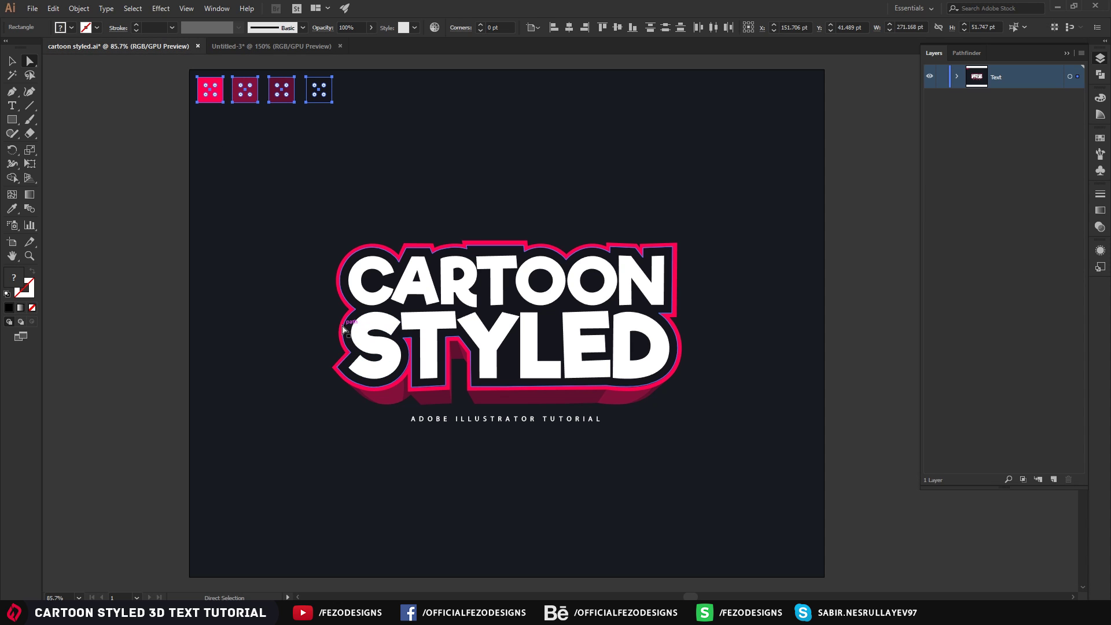
left_click(245, 47)
scroll(341, 330, "down", 1)
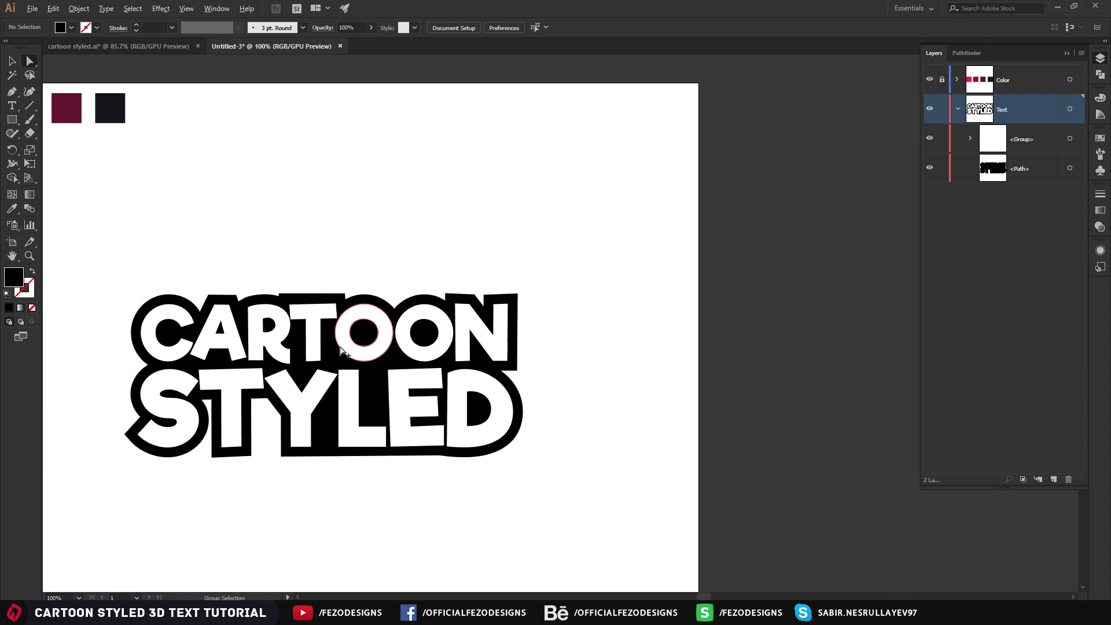
left_click_drag(275, 386, 385, 357)
Step: Offset the black outline path by 10 pt with Miter joins and a miter limit of 10
key("v")
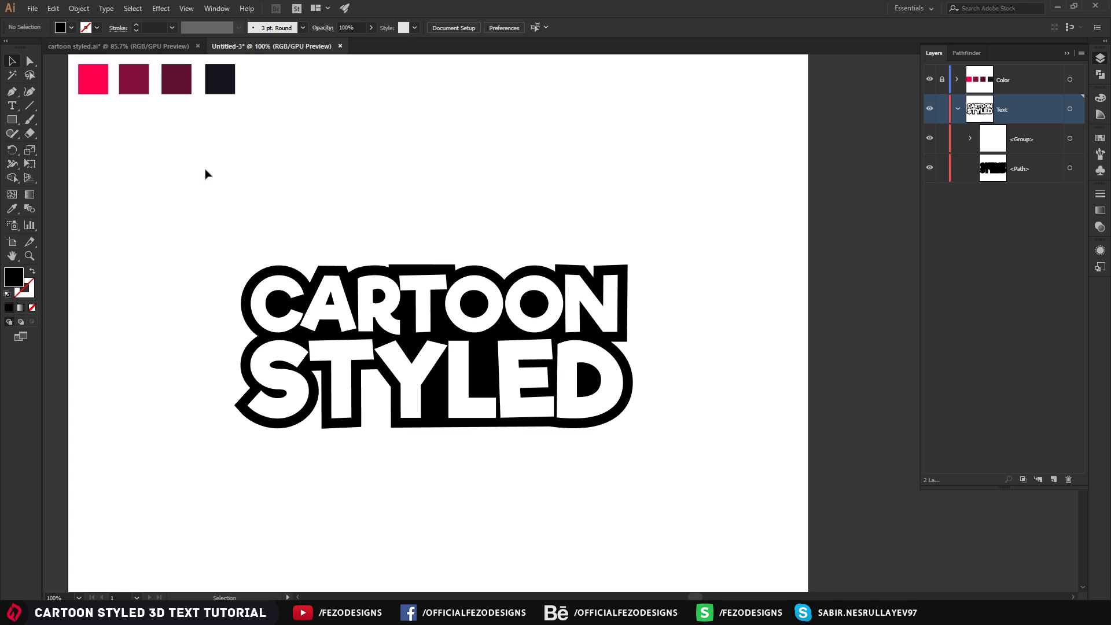
left_click(1069, 168)
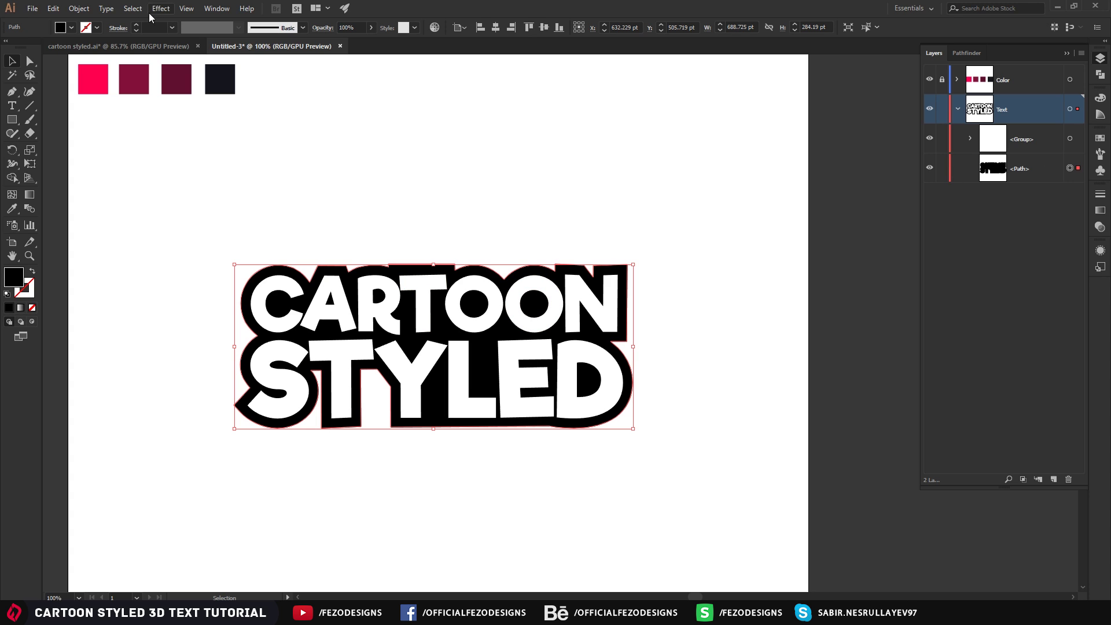
left_click(83, 11)
mouse_move(214, 271)
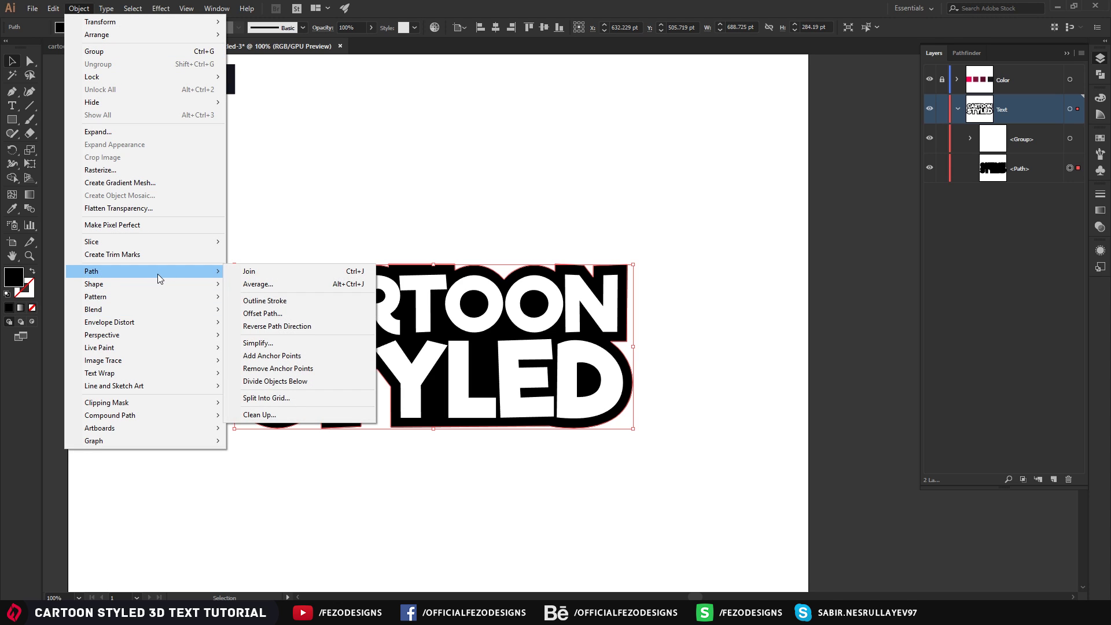
left_click(287, 314)
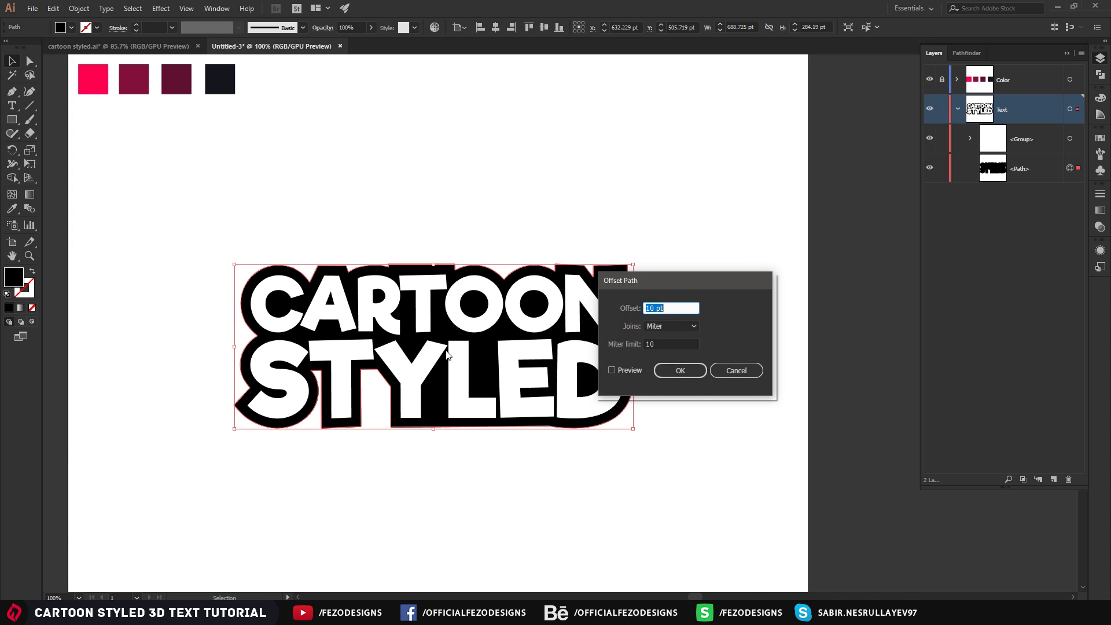
left_click(618, 370)
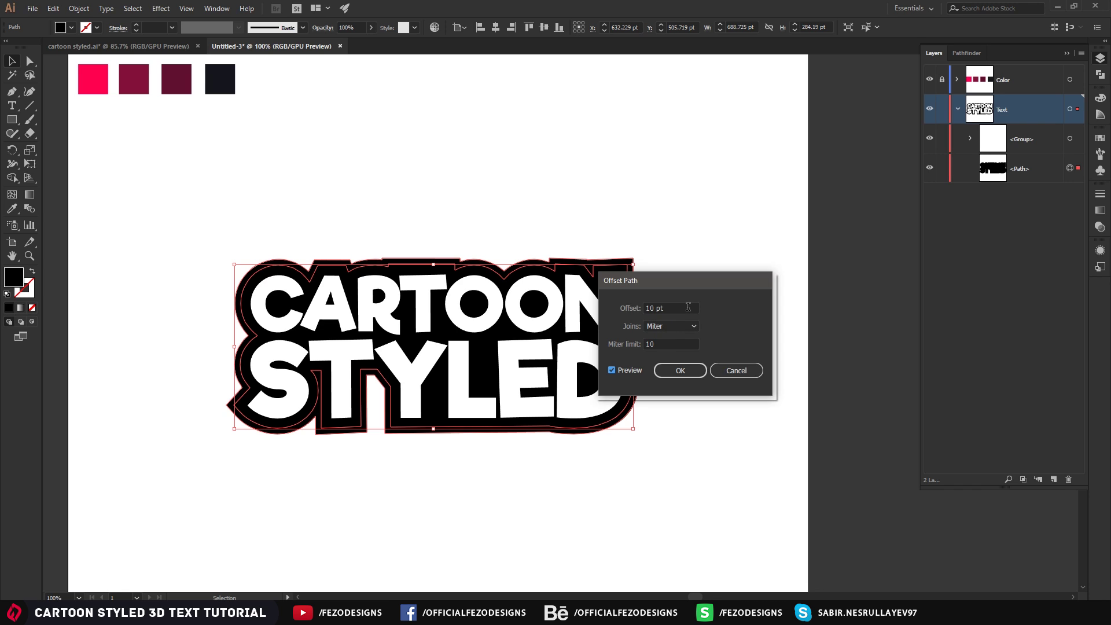
left_click(680, 370)
Step: Fill the new outer offset path with the bright pink sampled from the colour palette
key("i")
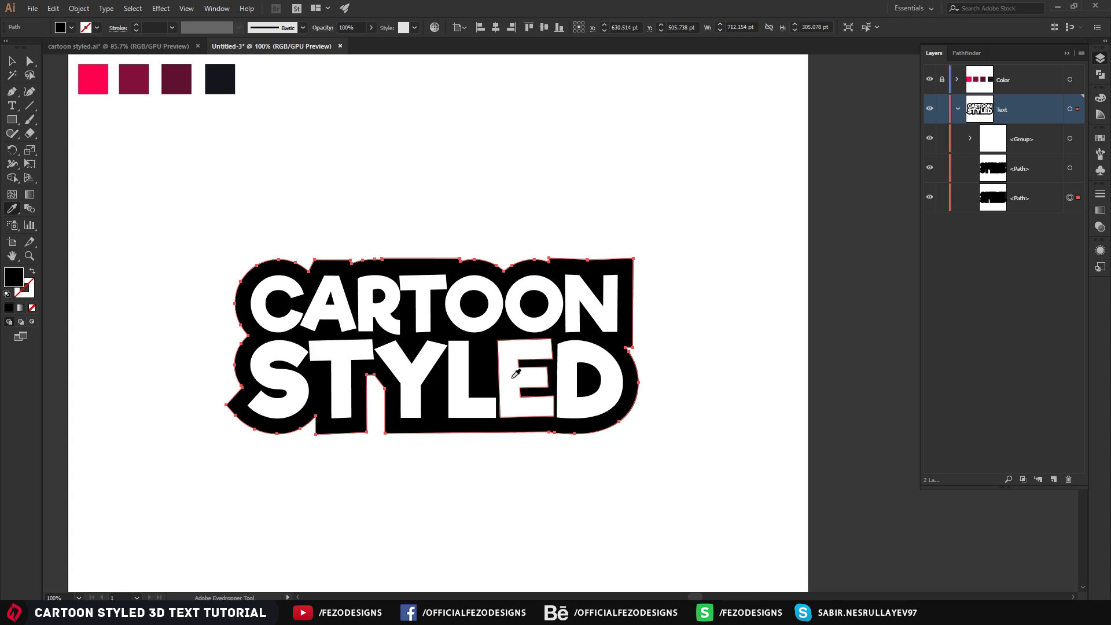
left_click(102, 85)
key("v")
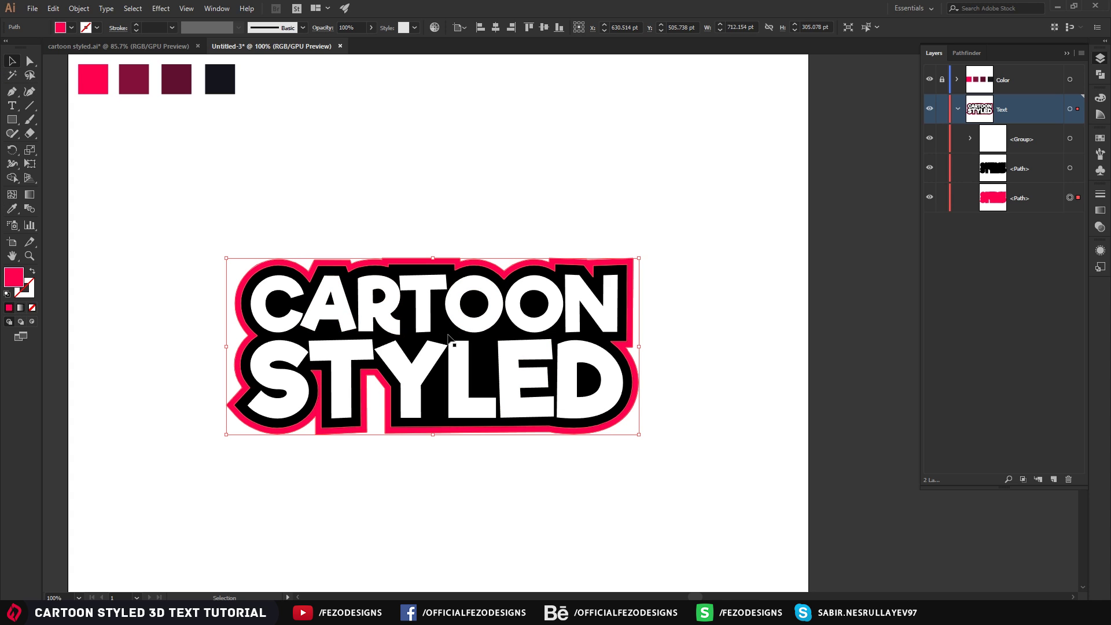
left_click(1039, 284)
key("ctrl+shift+a")
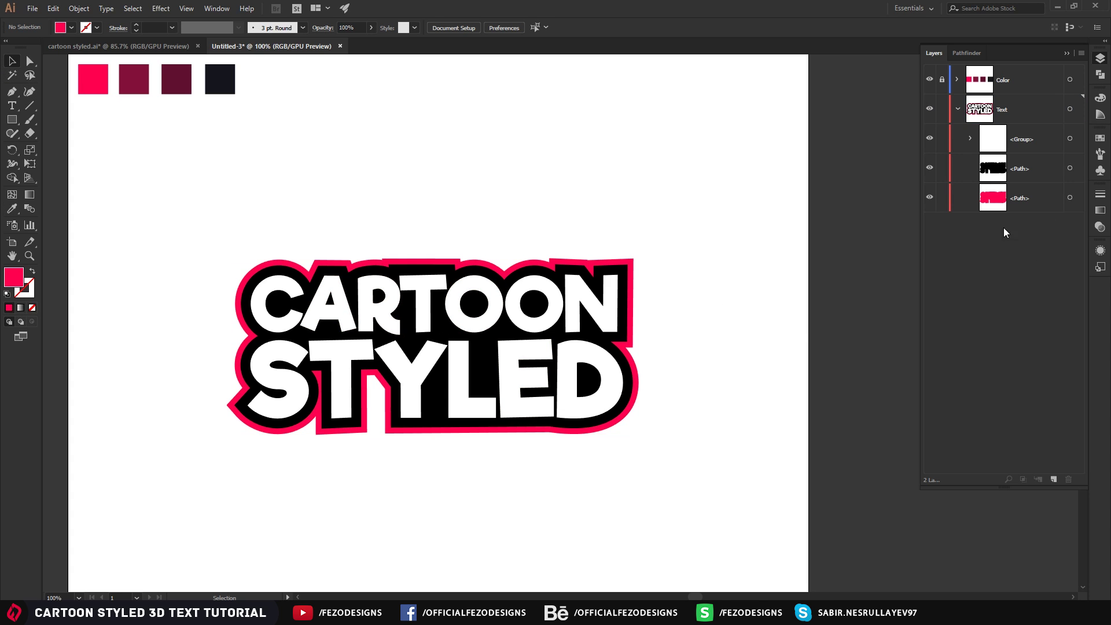
Step: Fill the inner black outline with the dark navy sampled from the colour palette
left_click(1070, 169)
key("i")
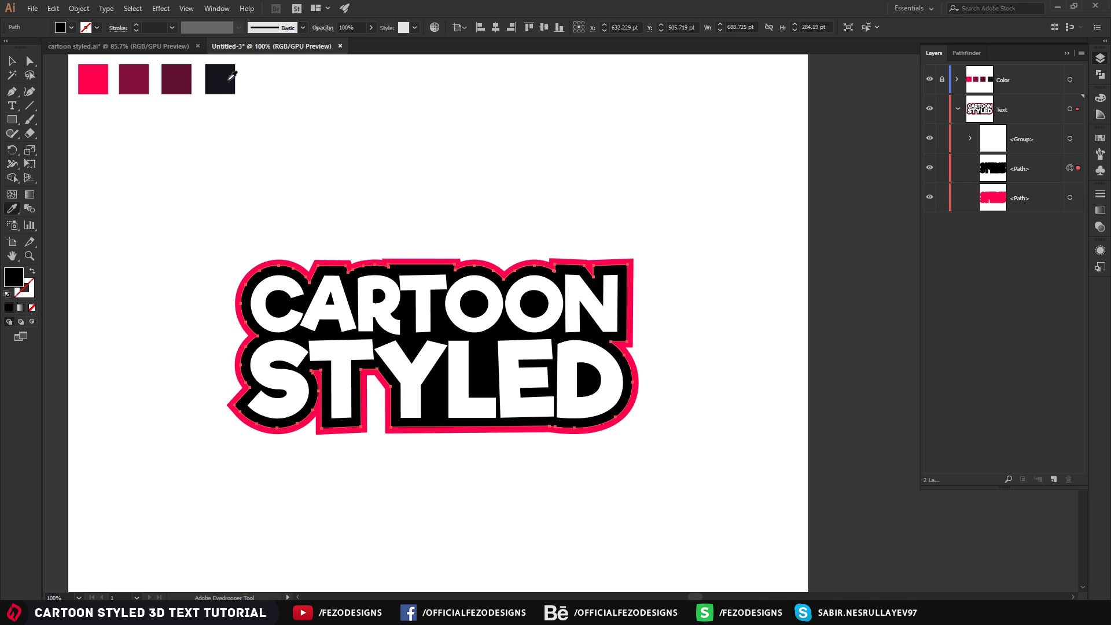
left_click(223, 79)
key("a")
left_click(337, 196)
scroll(379, 415, "down", 2)
scroll(379, 414, "down", 1)
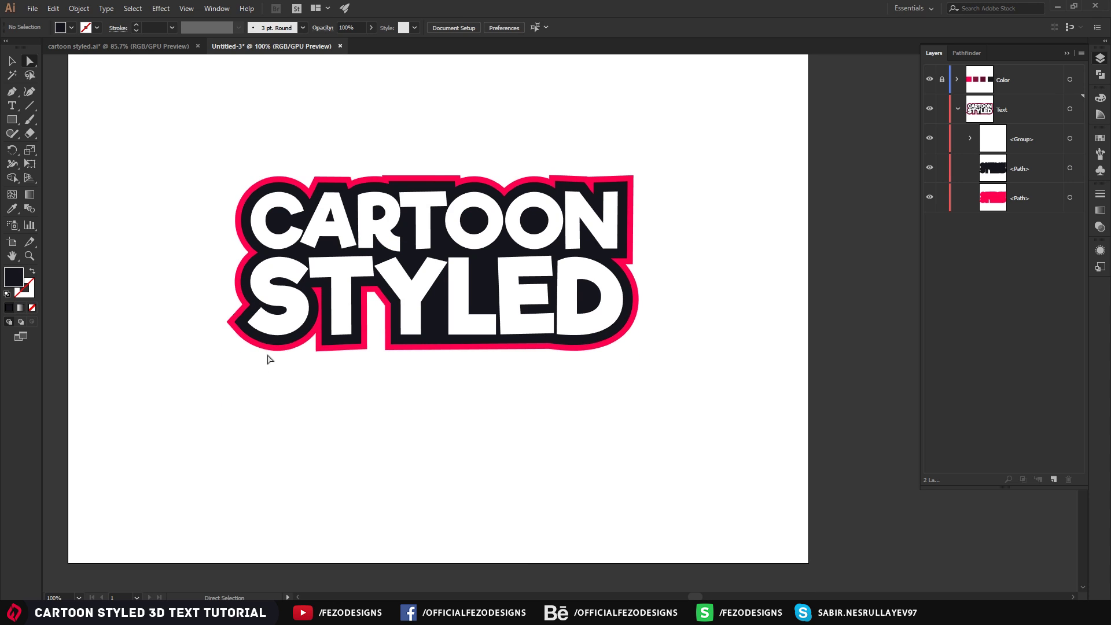
Step: Raise the pink outline's upper corner anchor where the R meets the T in CARTOON and shift it slightly outward
scroll(355, 186, "up", 6)
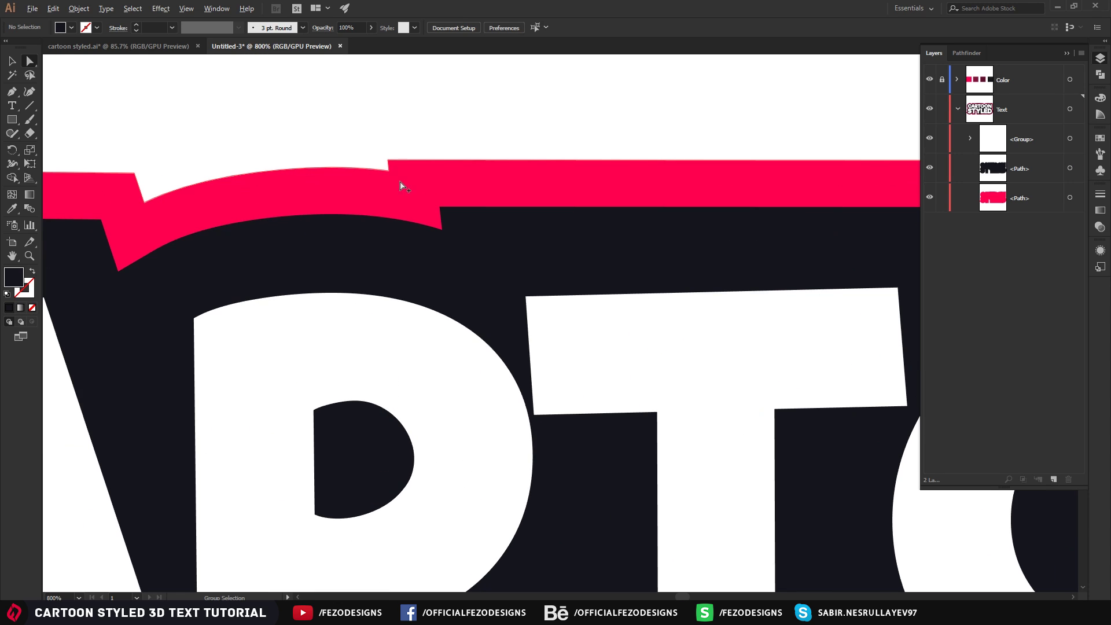
scroll(407, 173, "up", 1)
left_click(379, 163)
left_click_drag(384, 159, 377, 141)
left_click(390, 92)
scroll(519, 224, "down", 4)
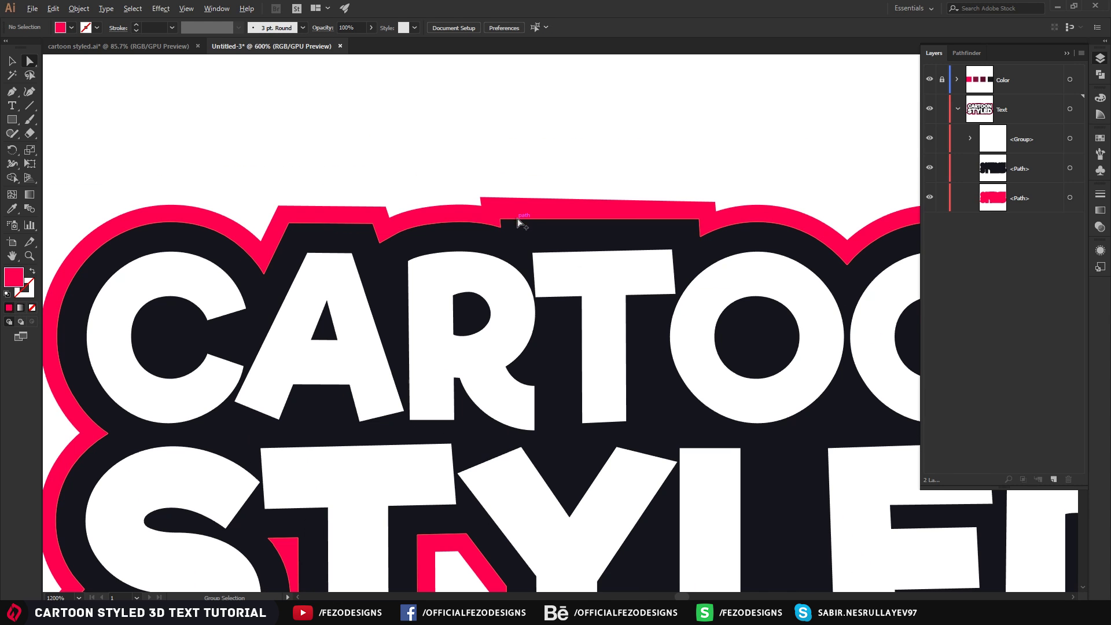
Step: Move the pink outline's corner anchor at the small notch above the N of CARTOON to narrow the notch
scroll(734, 255, "down", 2)
scroll(843, 248, "right", 4)
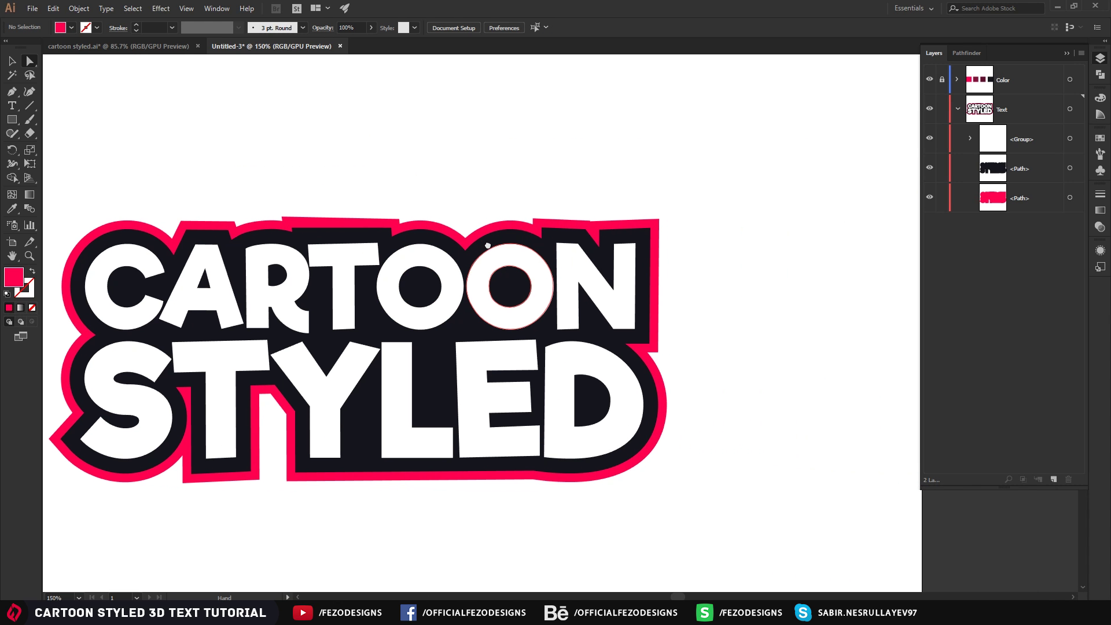
scroll(584, 238, "up", 7)
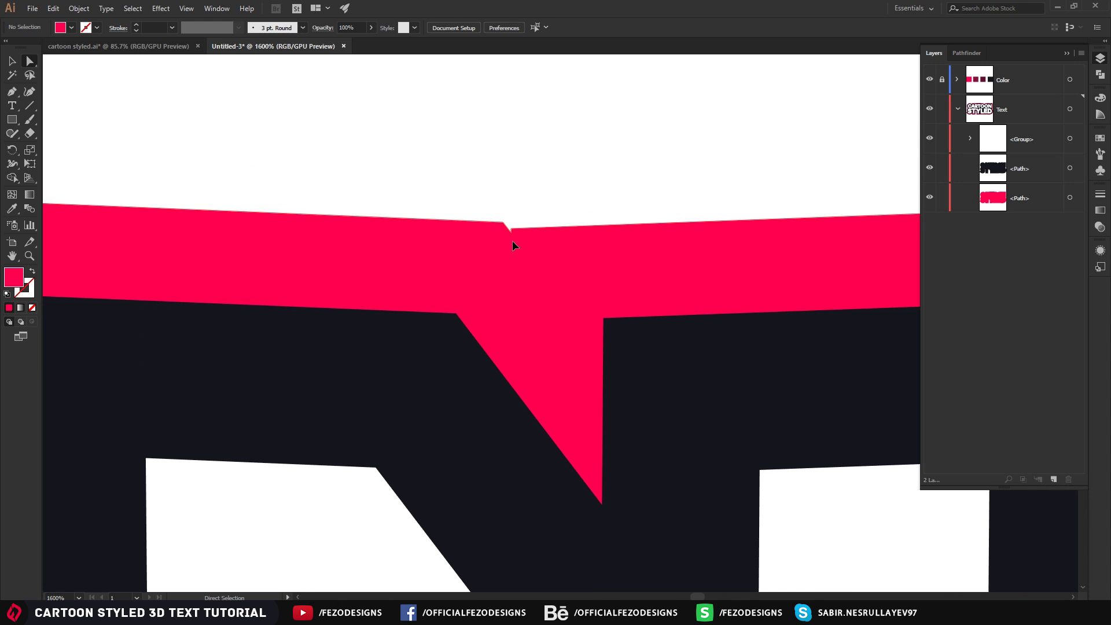
left_click(501, 225)
mouse_move(504, 223)
left_mouse_down()
mouse_move(497, 207)
mouse_move(516, 231)
mouse_move(513, 258)
mouse_move(502, 212)
mouse_move(487, 210)
mouse_move(520, 216)
left_mouse_up()
left_click(512, 231)
key("ctrl+shift+a")
scroll(521, 216, "down", 8)
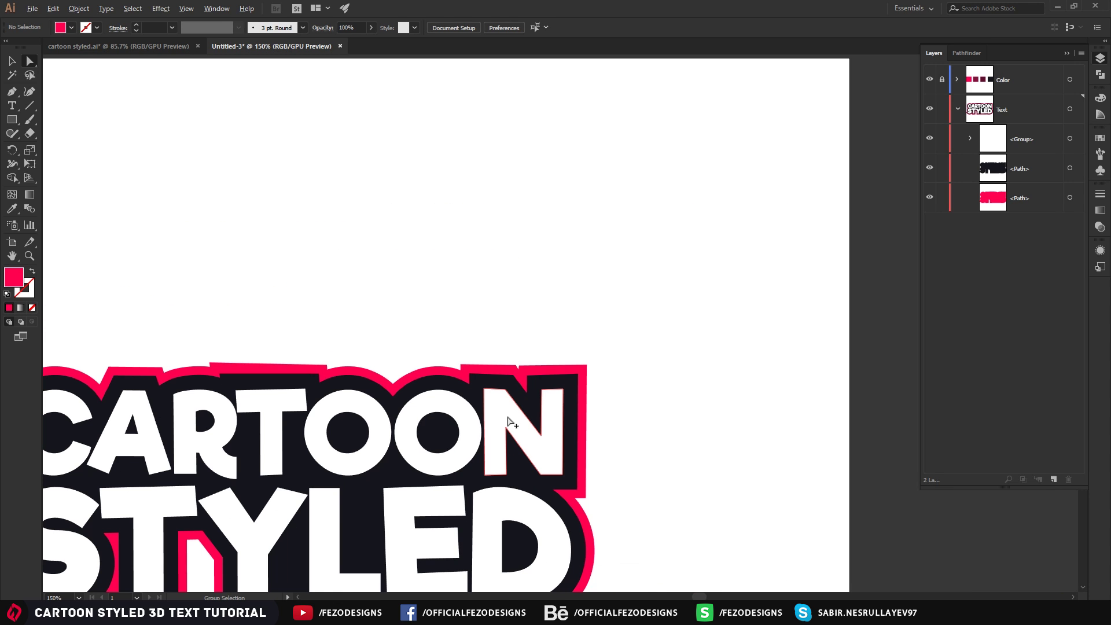
Step: Examine the 3D extrusion beneath the lettering in the reference design, and return to the working document
left_click_drag(356, 485, 472, 255)
left_click_drag(372, 422, 484, 384)
left_click_drag(566, 290, 526, 314)
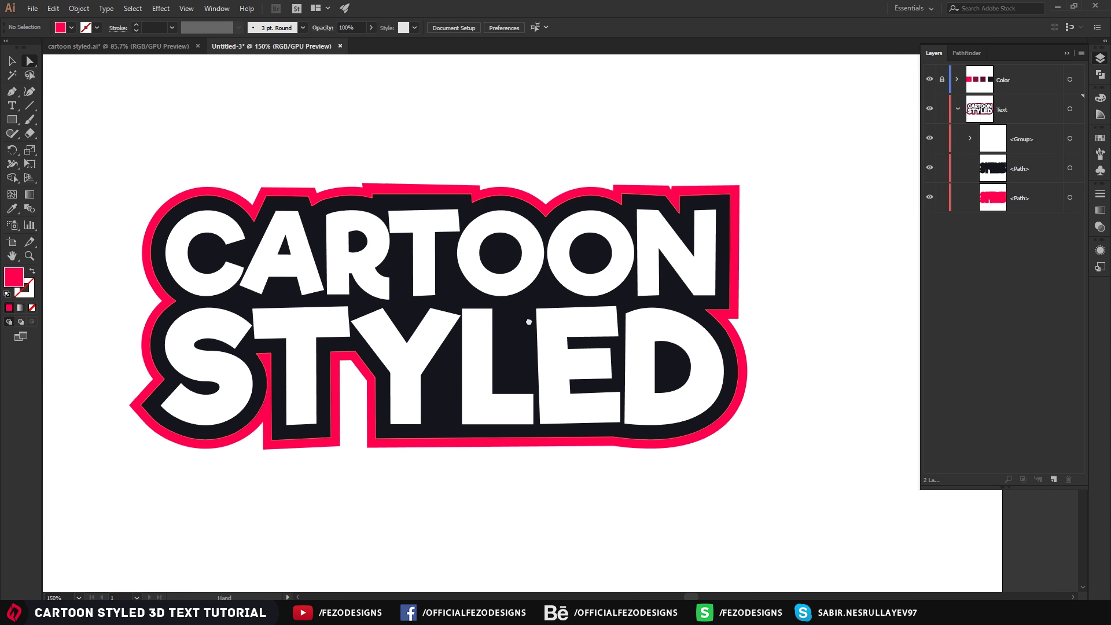
left_click(175, 47)
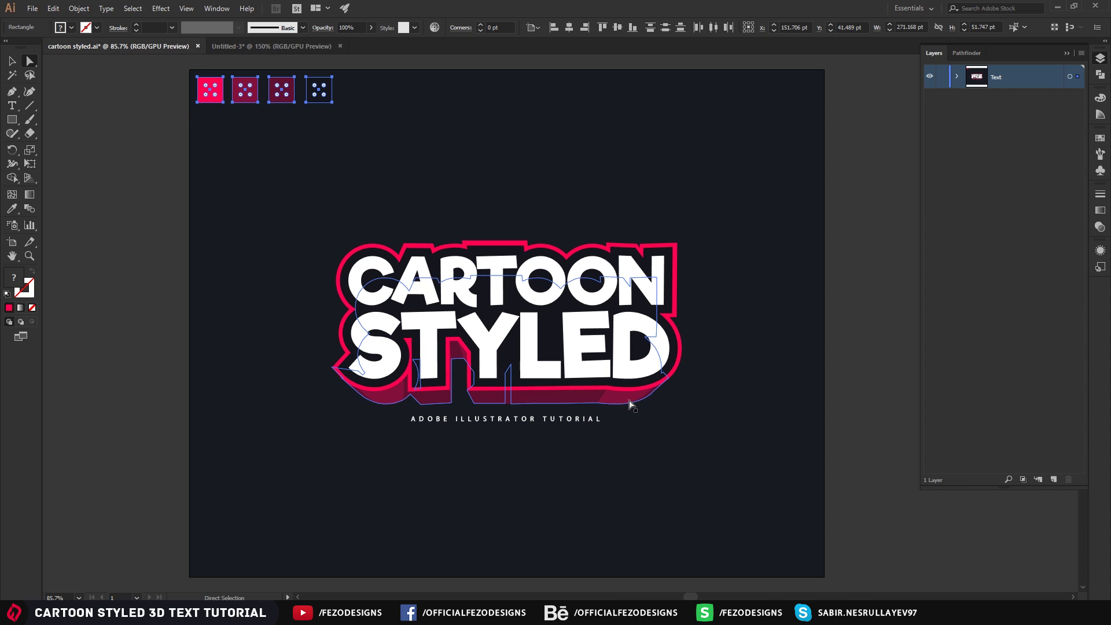
left_click(244, 50)
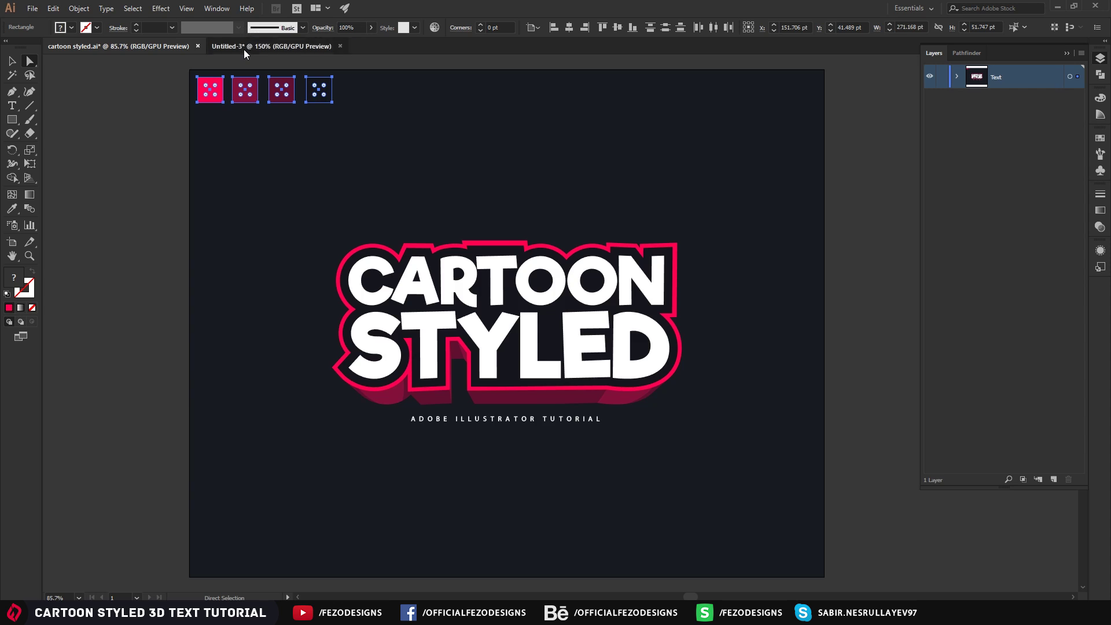
Step: Duplicate the dark navy outline in place and put one of the two copies beneath the pink outline in the stacking order
left_click(443, 402)
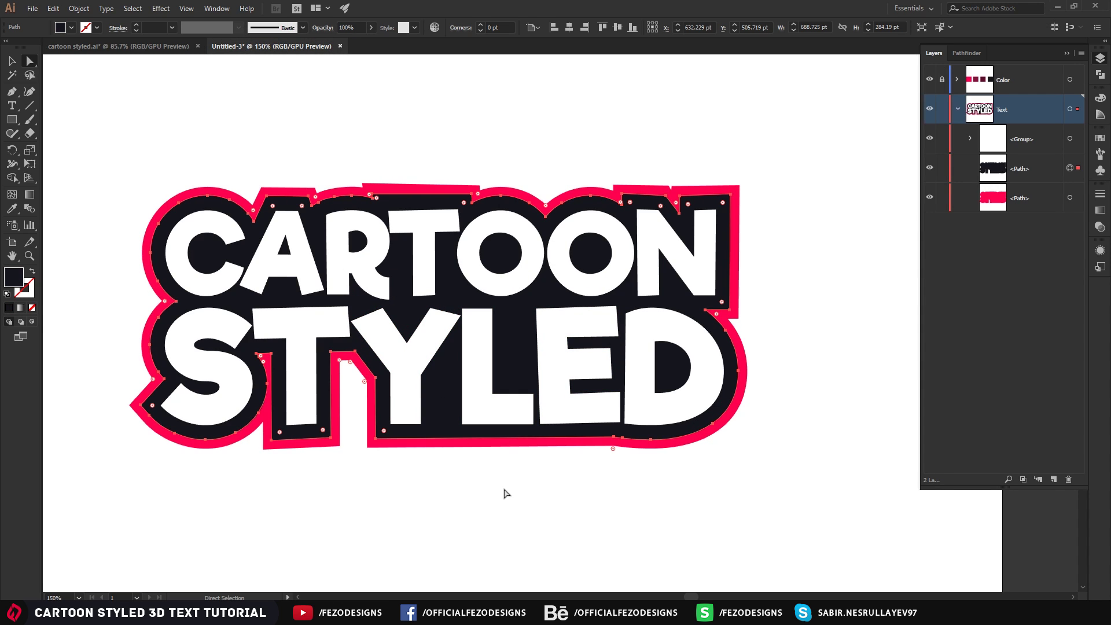
key("v")
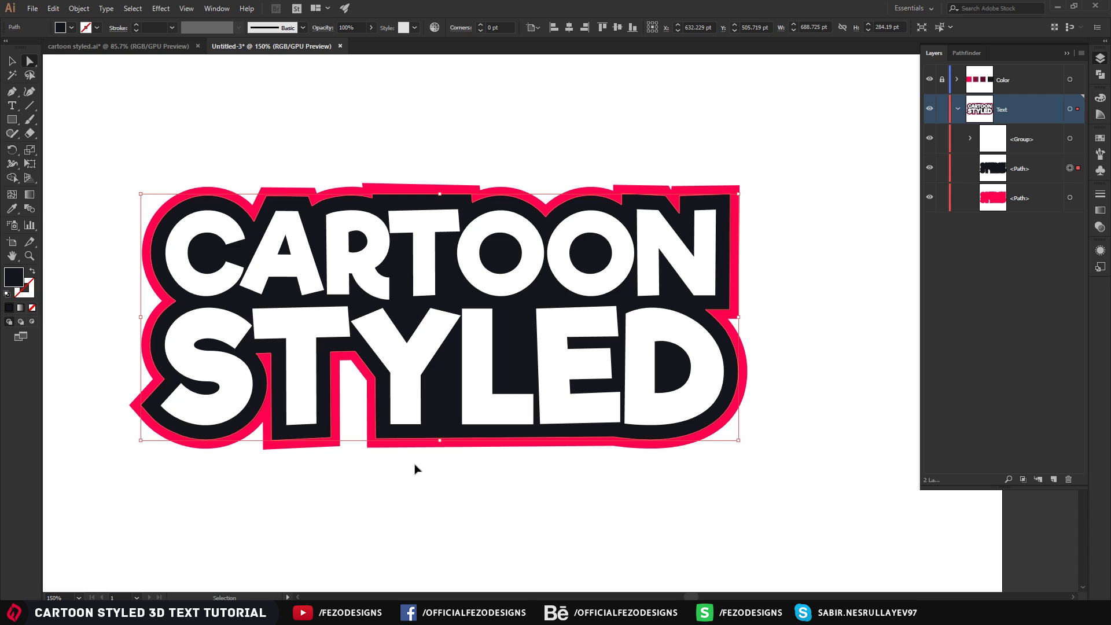
key("ctrl+c")
key("ctrl+f")
key("a")
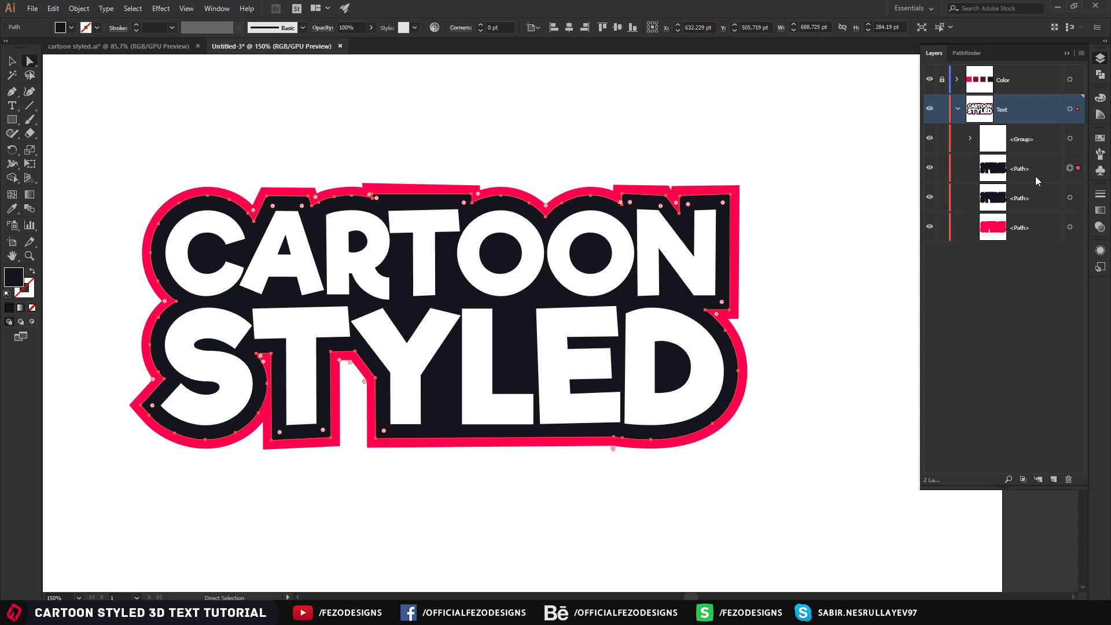
left_click(1036, 181)
left_click(928, 168)
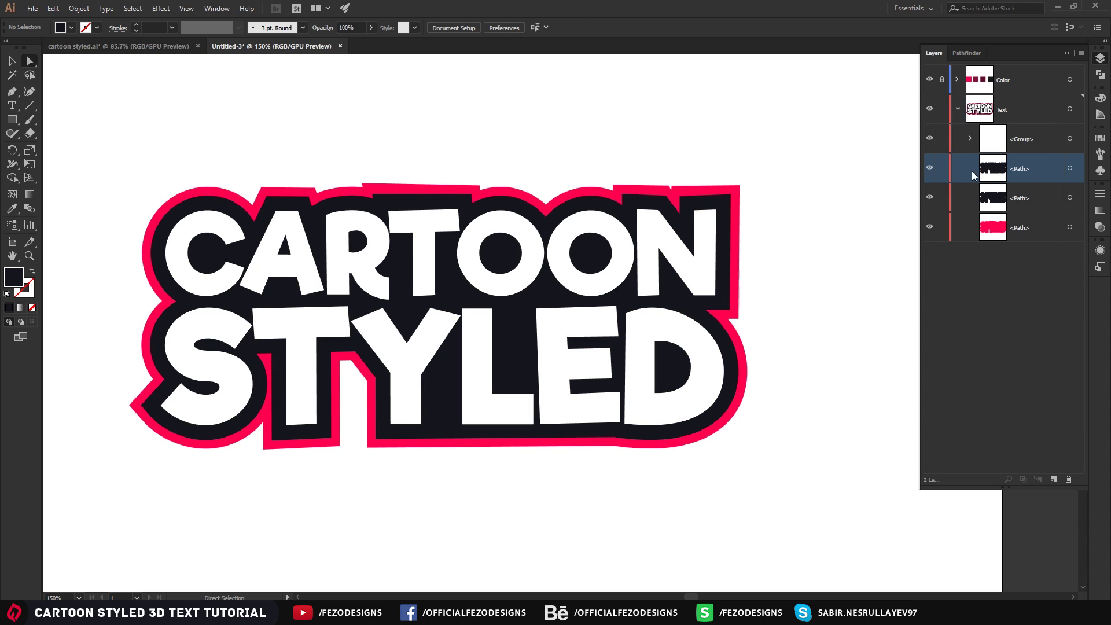
left_click_drag(1024, 198, 1018, 241)
left_click(1030, 225)
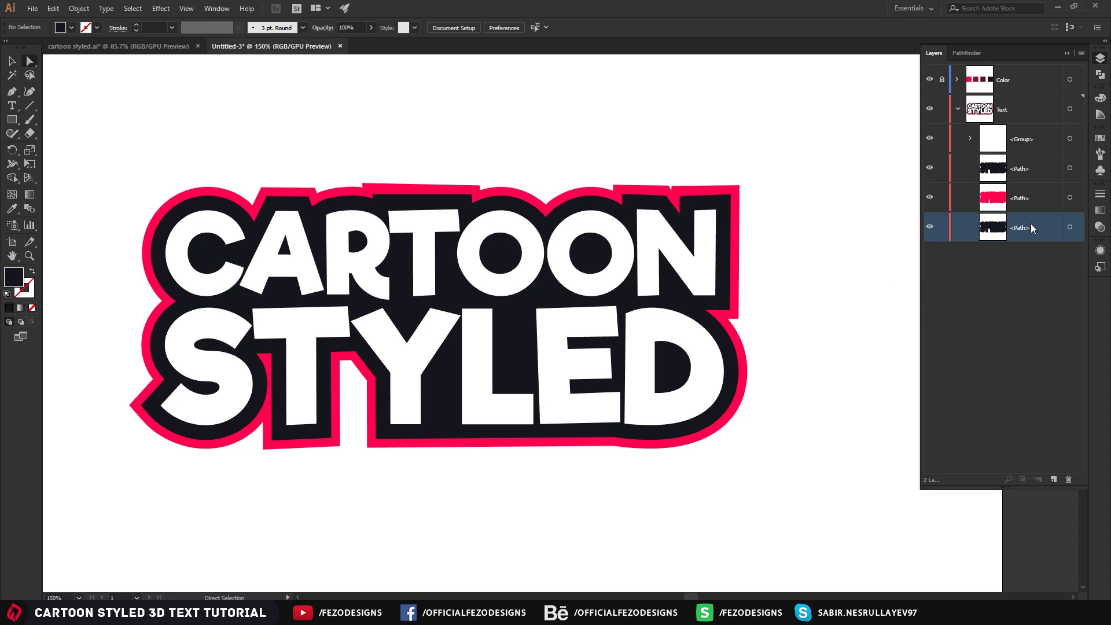
Step: Scale the bottommost navy outline down proportionally about its centre to about 603 by 249 pt
left_click(1069, 228)
key("v")
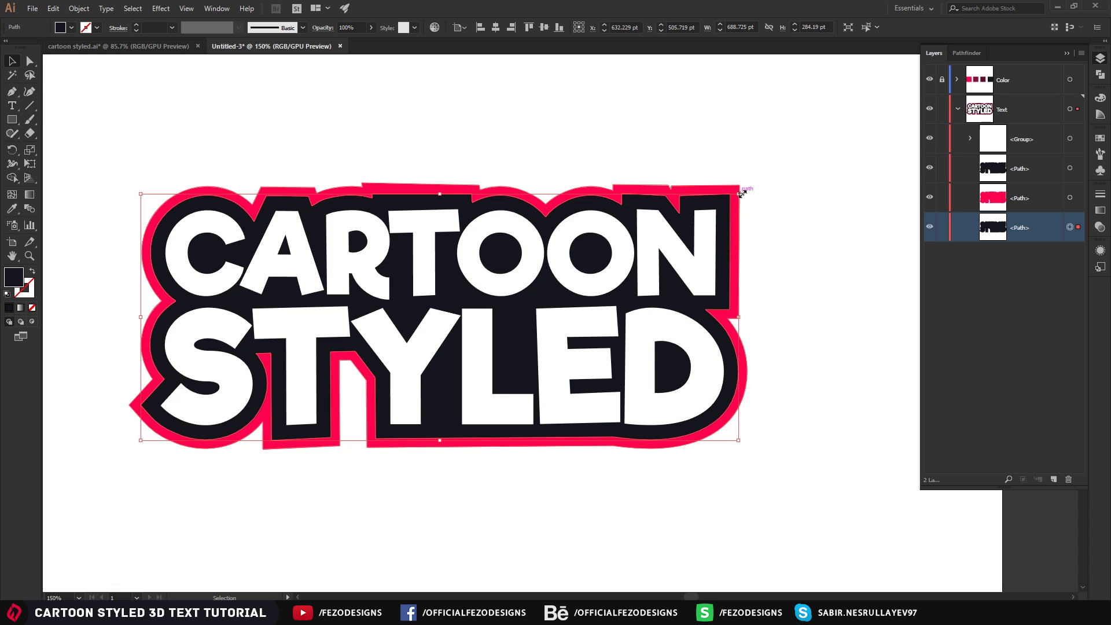
left_click_drag(741, 194, 710, 211)
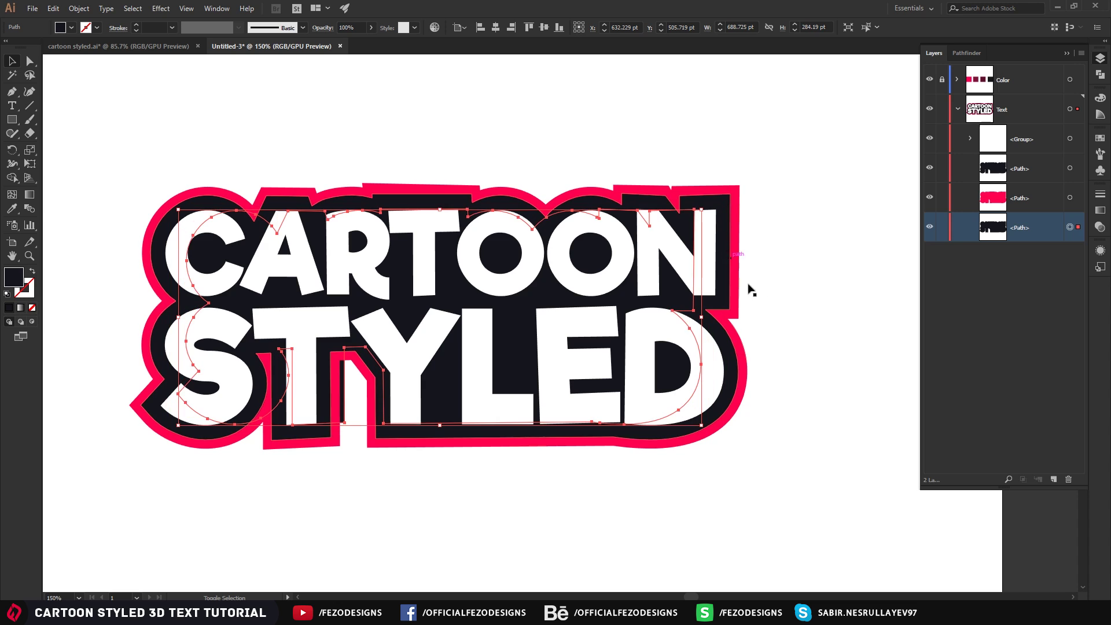
Step: Move the shrunken navy outline straight down below the lettering to a Y position of about 565 pt
key("Down")
key("Down")
key("Down")
key("Down")
key("Down")
key("Down")
key("Down")
key("Down")
key("Down")
key("Down")
key("Down")
key("Down")
key("Down")
key("Down")
key("Down")
key("Down")
key("Down")
key("Down")
key("Down")
key("Down")
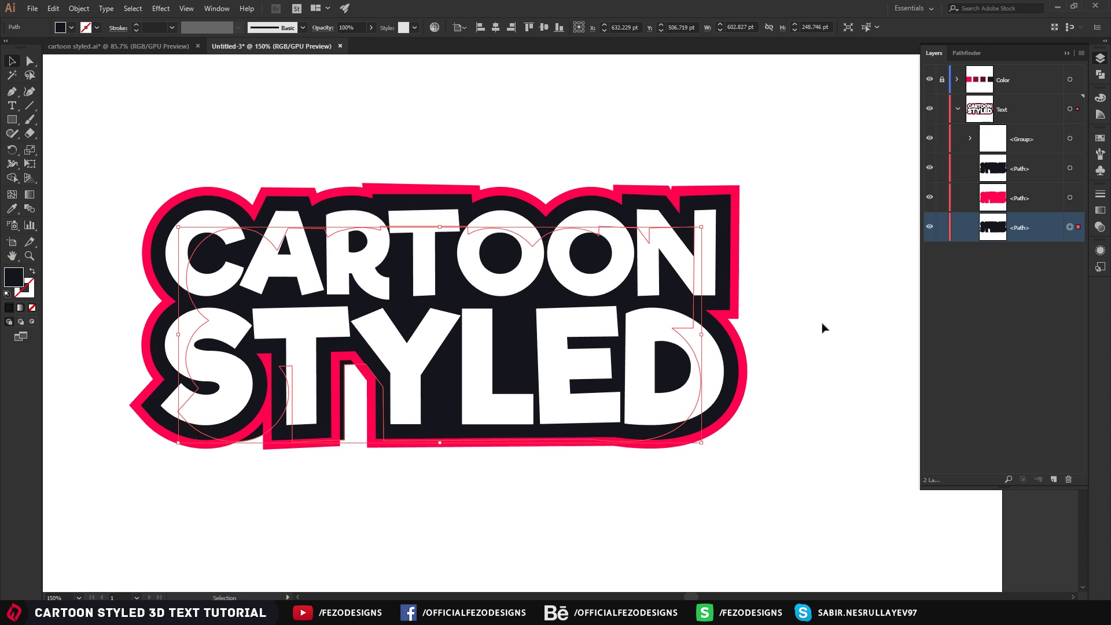
key("Down")
key("Down")
key("Down")
key("Down")
key("Down")
key("Down")
key("Down")
key("Down")
key("Down")
key("Down")
key("Down")
key("Down")
key("Down")
key("Down")
key("Down")
key("Down")
key("Down")
key("Down")
key("Down")
key("Down")
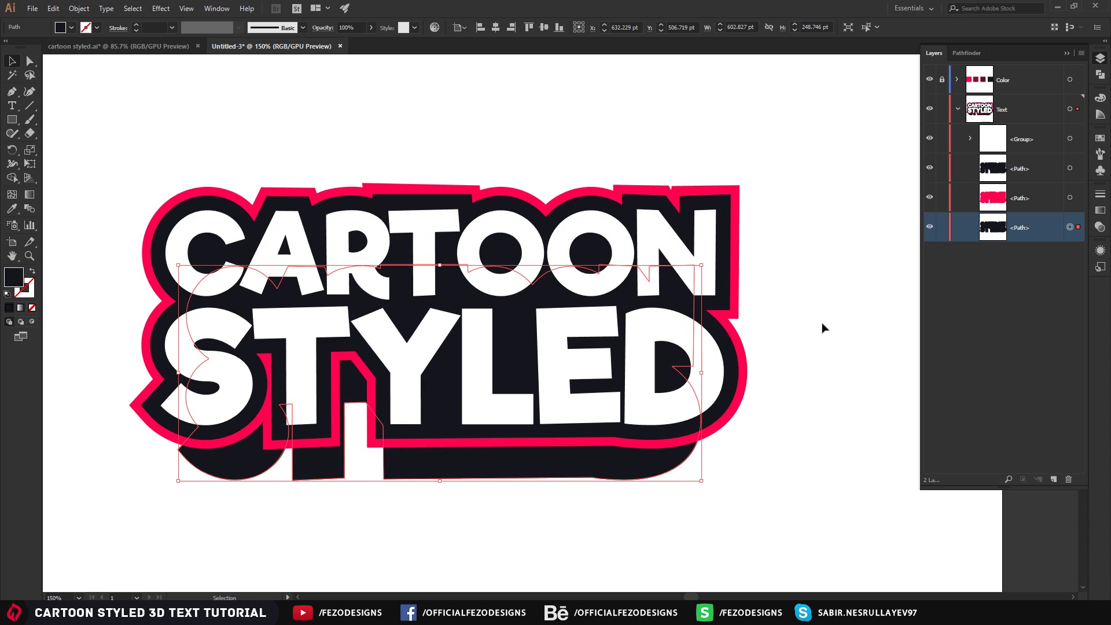
key("Up")
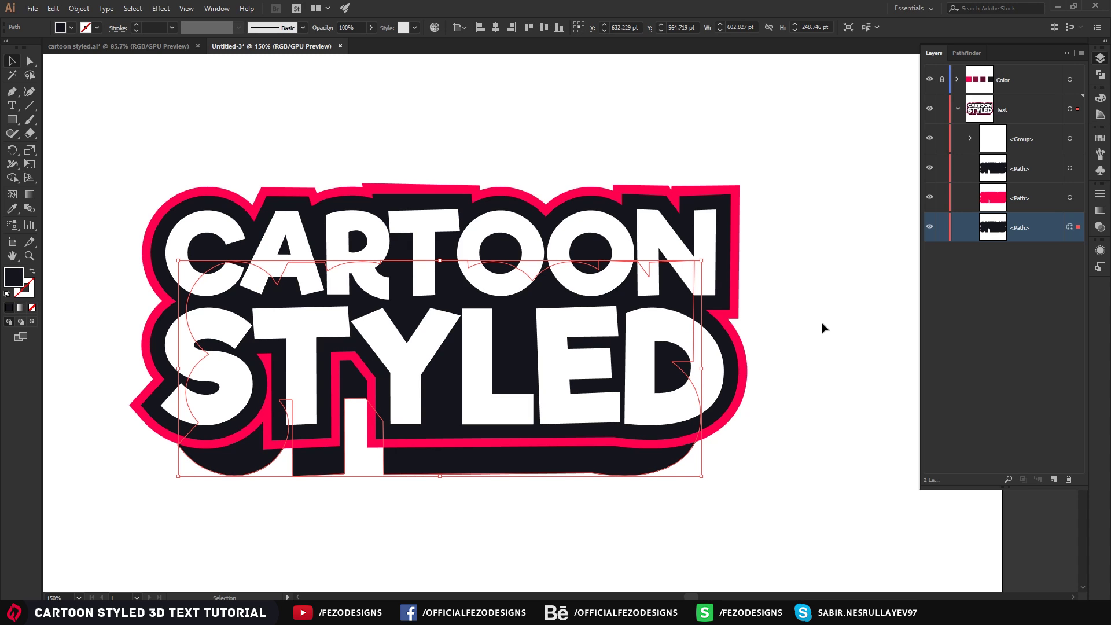
Step: Scale the bottommost navy outline down proportionally about its centre to about 595 by 245 pt
key("Right")
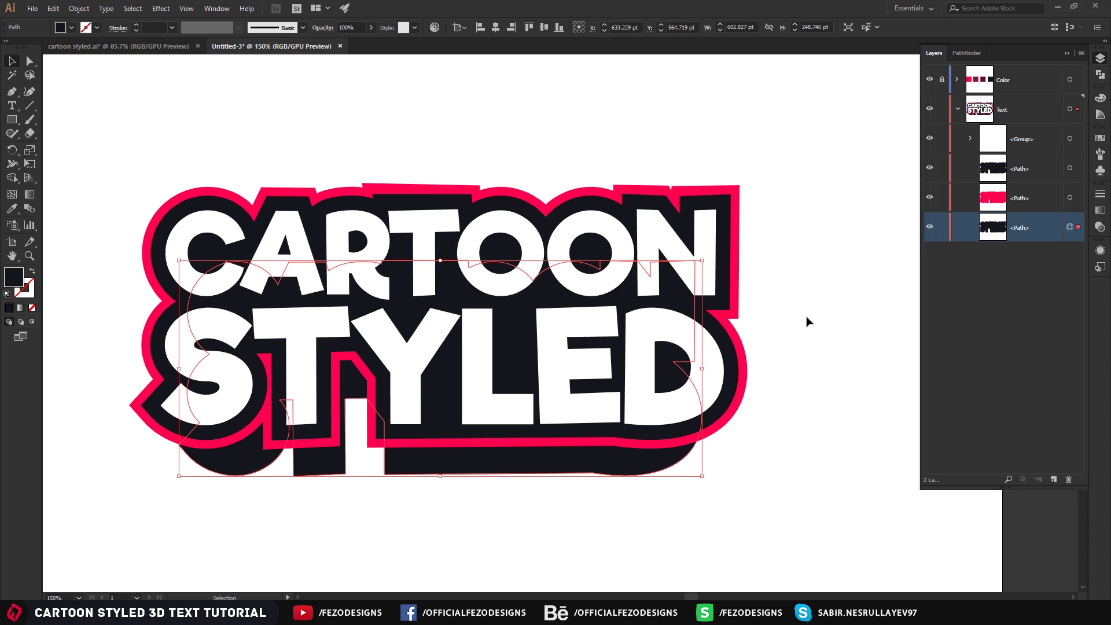
key("Right")
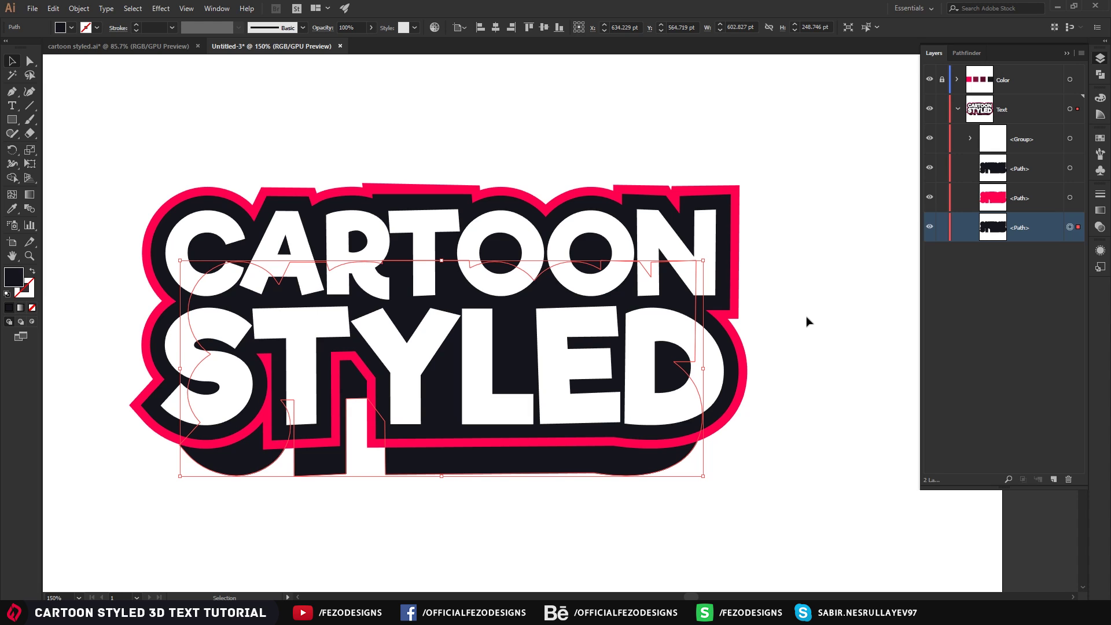
key("Left")
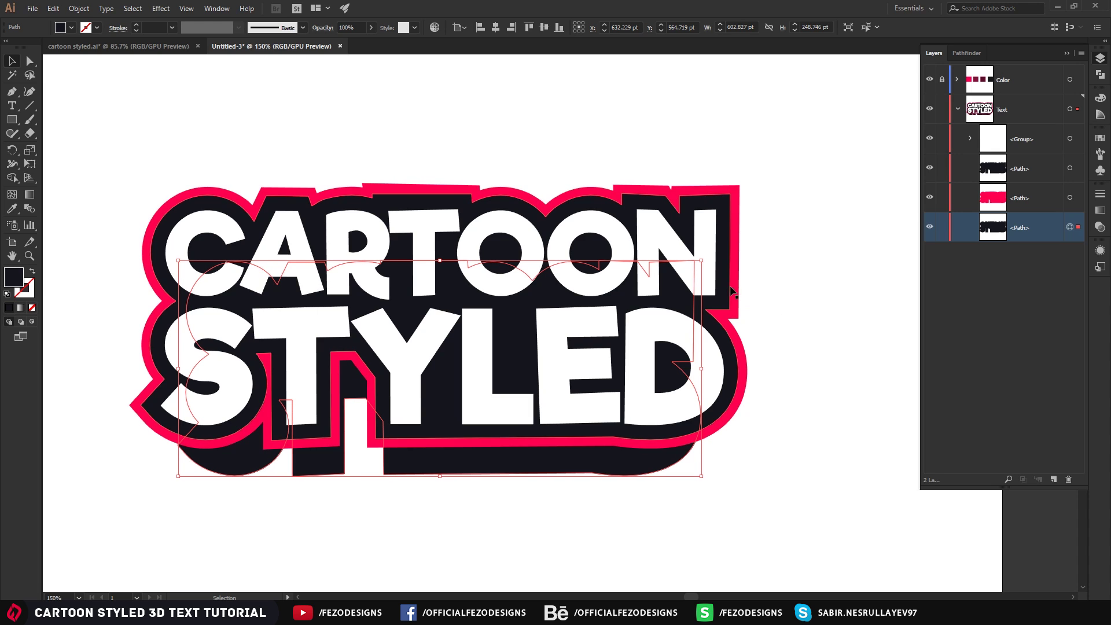
left_click_drag(702, 260, 700, 262)
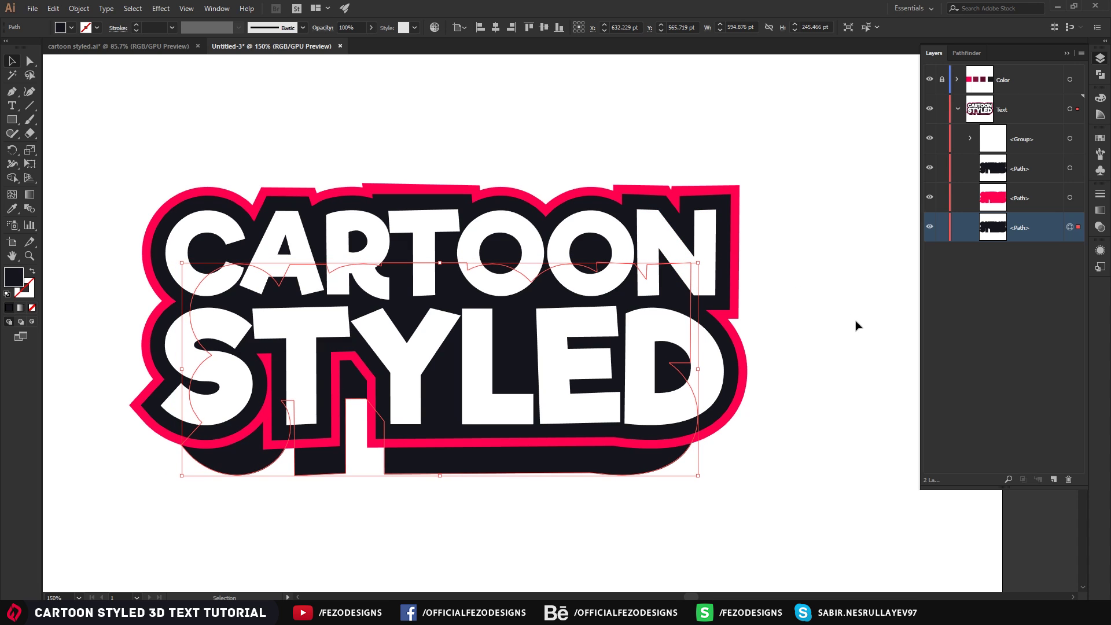
left_click(823, 366)
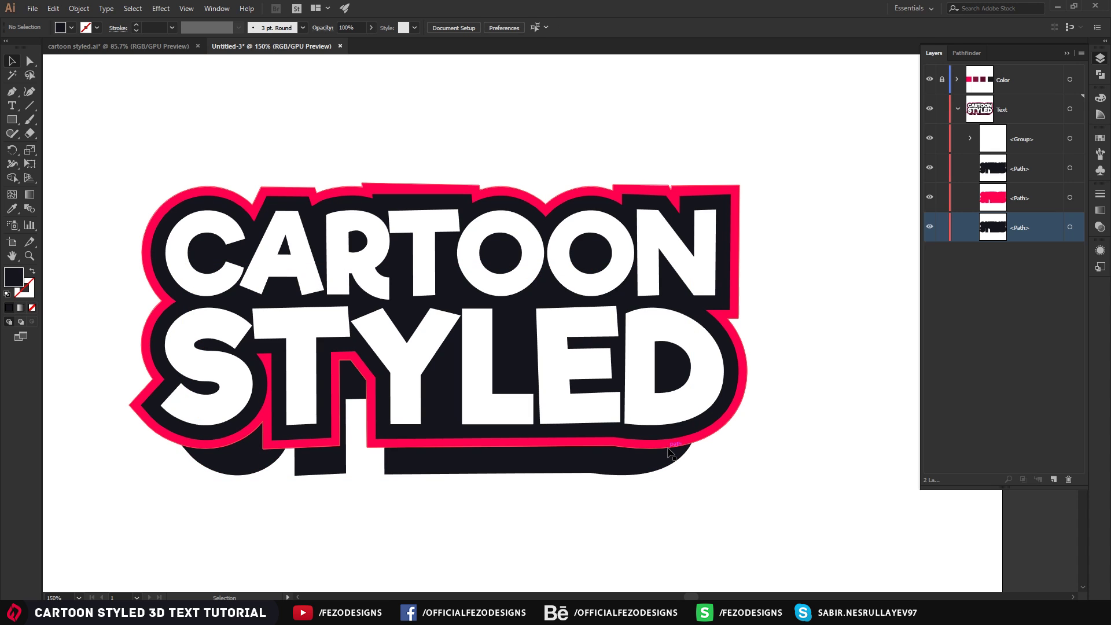
Step: Draw a navy triangle about 43 by 37 pt joining the pink outline's corner below the T to the lower navy shape, and place it beneath the pink outline
key("p")
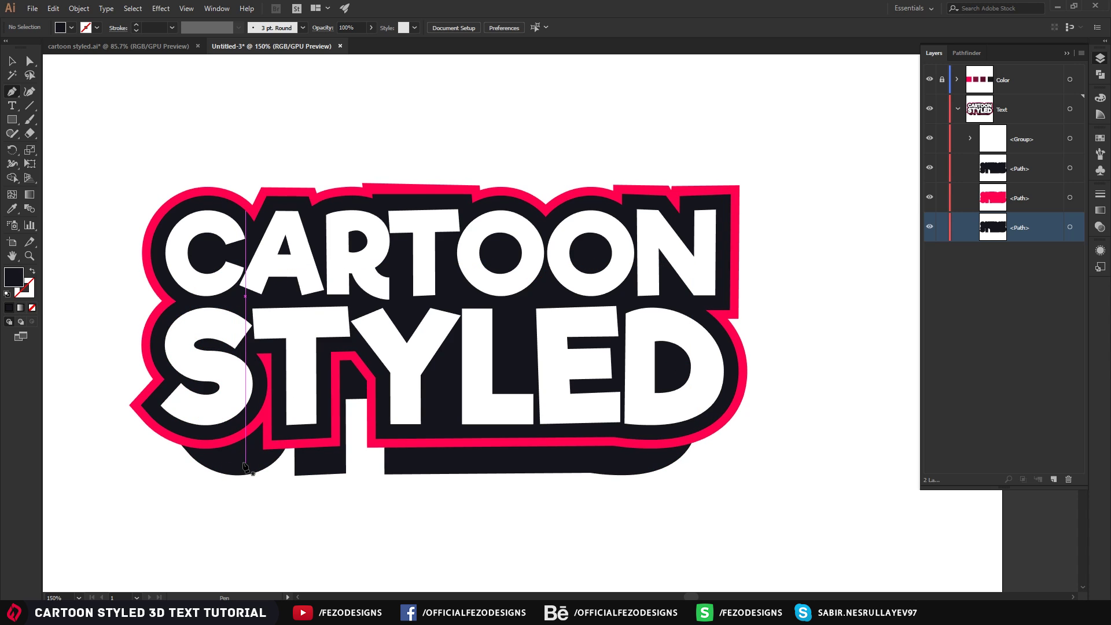
scroll(283, 488, "up", 3)
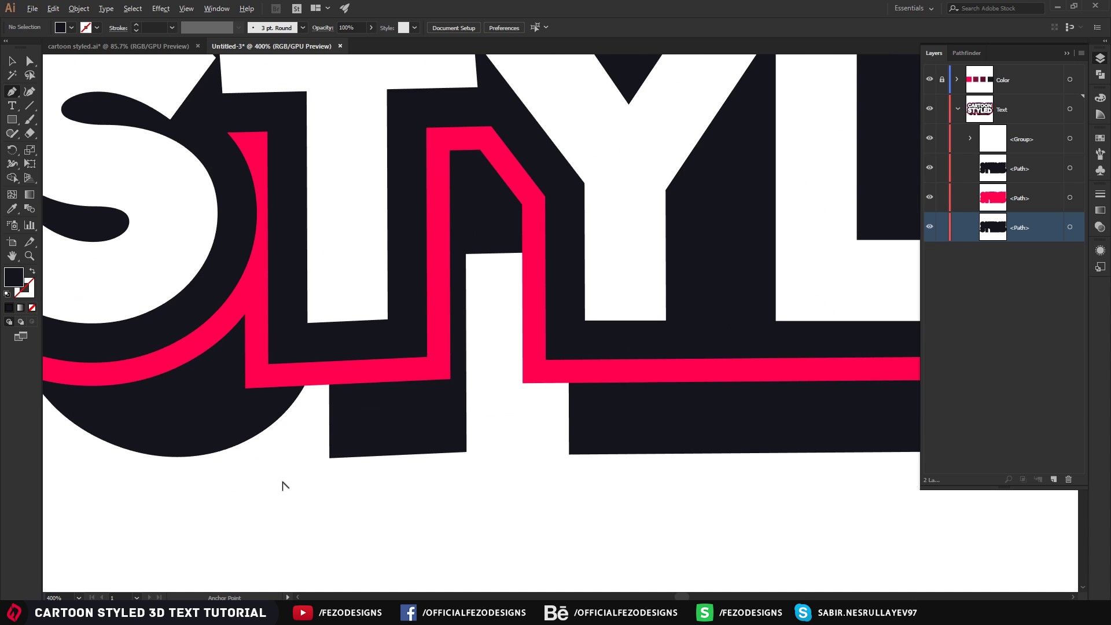
left_click(329, 458)
left_click(246, 388)
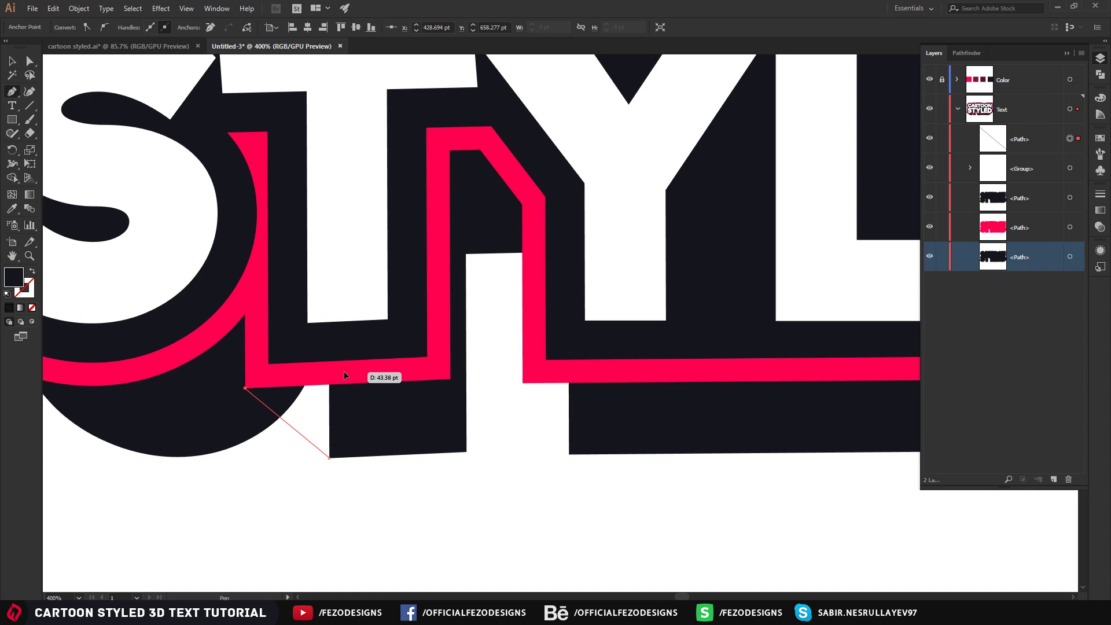
left_click(345, 373)
left_click(328, 457)
left_click(11, 62)
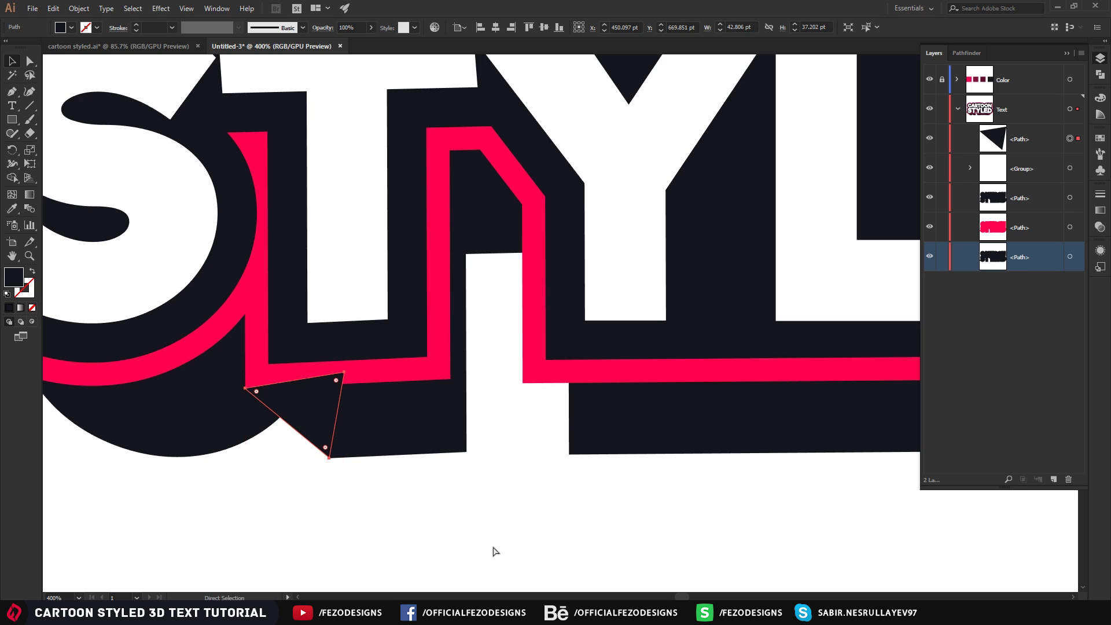
key("ctrl+bracketleft")
key("ctrl+bracketleft")
key("ctrl+bracketleft")
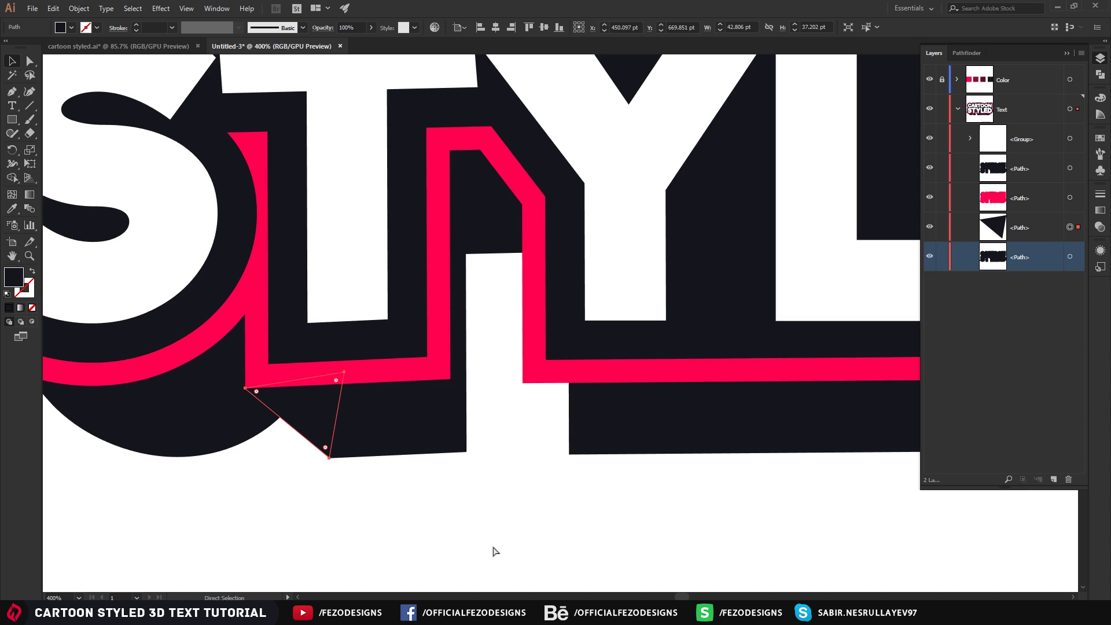
mouse_move(1026, 233)
left_mouse_down()
mouse_move(1017, 206)
mouse_move(1032, 217)
mouse_move(1029, 238)
left_mouse_up()
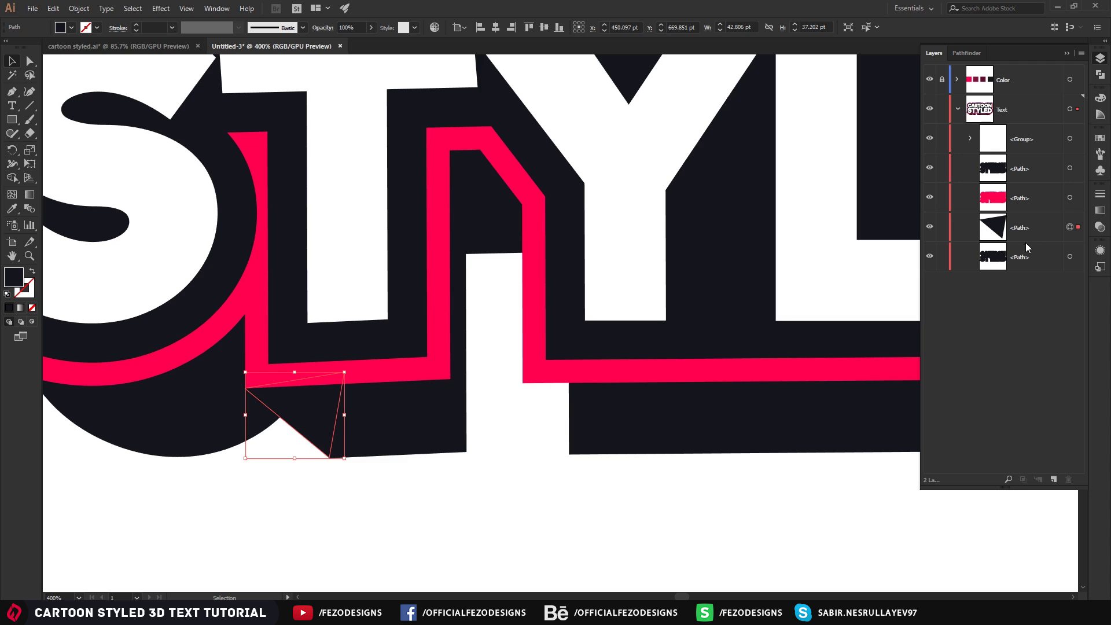
key("ctrl+z")
key("ctrl+shift+z")
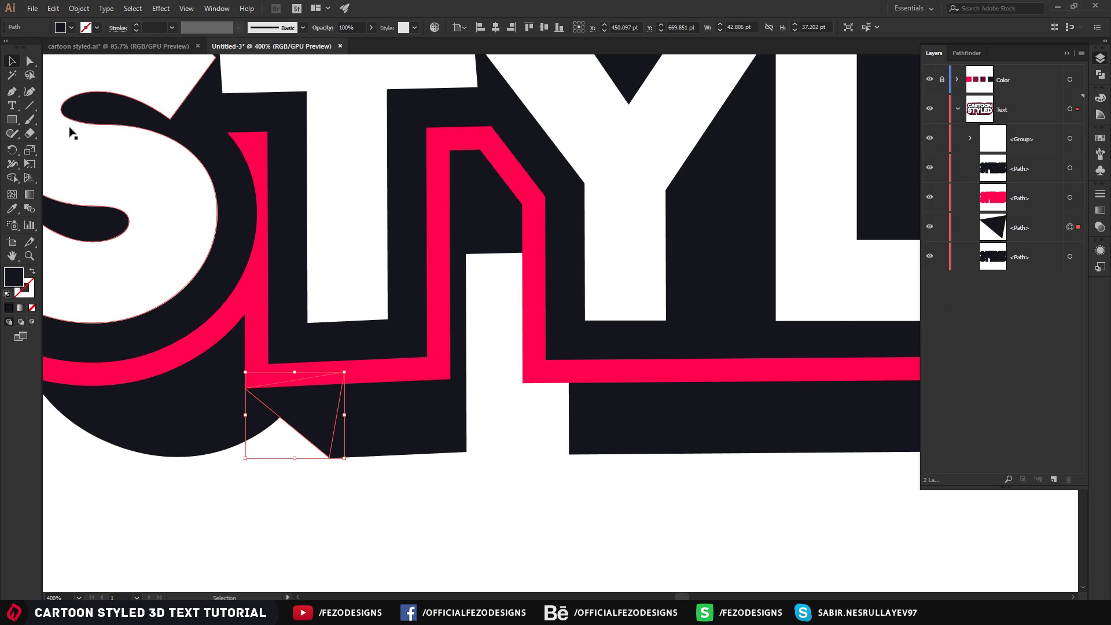
left_click(326, 509)
Step: Draw a navy triangle joining the pink outline's corner below the Y to the lower navy shape, and place it beneath the pink outline
key("p")
left_click(523, 383)
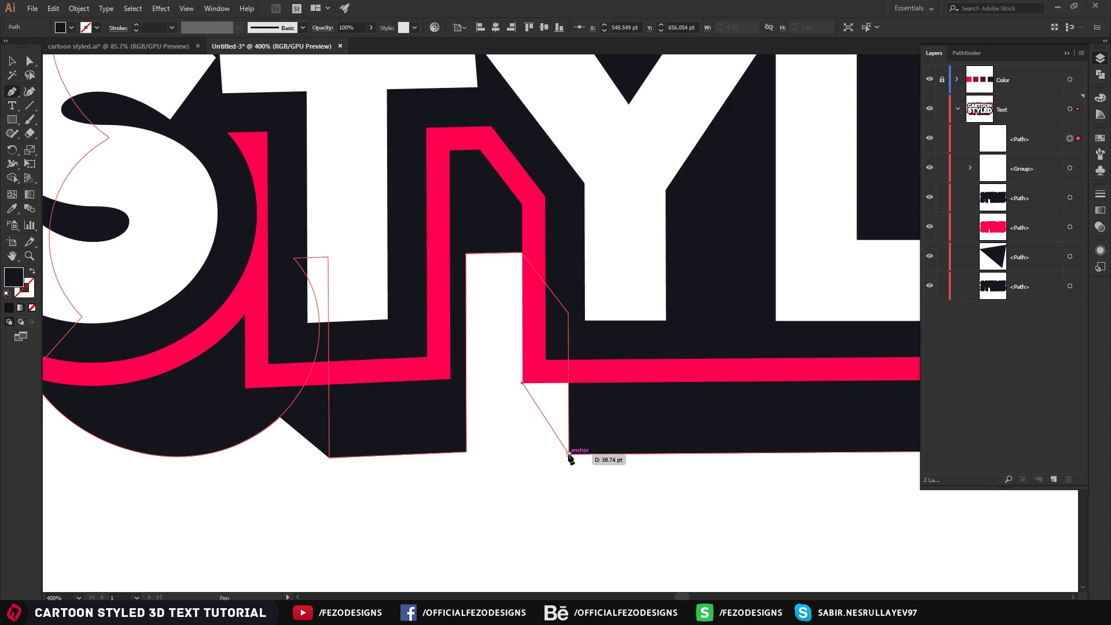
left_click(569, 454)
left_click(597, 377)
left_click(523, 383)
left_click(11, 61)
key("ctrl+bracketleft")
key("ctrl+bracketleft")
key("ctrl+bracketleft")
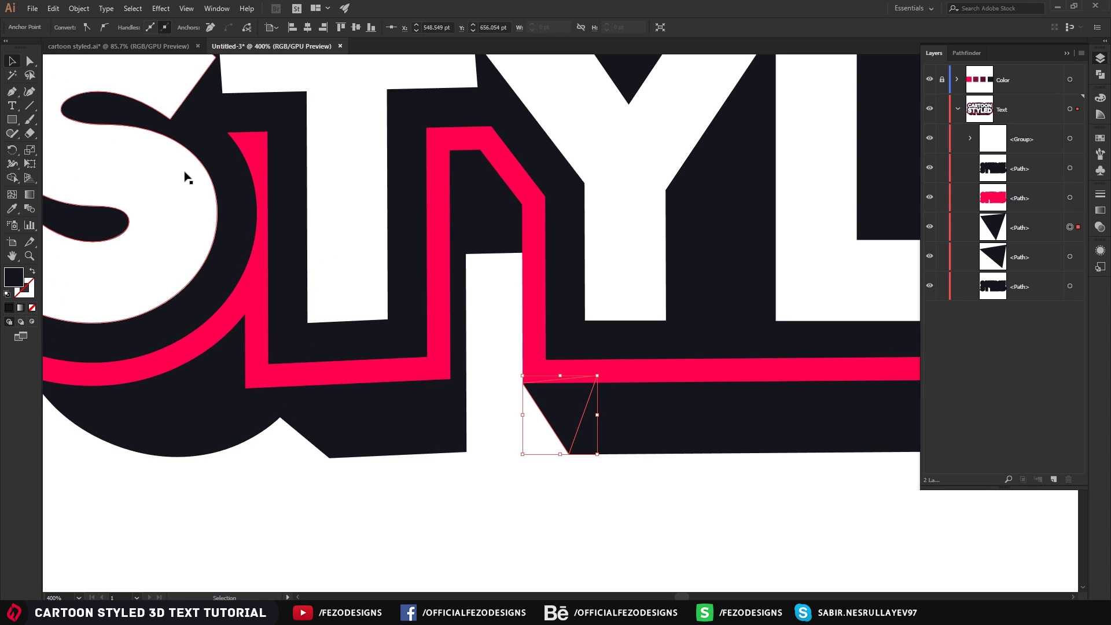
key("ctrl+minus")
key("ctrl+minus")
left_click(694, 528)
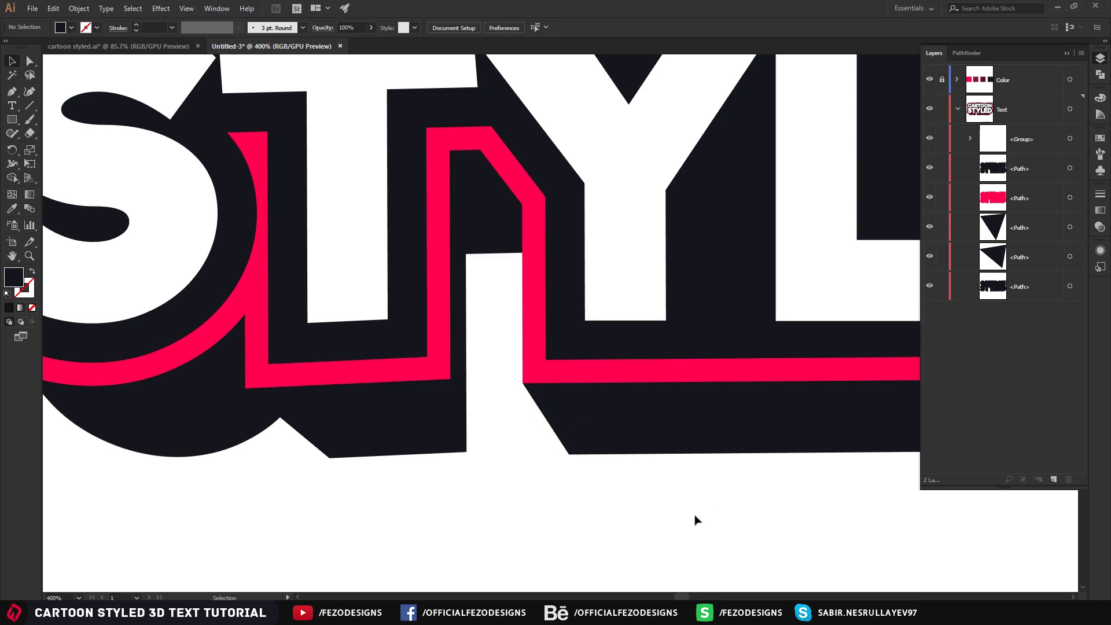
Step: Fill the gap below the S with a navy triangle from the pink outline's edge to the lower curve, stacked beneath the pink outline
scroll(254, 460, "up", 2)
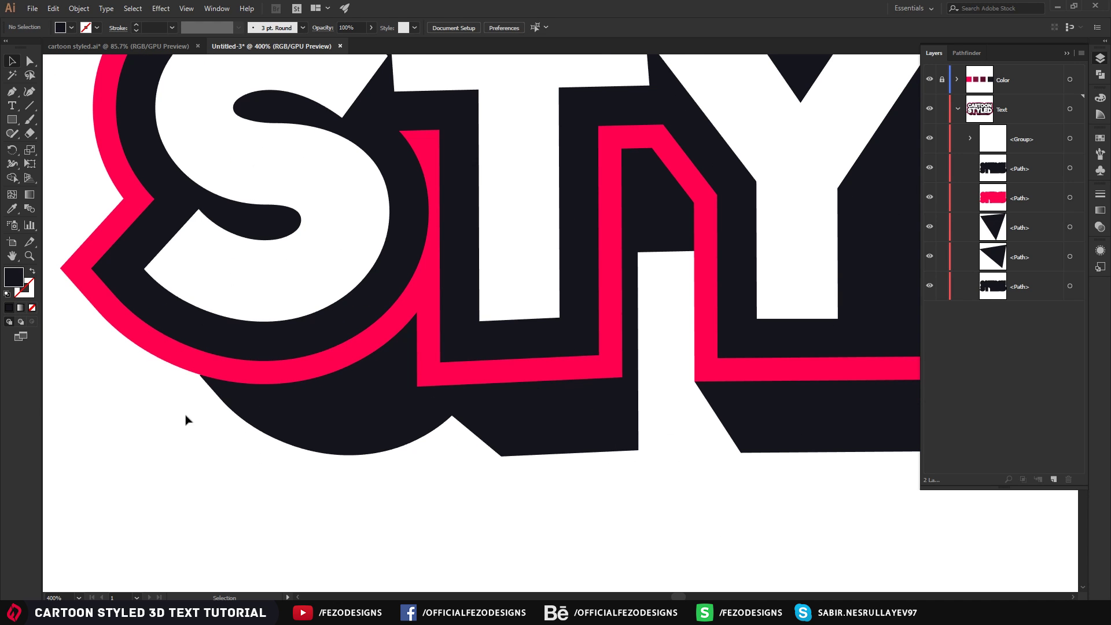
key("p")
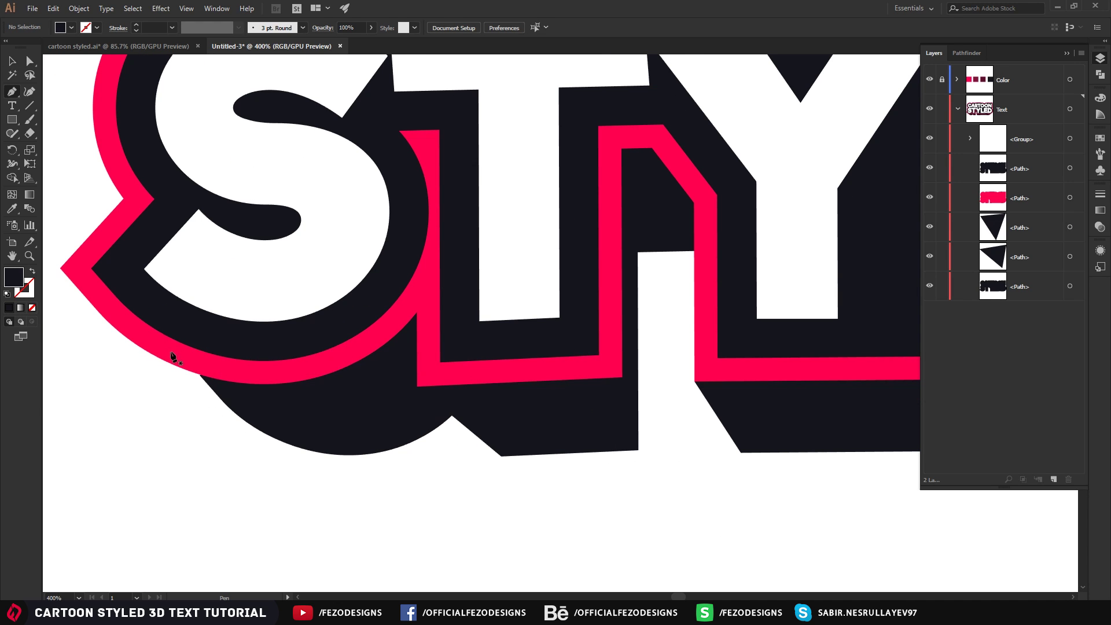
left_click(108, 321)
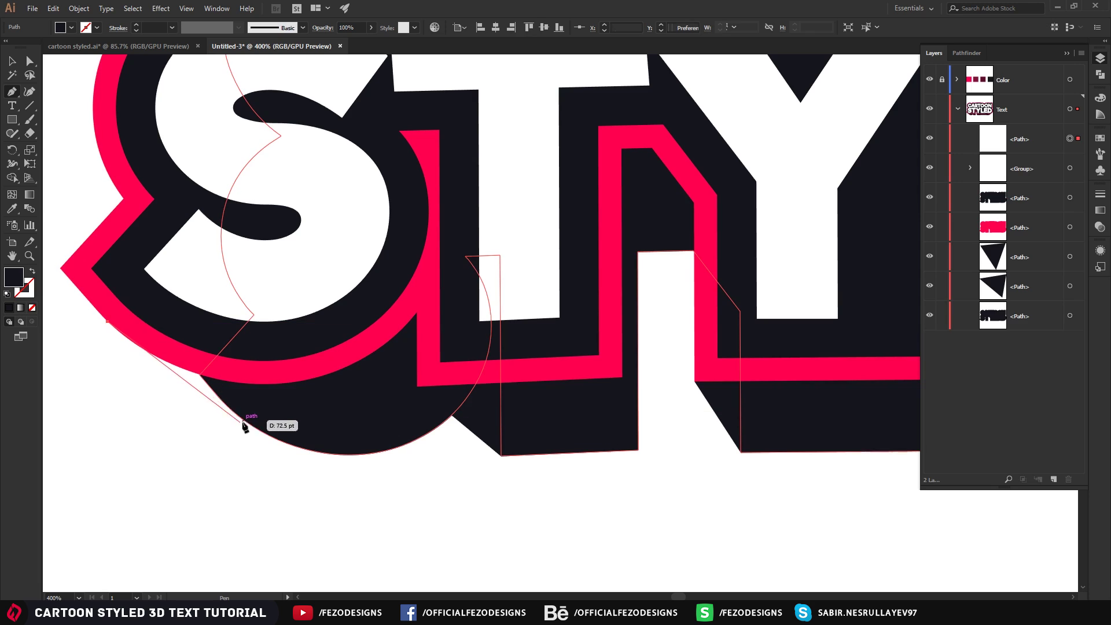
left_click(247, 423)
left_click(294, 344)
left_click(107, 321)
left_click(11, 61)
key("ctrl+bracketleft")
key("ctrl+bracketleft")
key("ctrl+bracketleft")
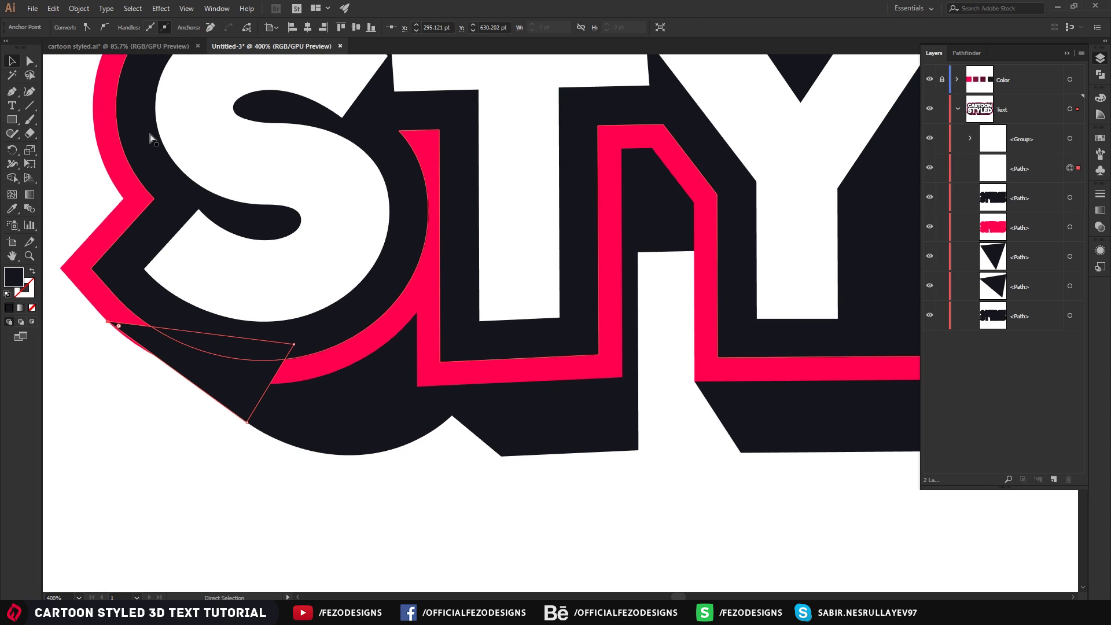
key("ctrl+minus")
key("ctrl+minus")
left_click(530, 565)
Step: Fill the gap below the D with a navy triangle from the pink outline's edge to the lower curve, stacked beneath the pink outline
key("ctrl+0")
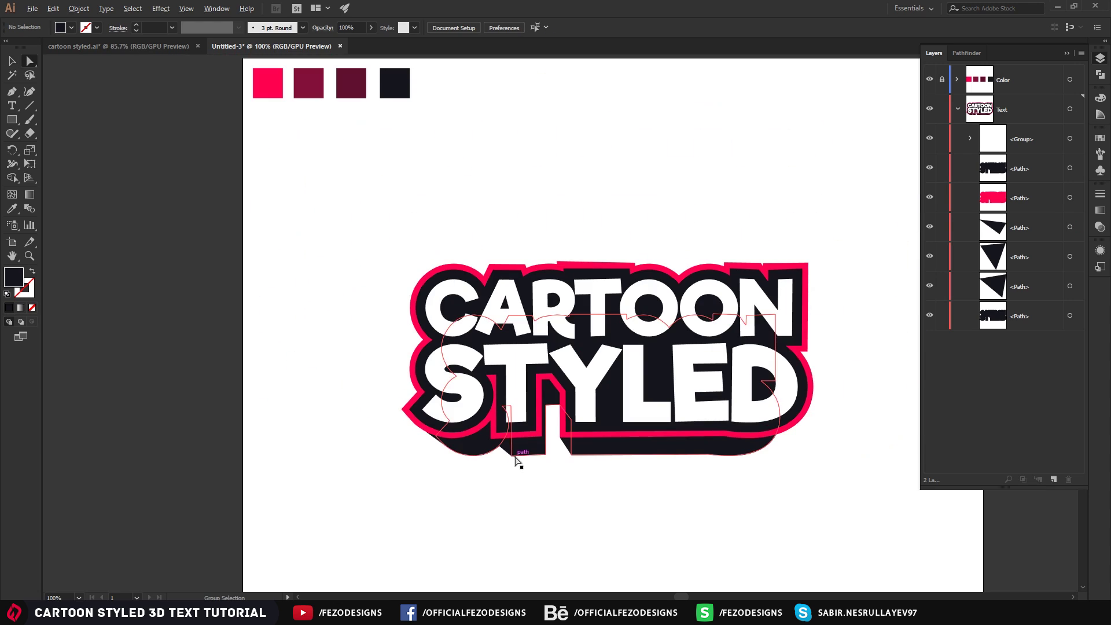
scroll(536, 394, "up", 3)
key("p")
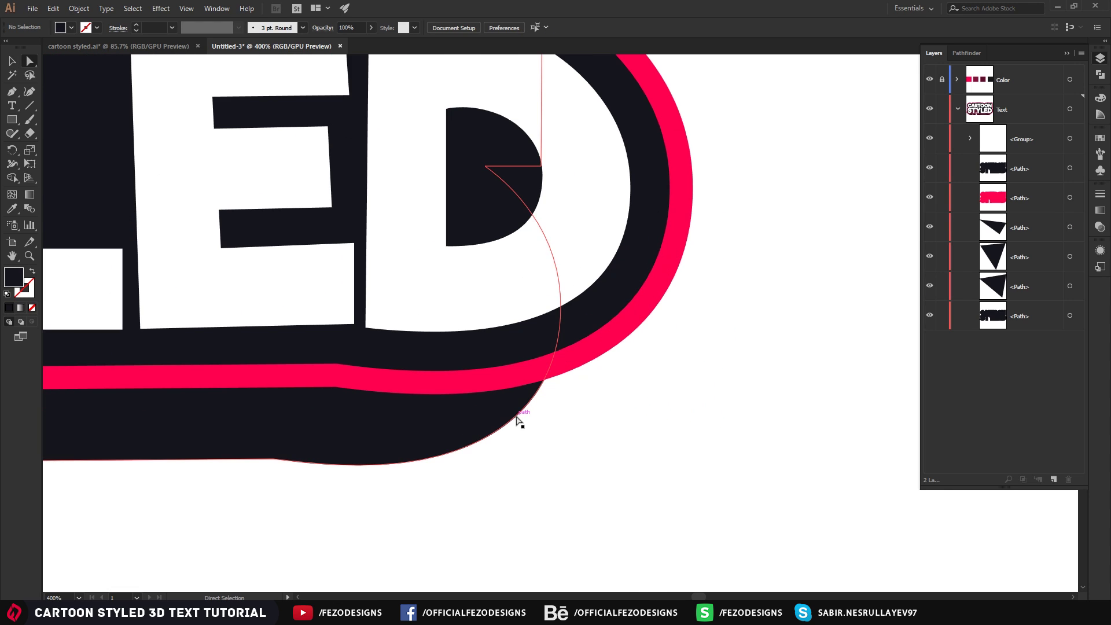
left_click_drag(622, 341, 493, 436)
left_click(494, 434)
left_click(487, 354)
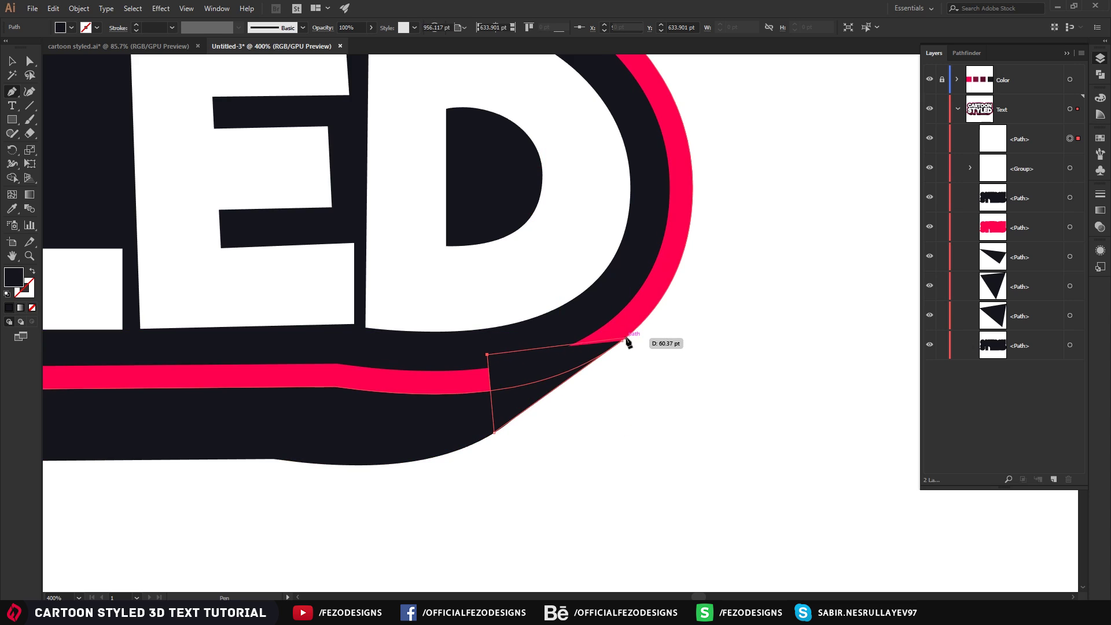
left_click(623, 341)
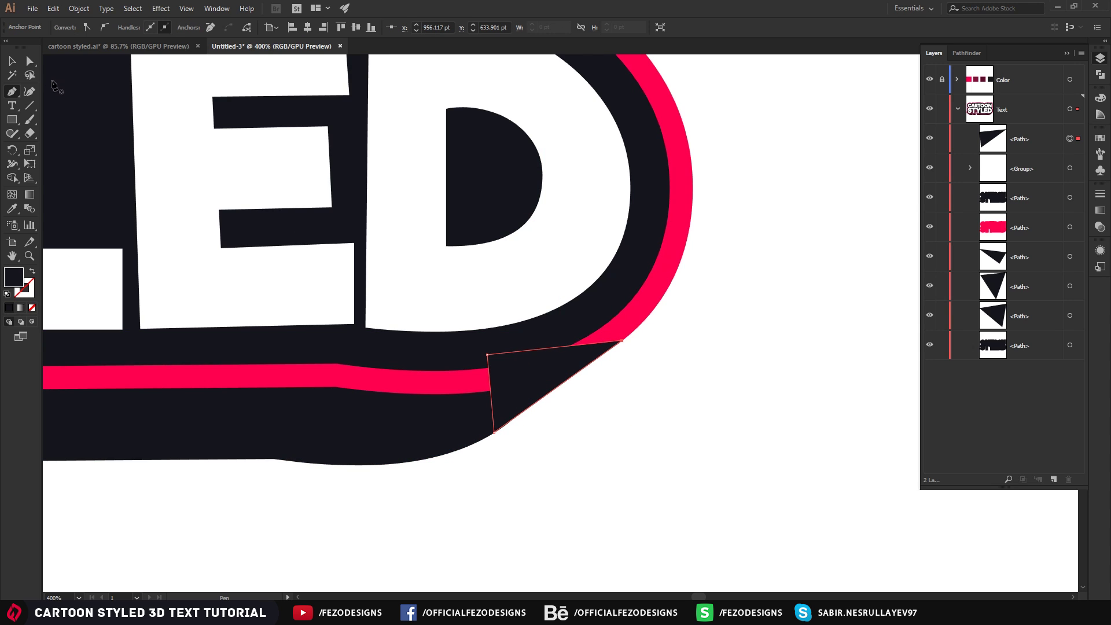
left_click(12, 63)
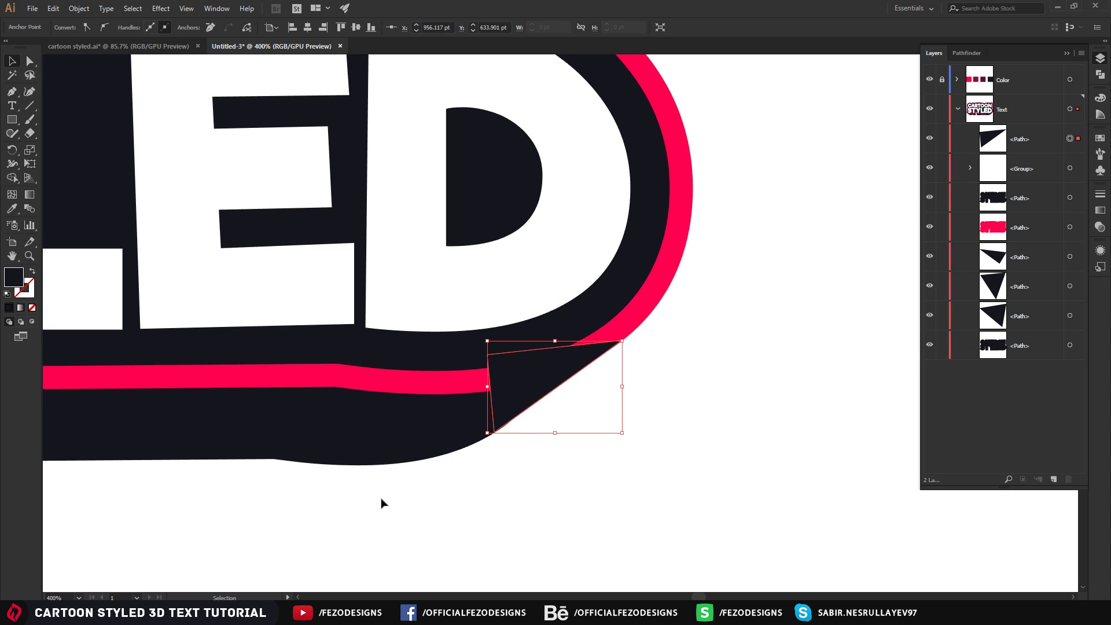
key("ctrl+bracketleft")
key("ctrl+bracketleft")
key("ctrl+bracketleft")
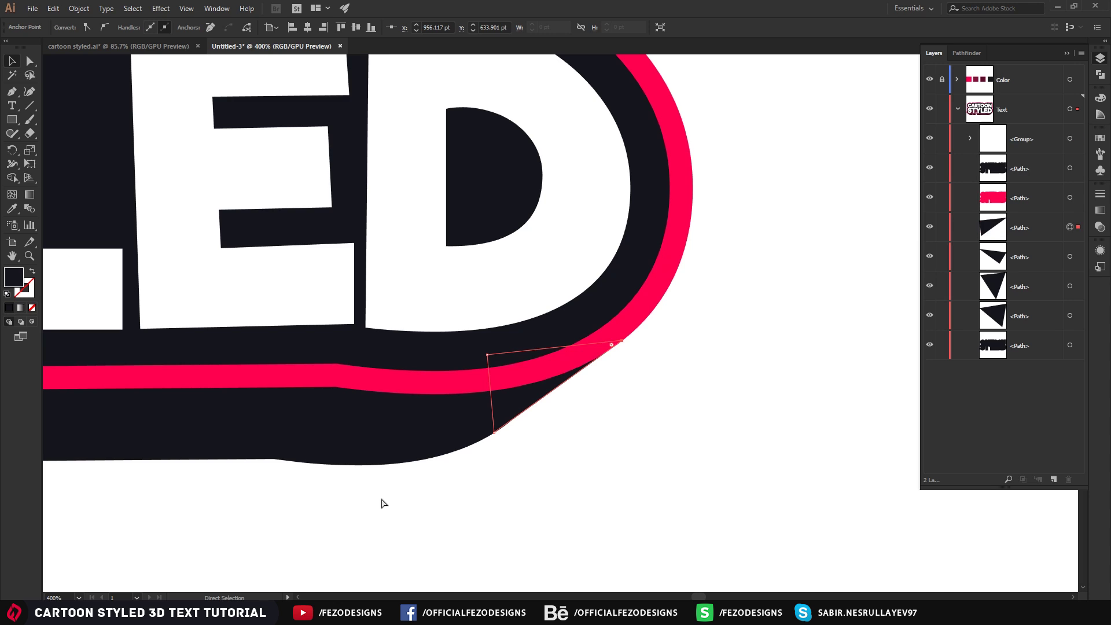
left_click(415, 518)
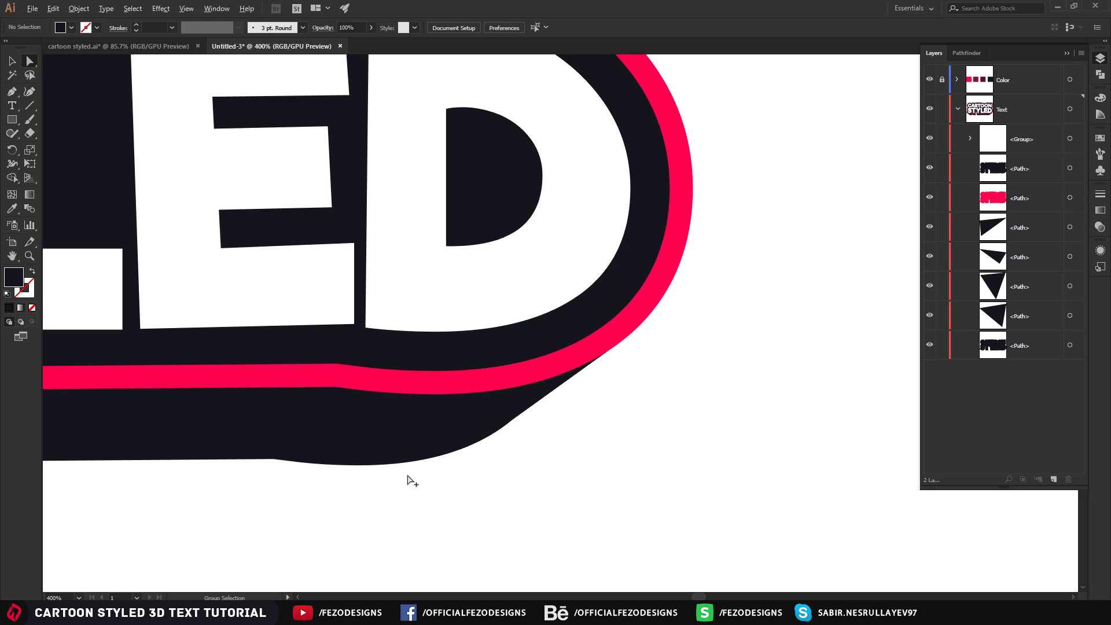
Step: Merge the four navy triangles with the bottommost navy outline using the Pathfinder Merge operation
scroll(412, 481, "down", 4)
left_click_drag(350, 442, 456, 382)
scroll(409, 427, "up", 1)
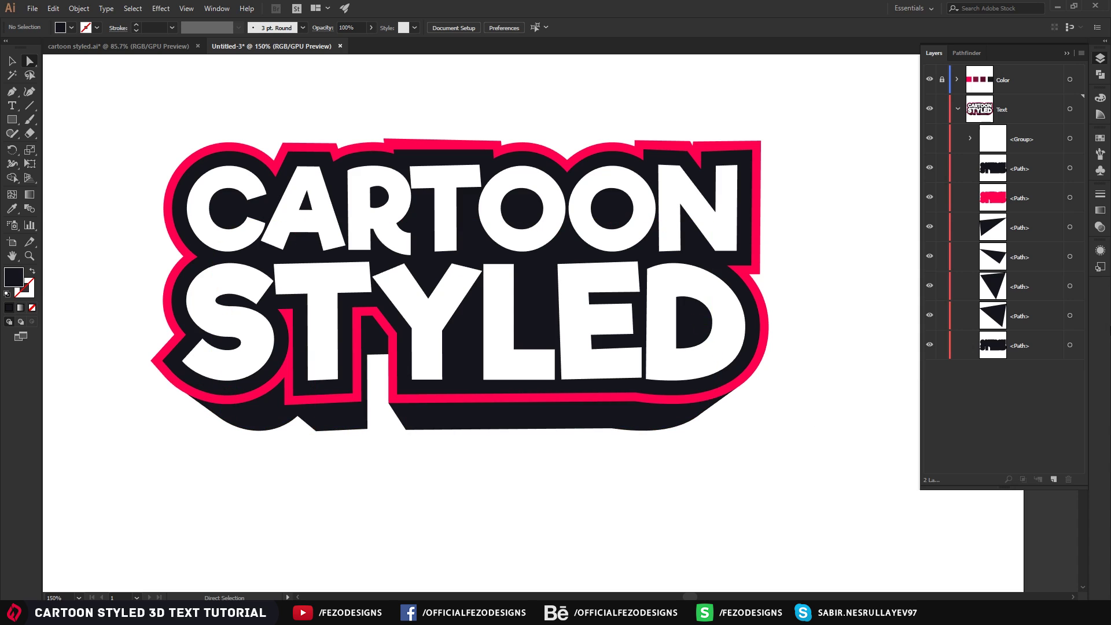
left_click(1069, 315)
left_click(1069, 286, "shift")
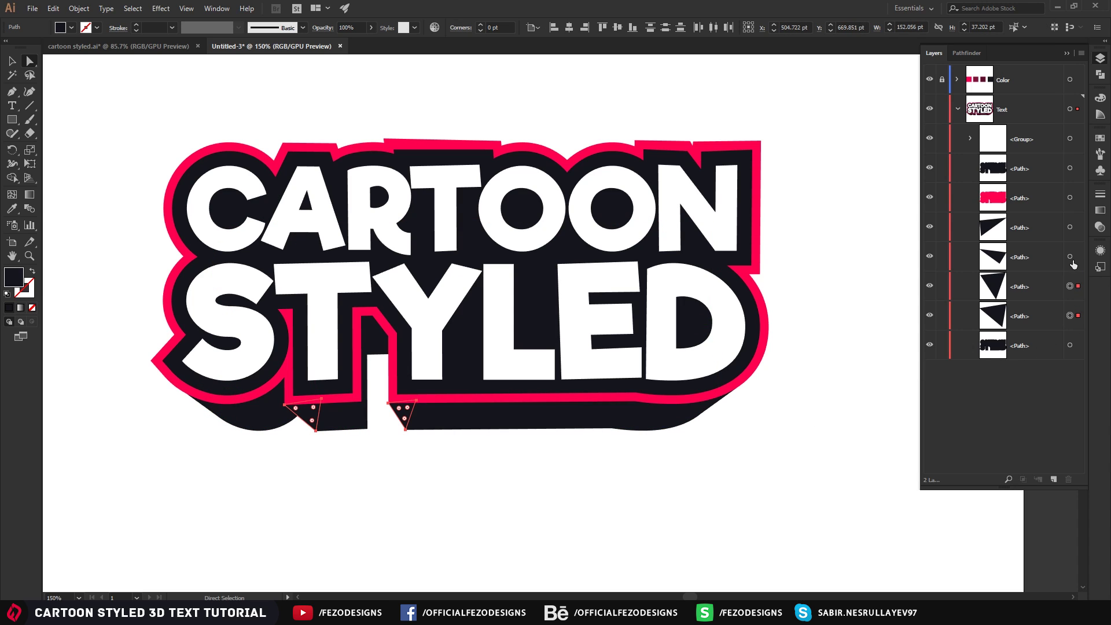
left_click(1070, 258, "shift")
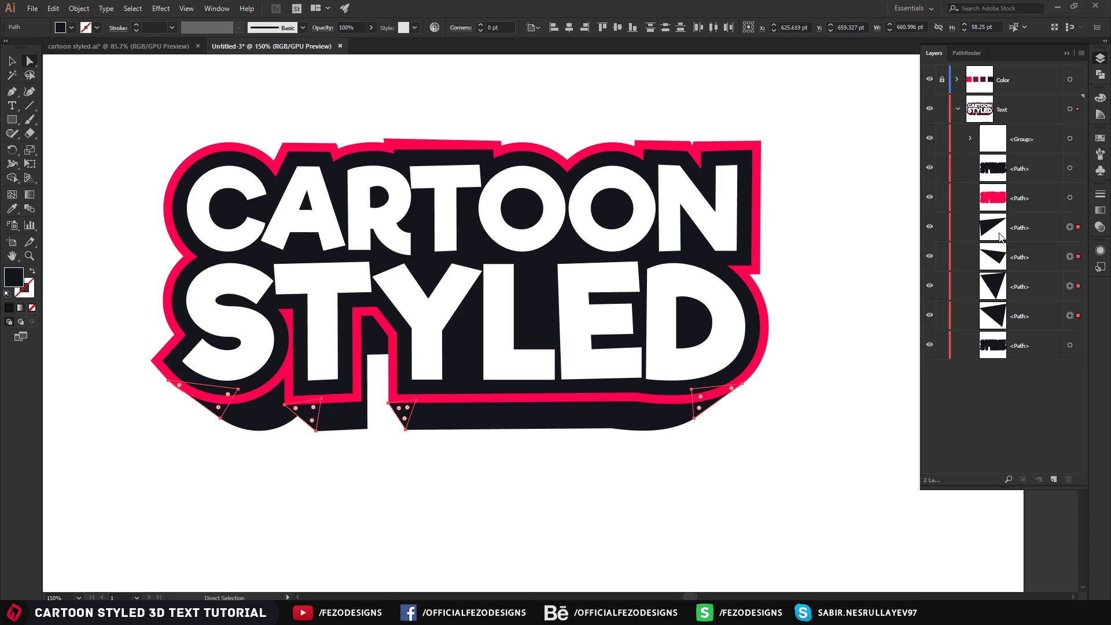
key("v")
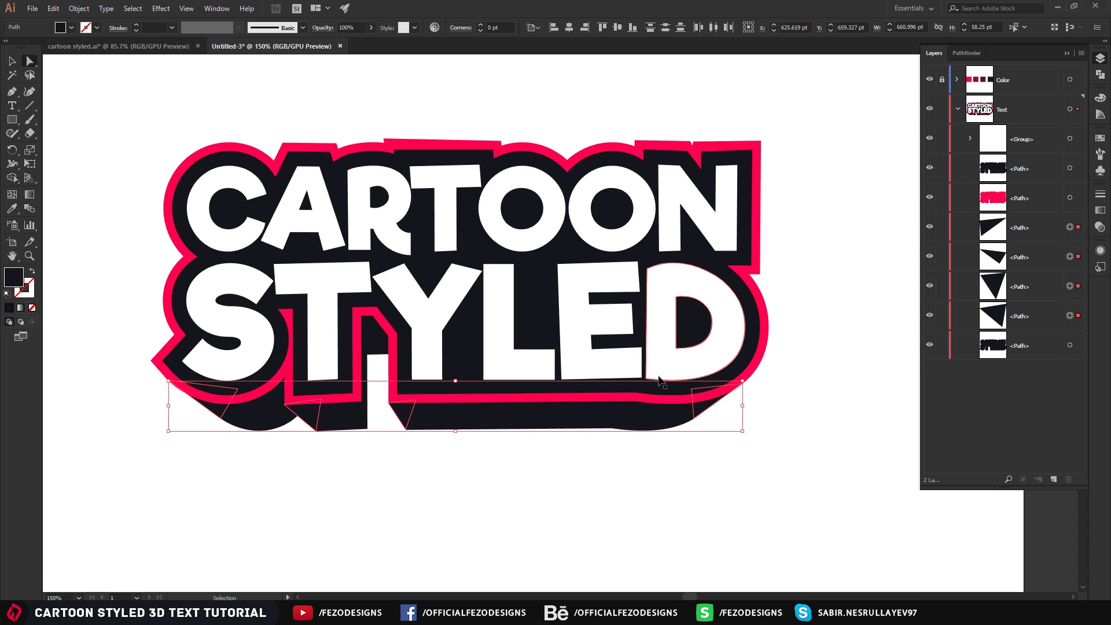
left_click(1070, 345, "shift")
key("a")
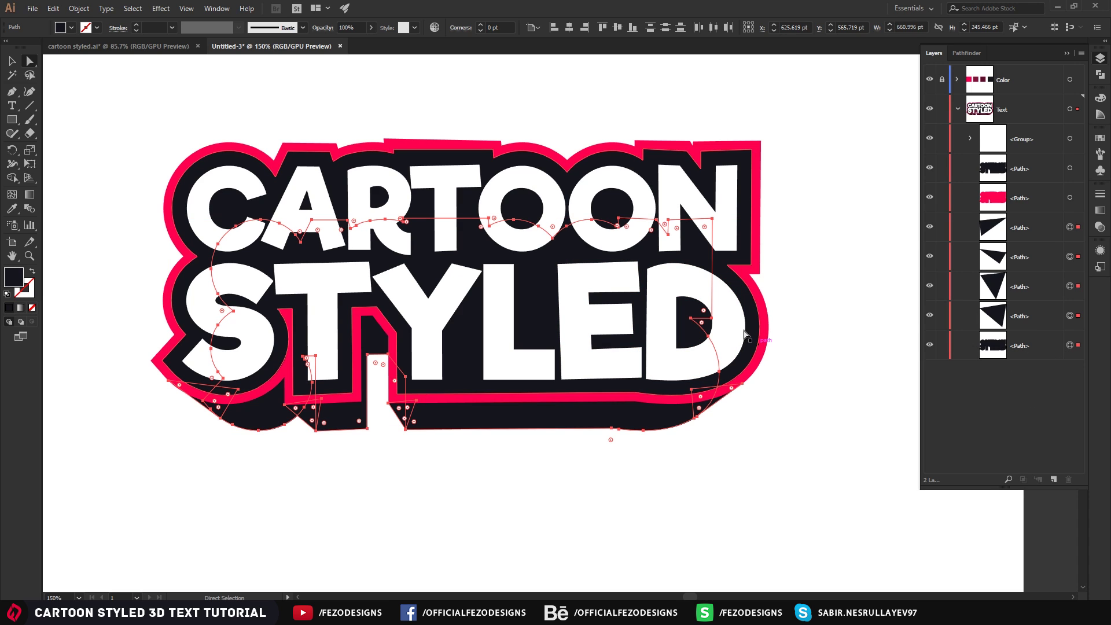
left_click(967, 52)
left_click(1010, 111)
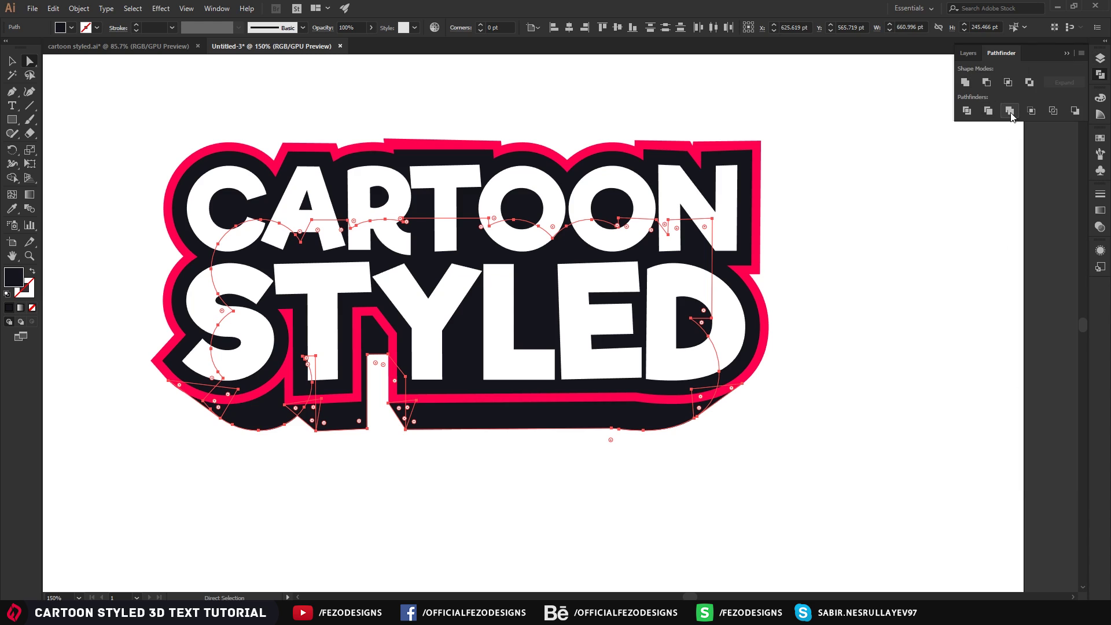
left_click(809, 495)
Step: Recolour the merged extrusion shape with the dark magenta of the second colour swatch using the Eyedropper
left_click(11, 61)
left_click(441, 420)
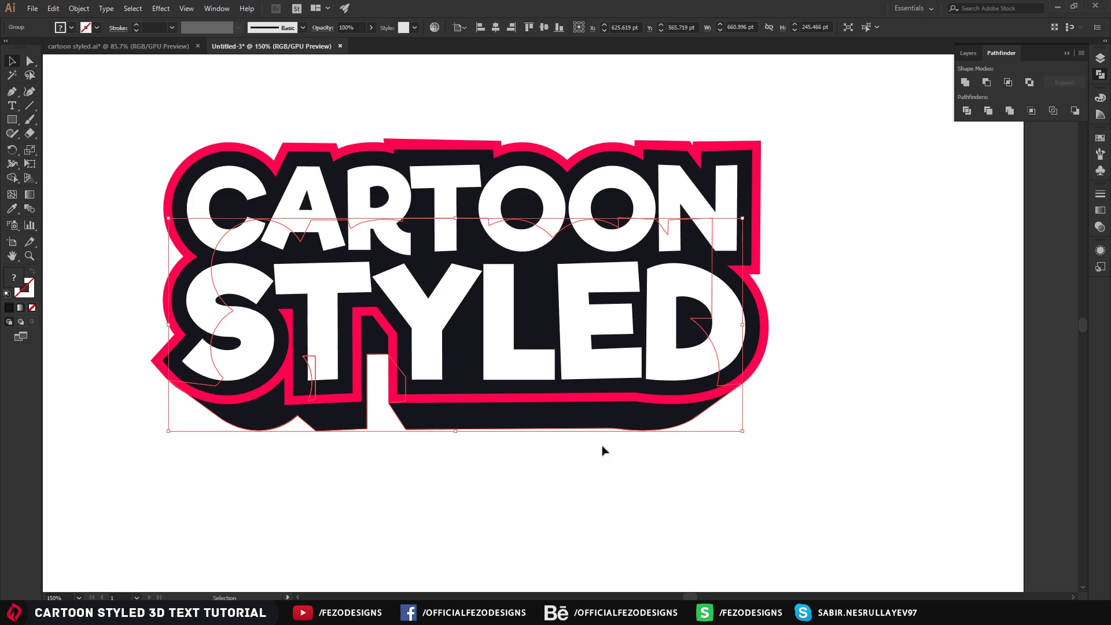
key("ctrl+1")
scroll(463, 289, "up", 2)
key("i")
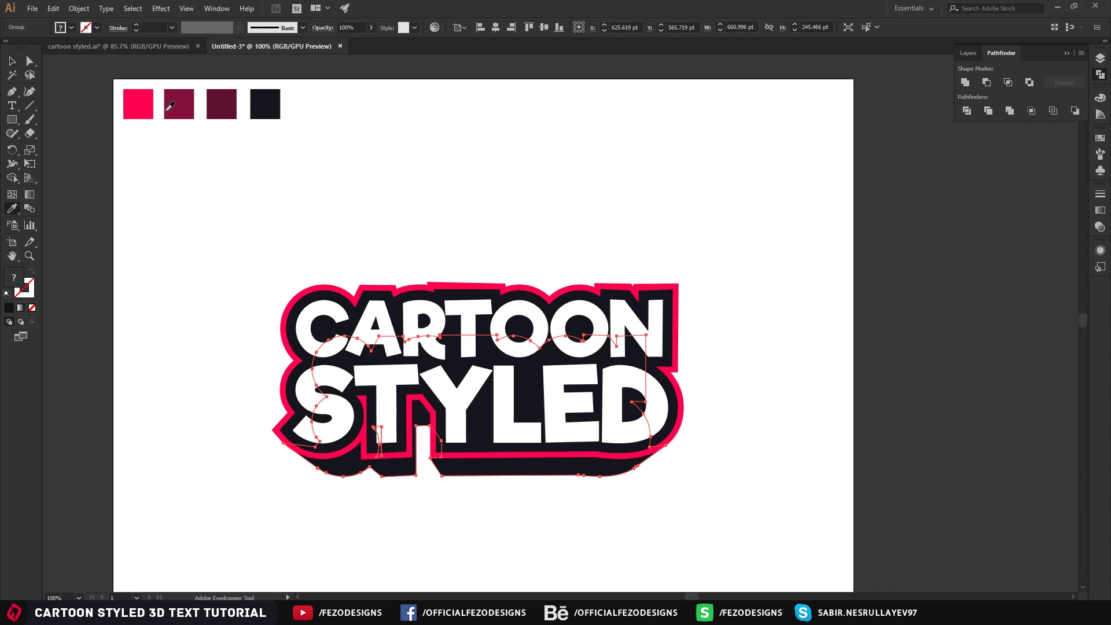
left_click(179, 97)
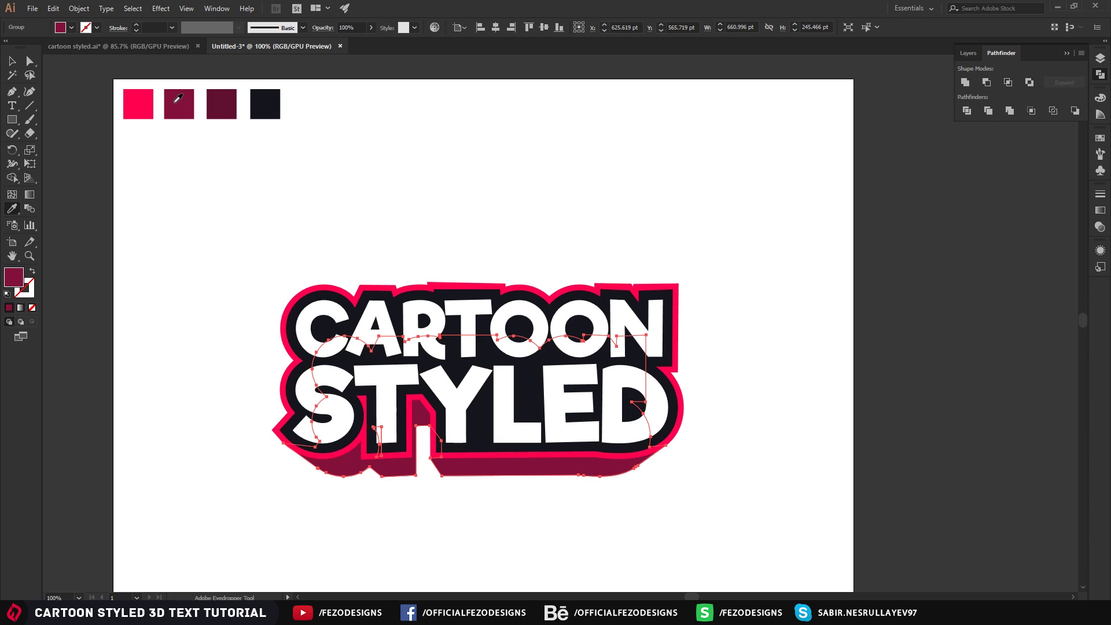
Step: Deselect the extrusion and set the fill colour to the darker maroon of the third colour swatch using the Eyedropper
scroll(322, 280, "down", 3)
scroll(260, 298, "up", 2)
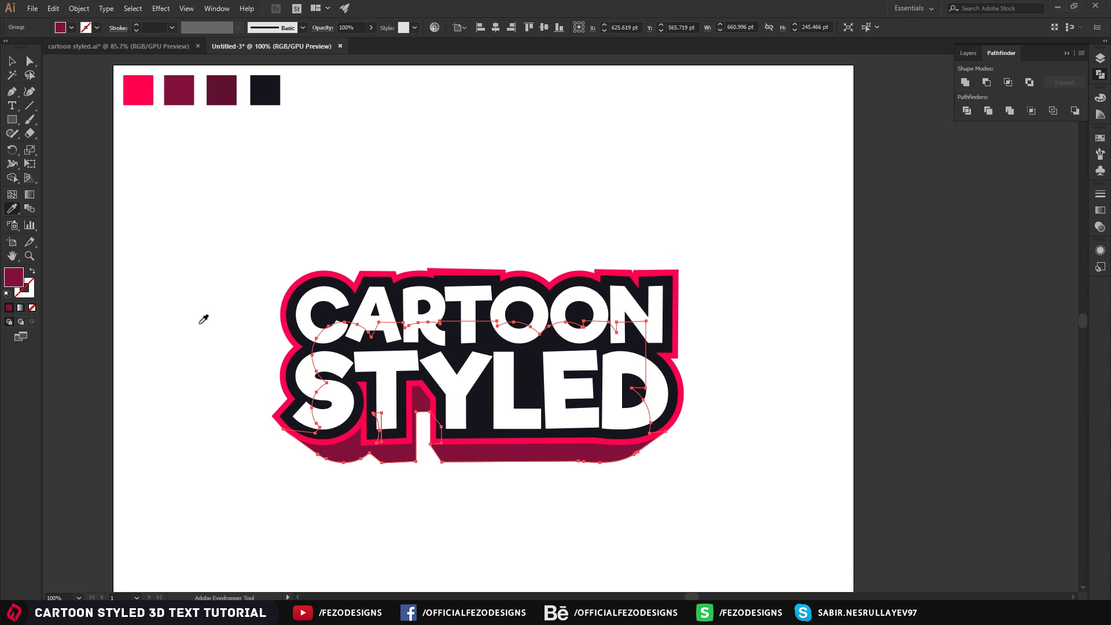
key("a")
left_click(209, 364)
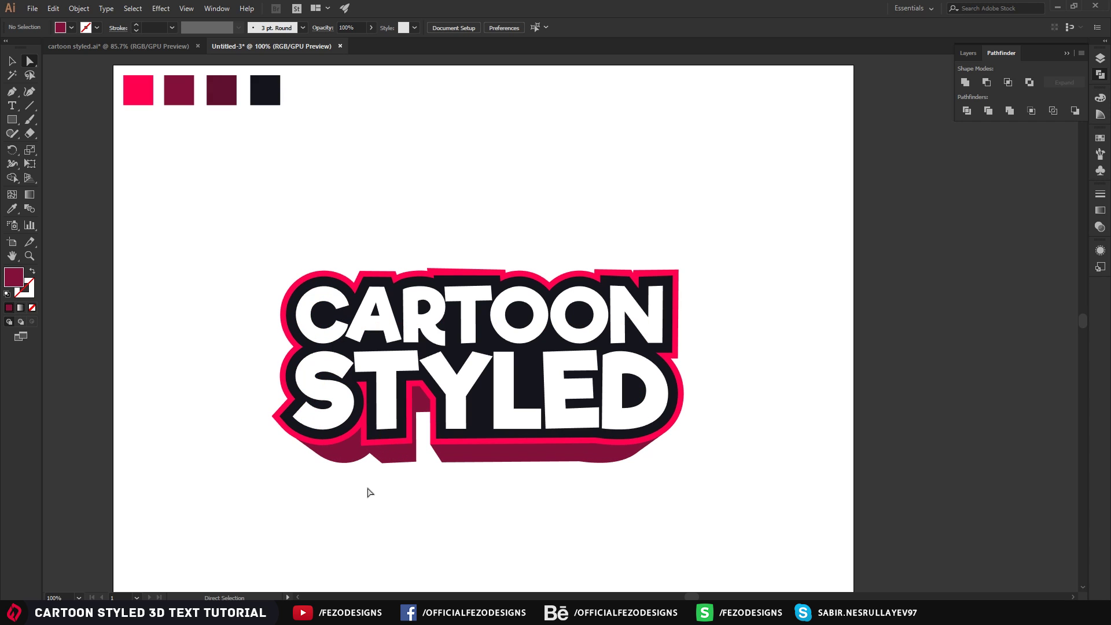
key("p")
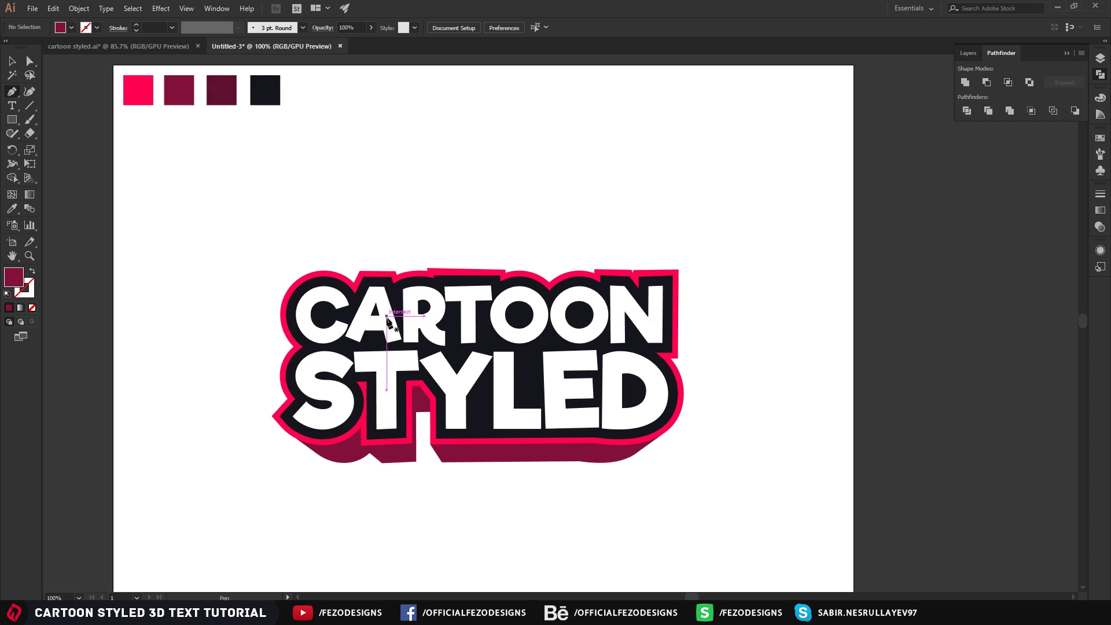
key("i")
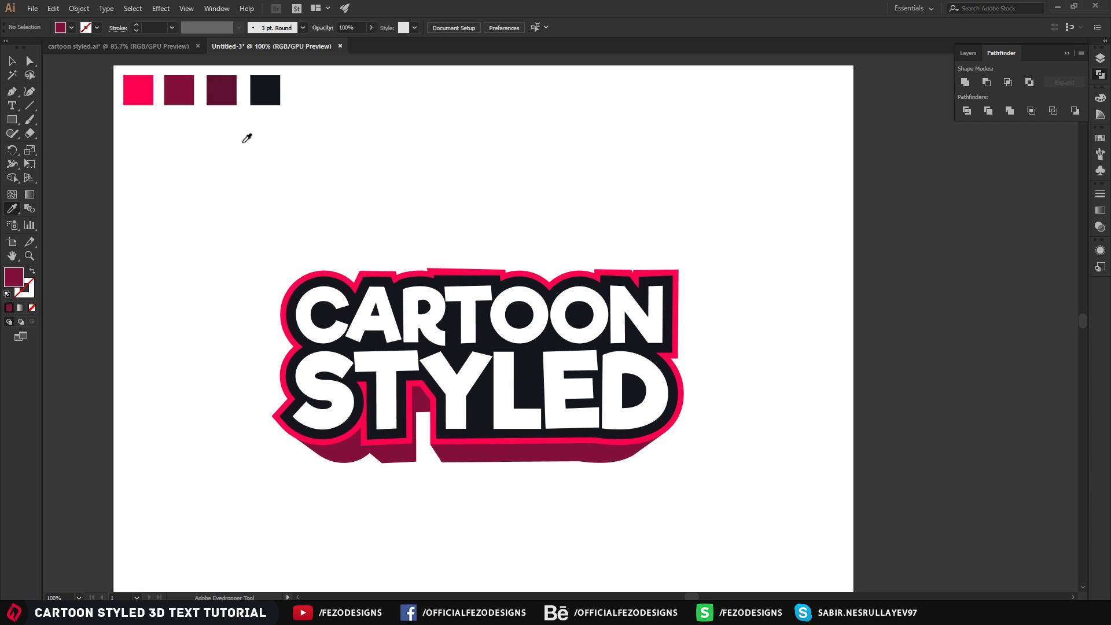
left_click(221, 88)
key("p")
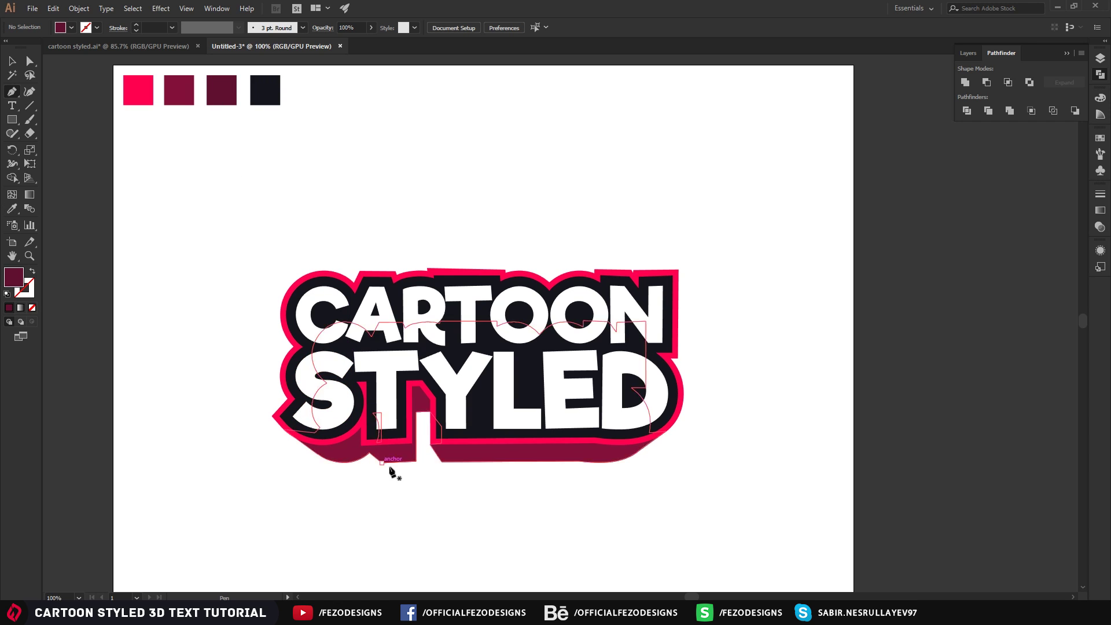
Step: Draw a dark maroon four-sided shadow over the extrusion face under the T with the Pen tool, stacked beneath the pink outline
scroll(380, 478, "up", 2)
scroll(369, 460, "up", 2)
left_click(314, 374)
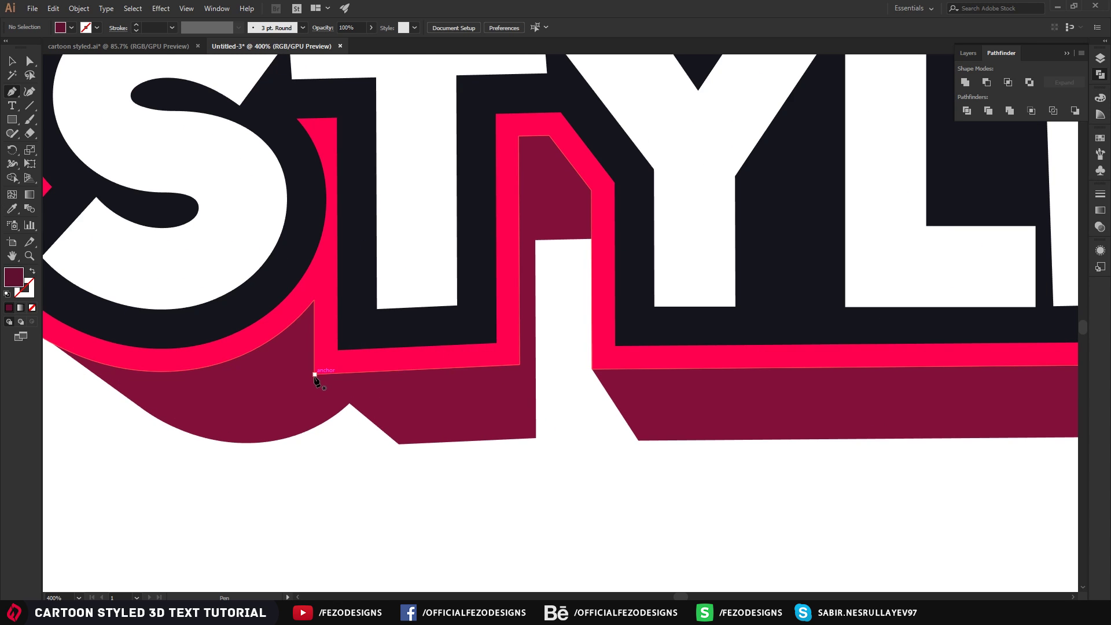
left_click(520, 365)
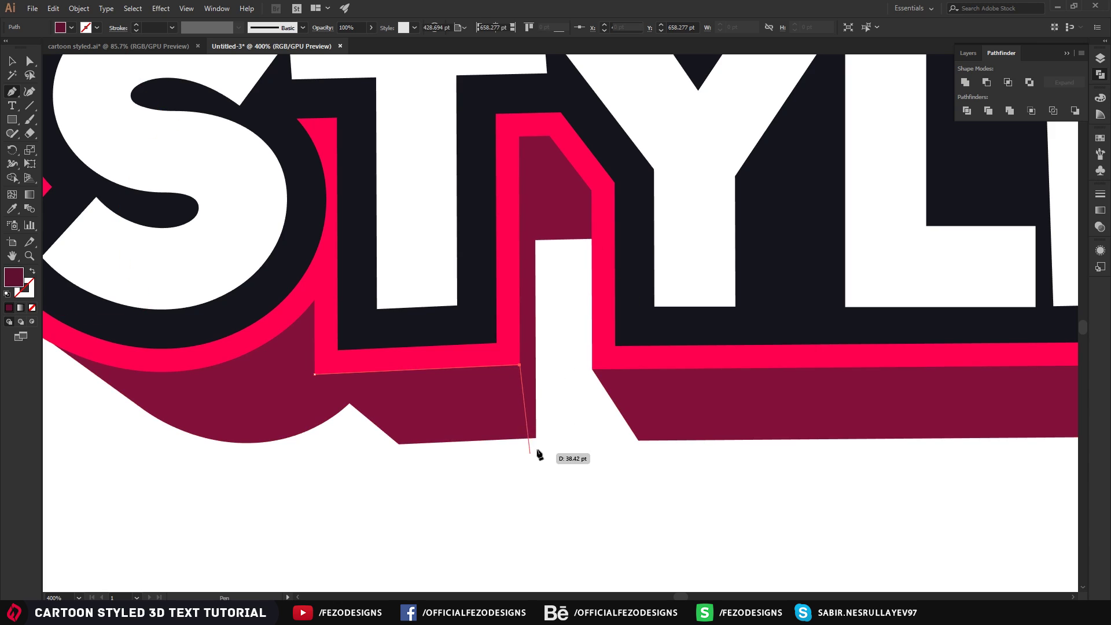
left_click(536, 435)
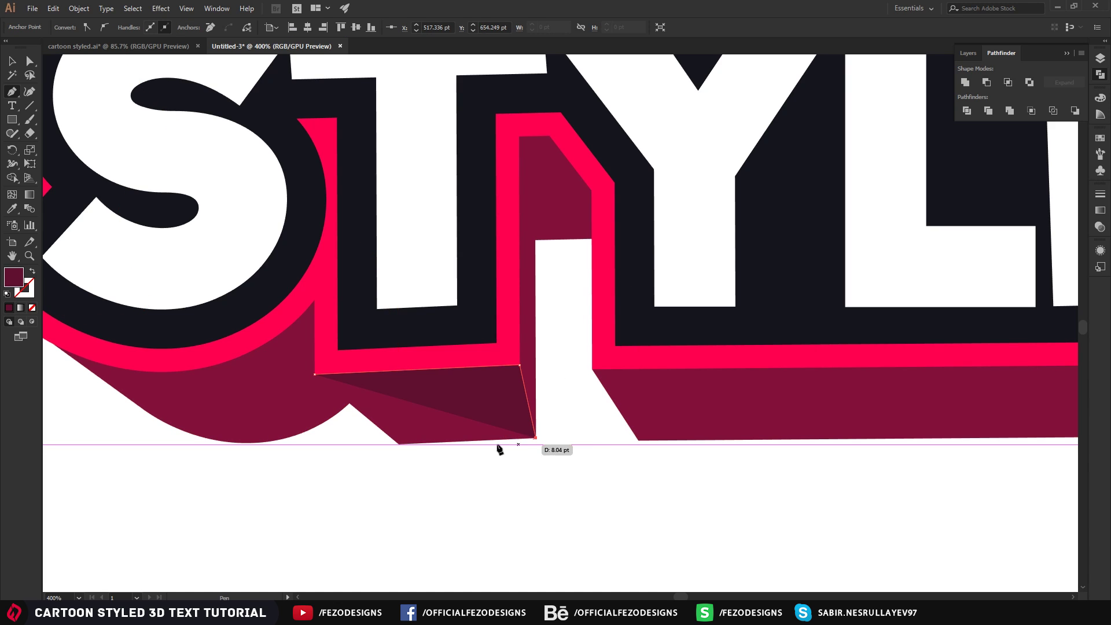
left_click(399, 445)
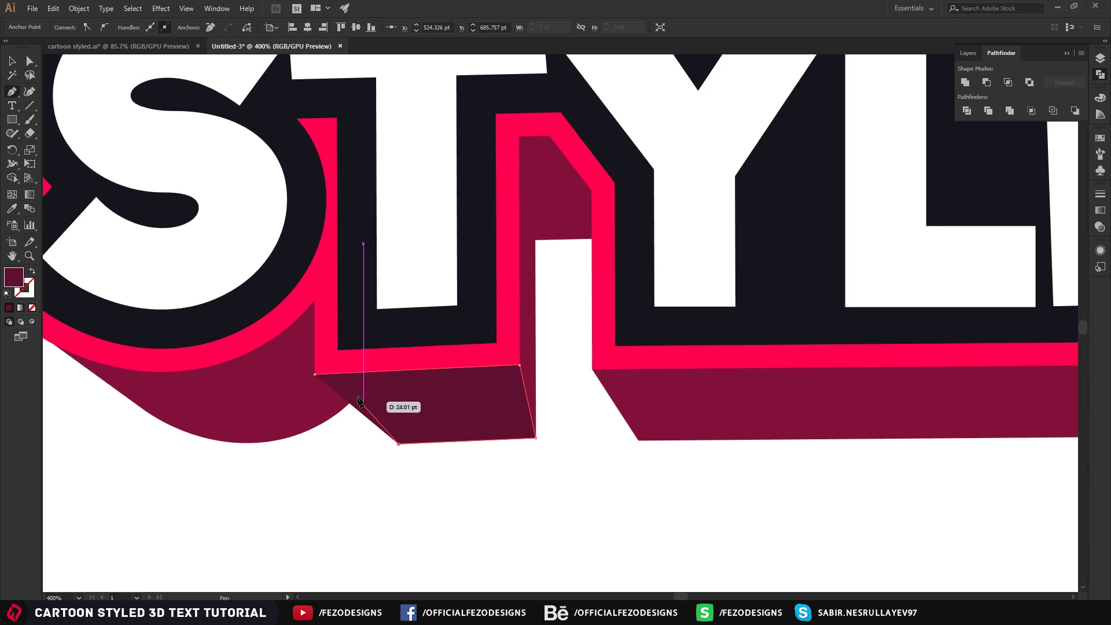
left_click(313, 375)
left_click(403, 499, "ctrl")
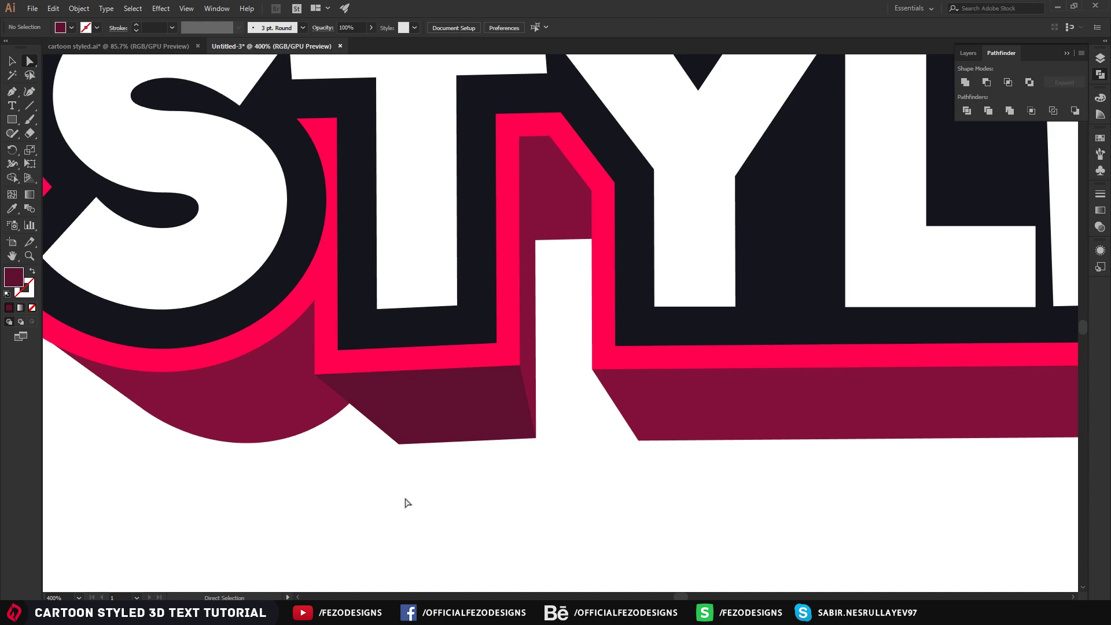
left_click(1101, 59)
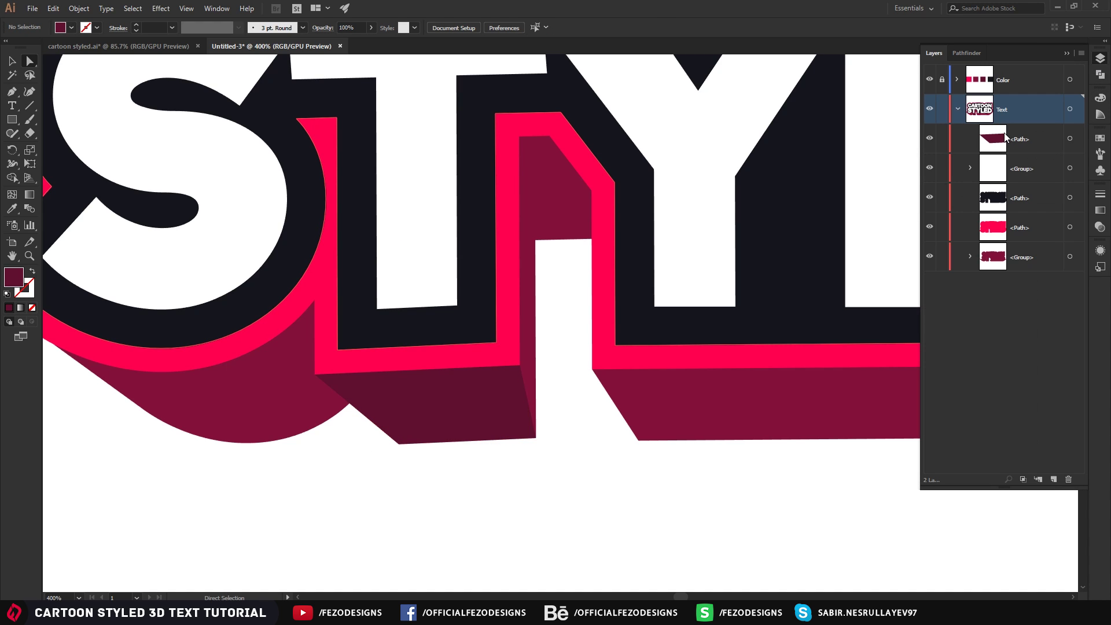
left_click_drag(1024, 143, 1026, 243)
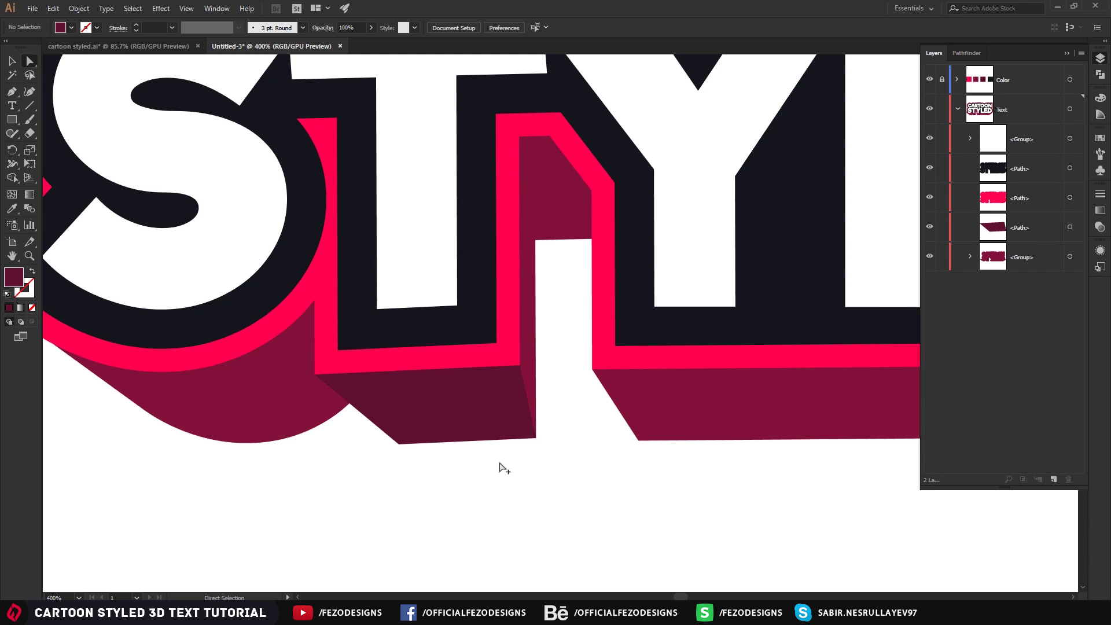
Step: Draw a dark maroon shadow over the upper extrusion face in the gap between the T and Y, stacked beneath the pink outline
scroll(496, 474, "down", 10)
scroll(504, 457, "up", 8)
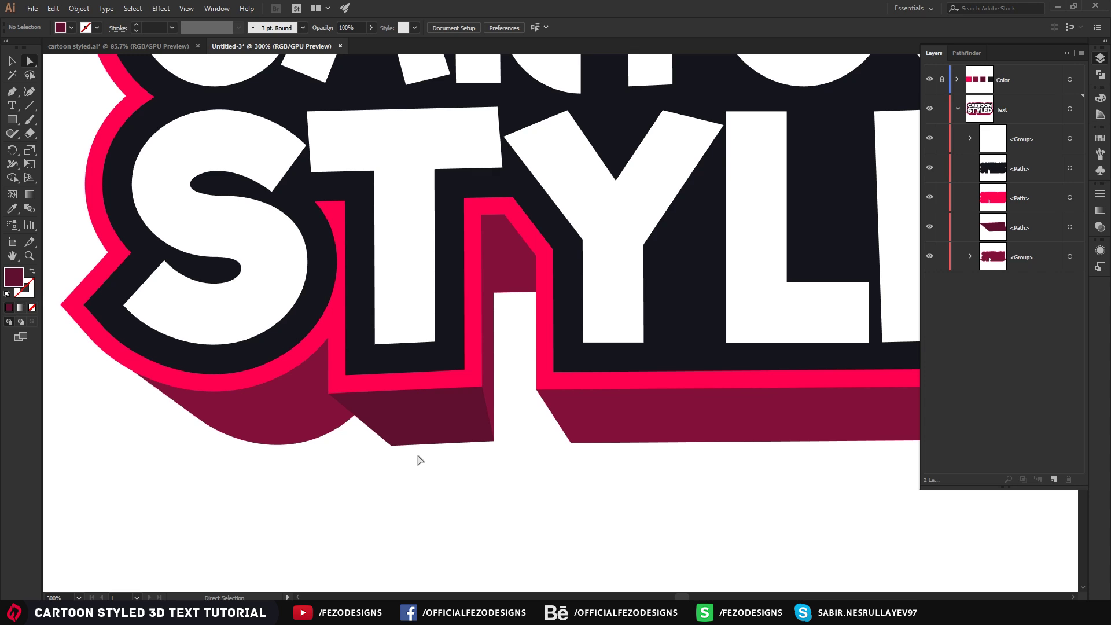
key("p")
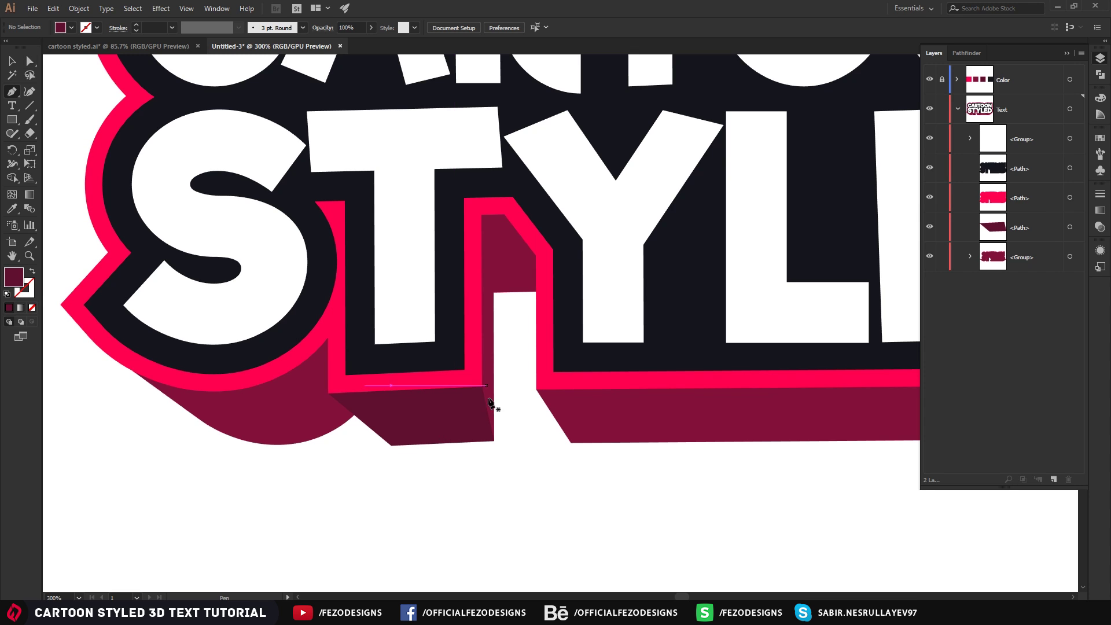
left_click(494, 293)
left_click(481, 214)
left_click(504, 215)
left_click(535, 255)
left_click(535, 291)
left_click(496, 293)
key("a")
left_click(508, 426)
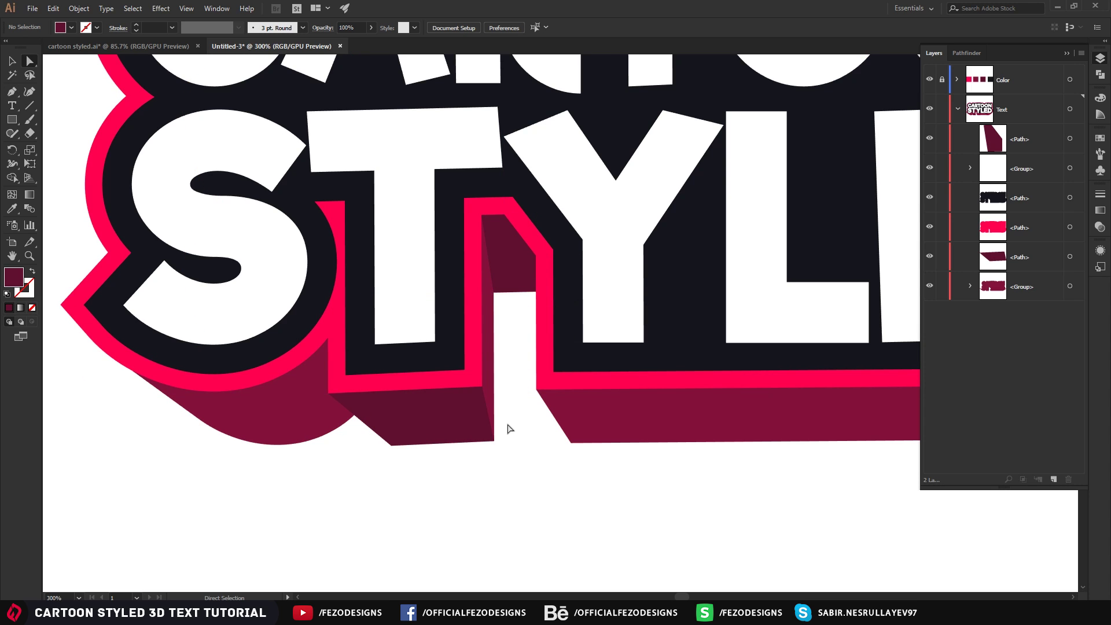
left_click_drag(1036, 144, 1029, 255)
Step: Draw a dark maroon shadow along the extrusion from the Y to the start of the D, with a slightly curved end edge, beneath the pink outline
key("p")
left_click(537, 389)
left_click(571, 443)
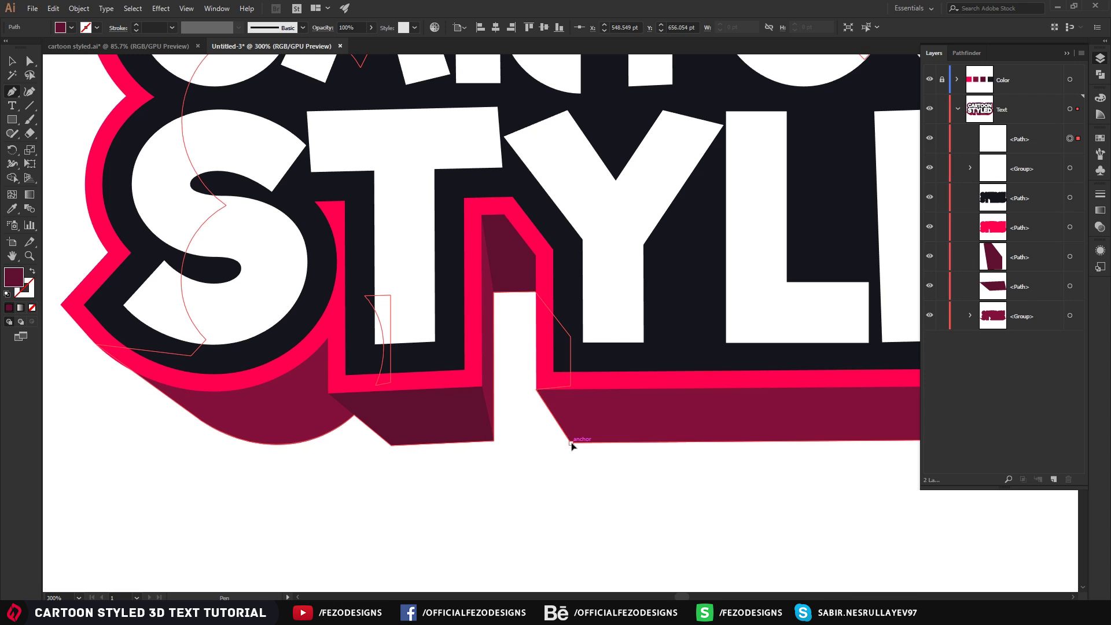
scroll(581, 472, "right", 5)
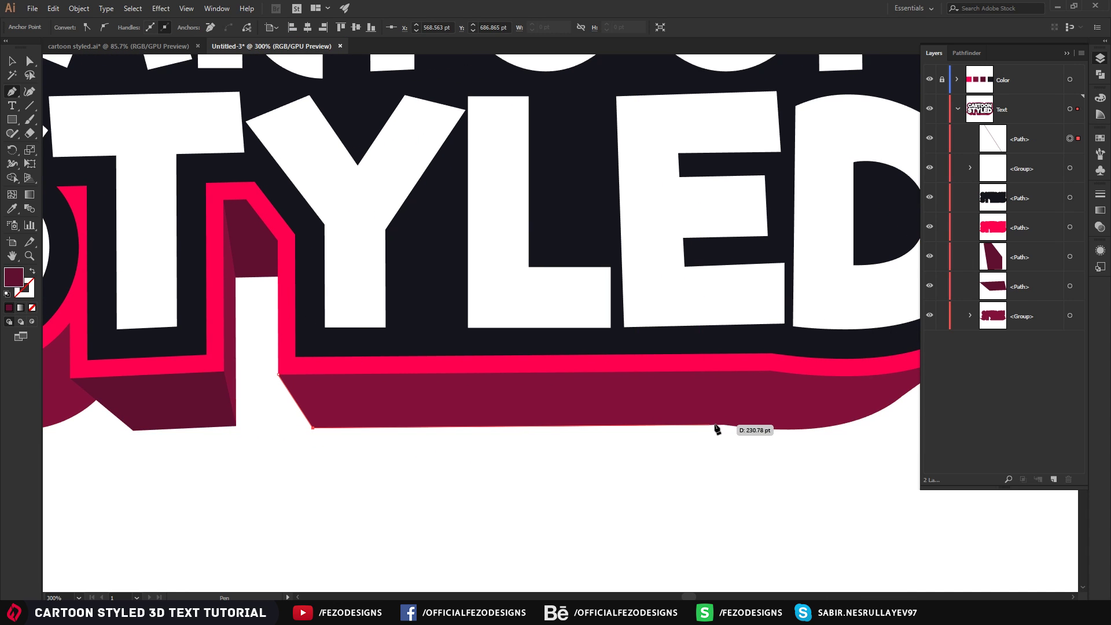
left_click(724, 426)
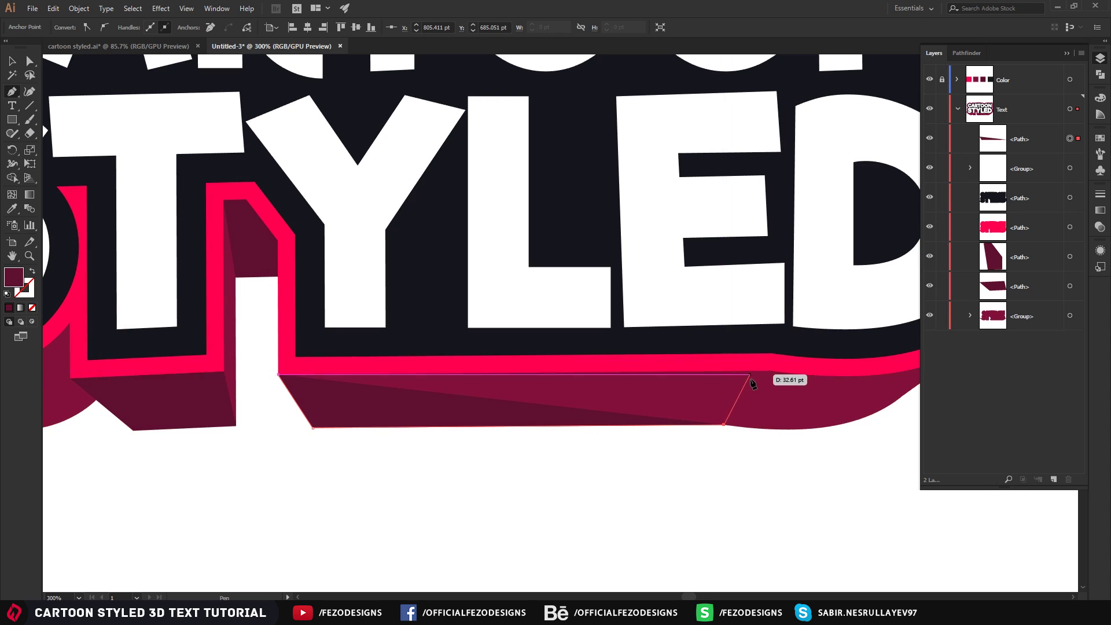
left_click(770, 371)
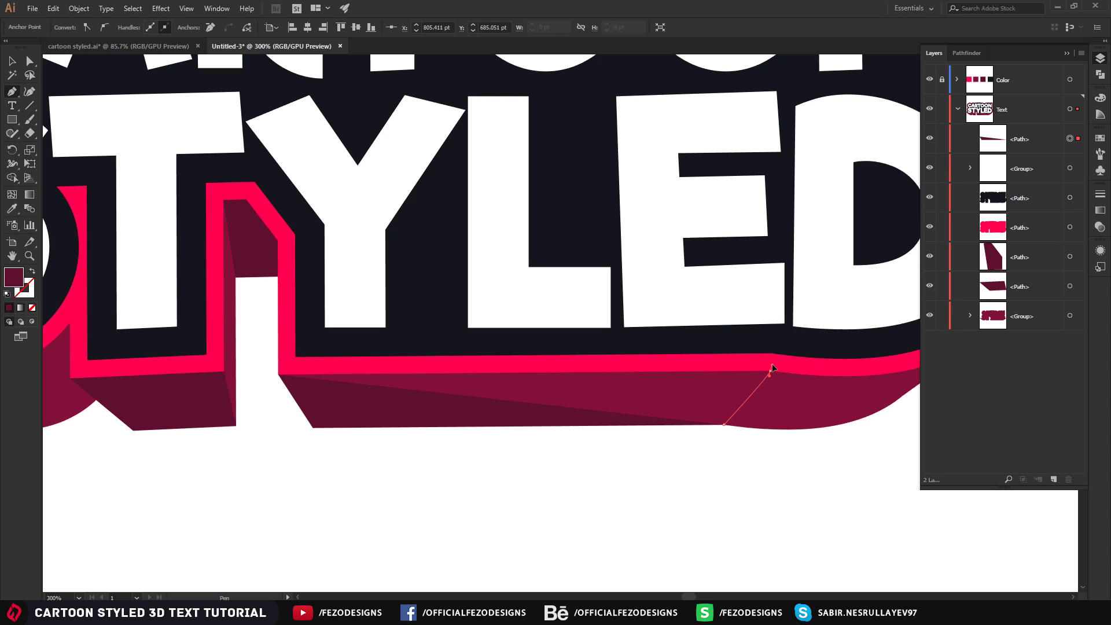
left_click_drag(774, 362, 791, 342)
left_click(770, 371)
left_click(278, 375)
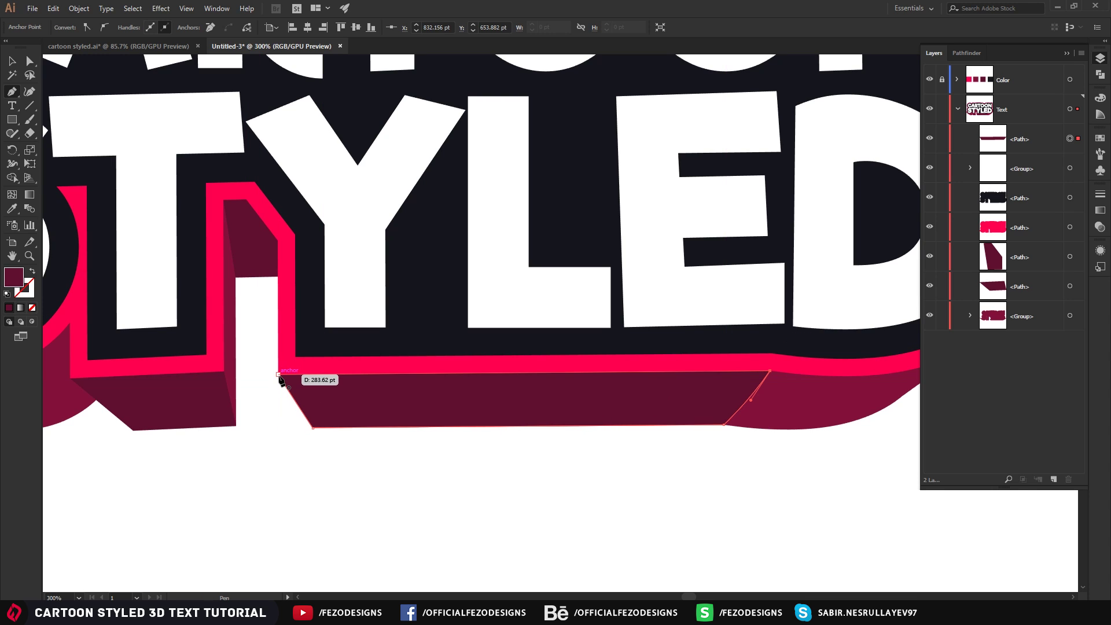
left_click_drag(1037, 140, 1020, 267)
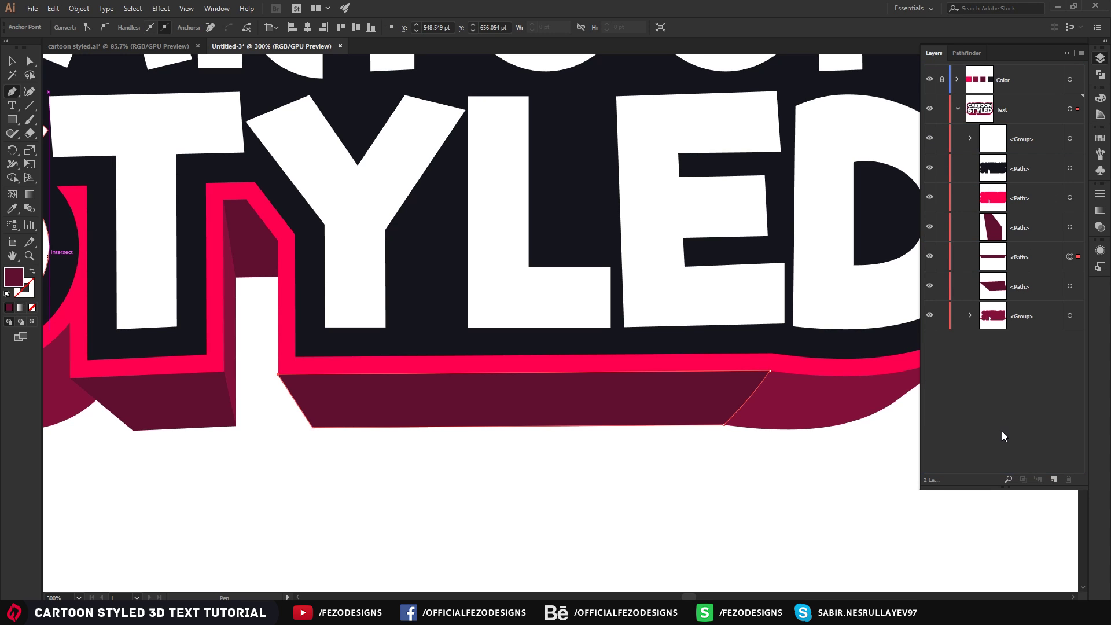
key("a")
left_click(709, 482)
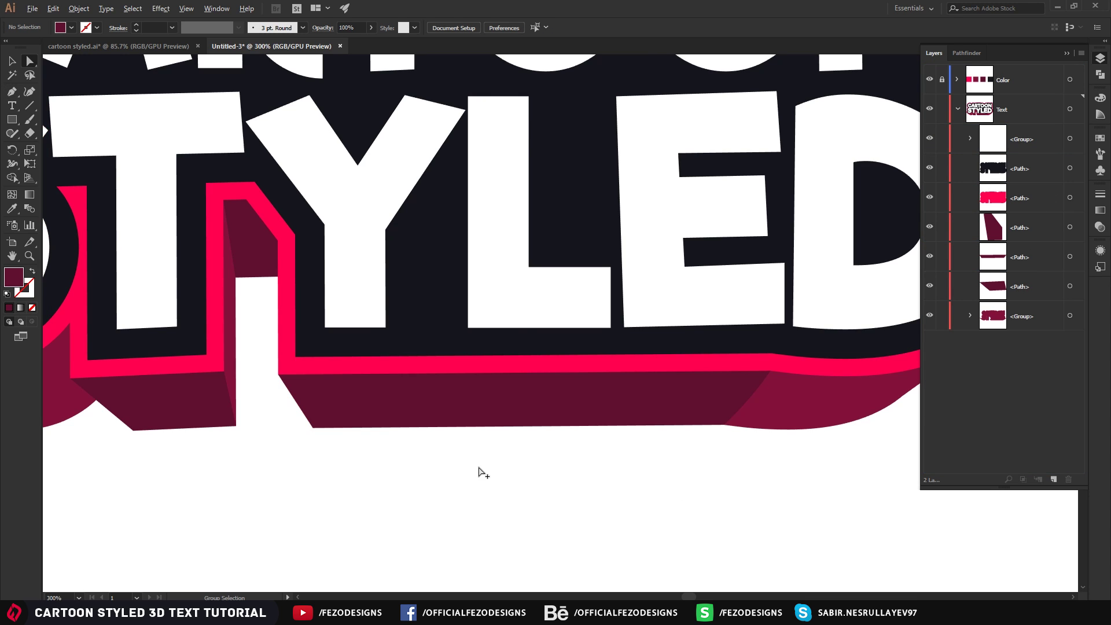
Step: Draw a closed dark maroon shadow over the end of the S's extrusion next to the T, with a curved edge on the S side
scroll(483, 473, "down", 2)
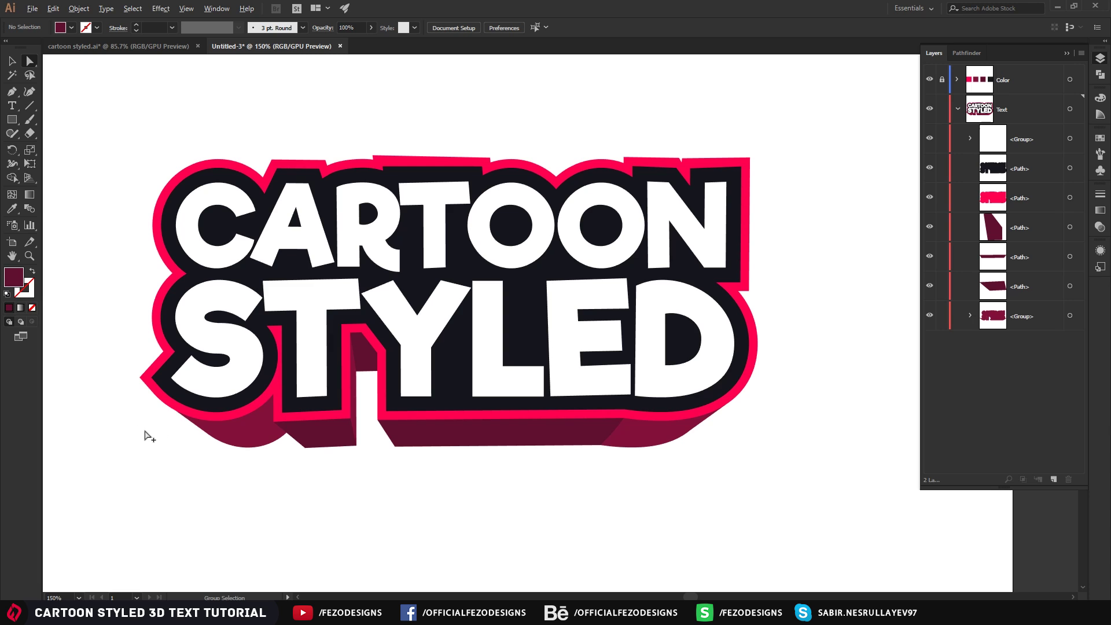
scroll(149, 438, "up", 2)
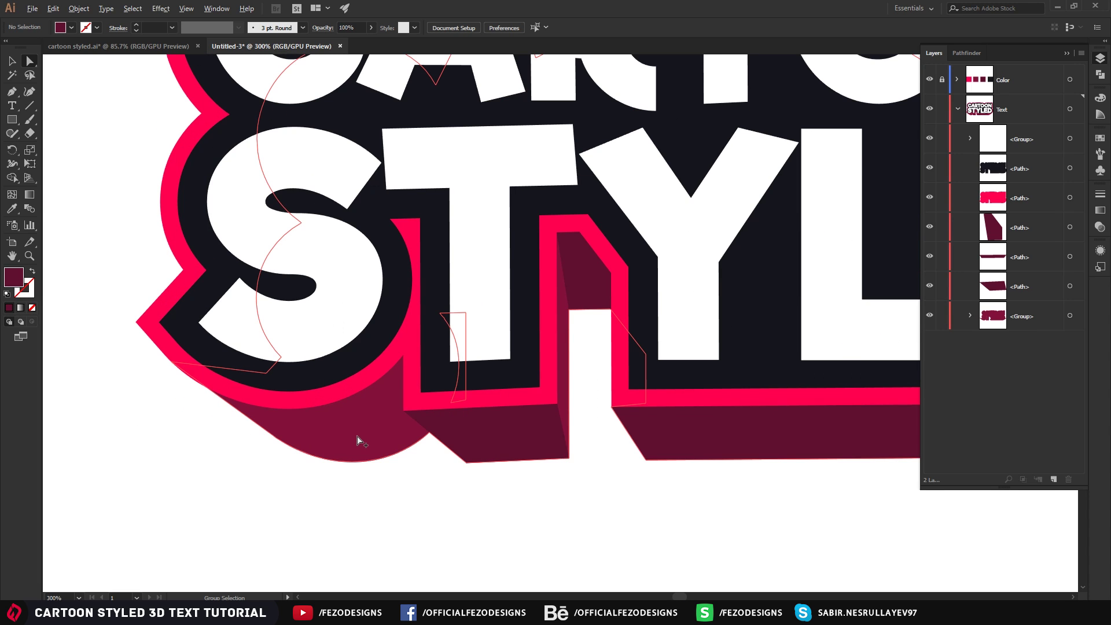
scroll(359, 442, "up", 2)
key("p")
left_click(392, 354)
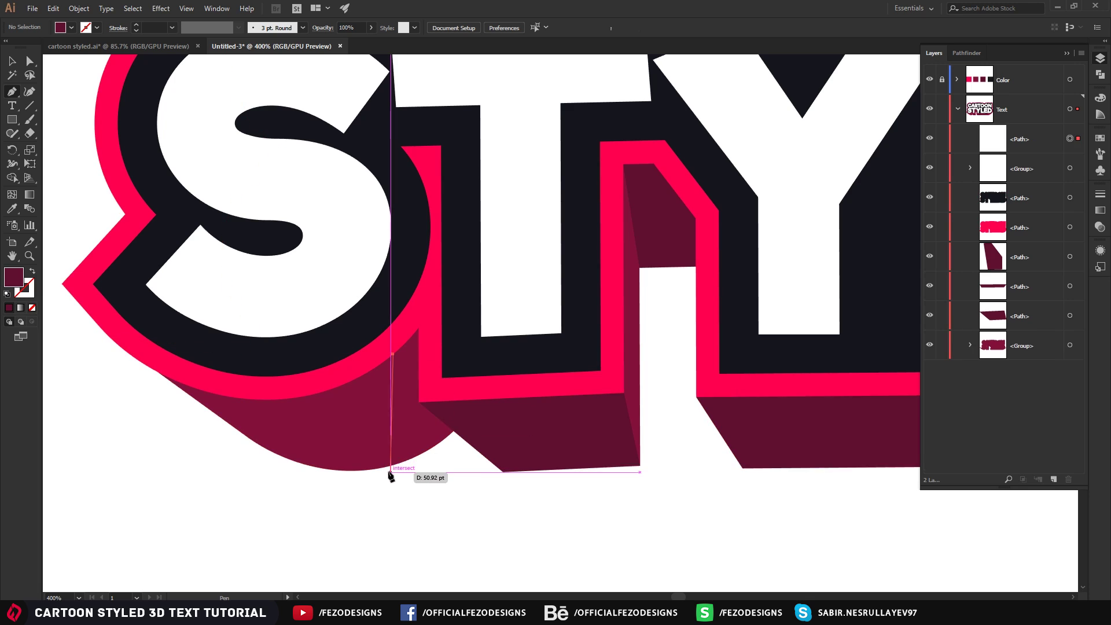
left_click(390, 465)
mouse_move(391, 468)
left_mouse_down()
mouse_move(373, 529)
mouse_move(397, 464)
left_mouse_up()
left_click(454, 471)
left_click_drag(451, 399, 503, 392)
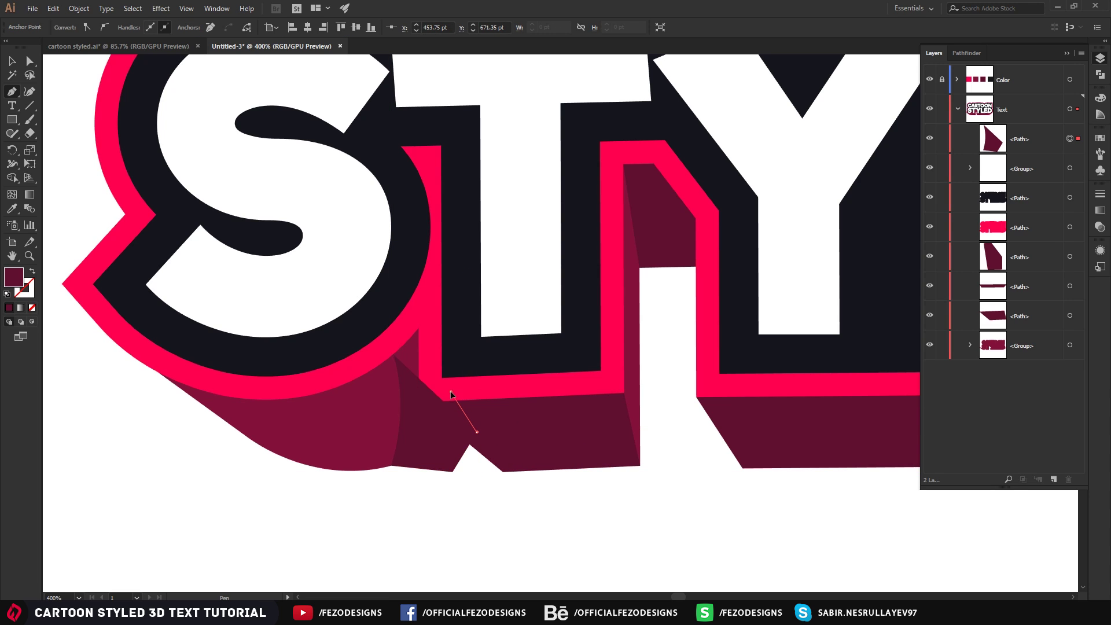
left_click(418, 314)
left_click(394, 354)
left_click(391, 467)
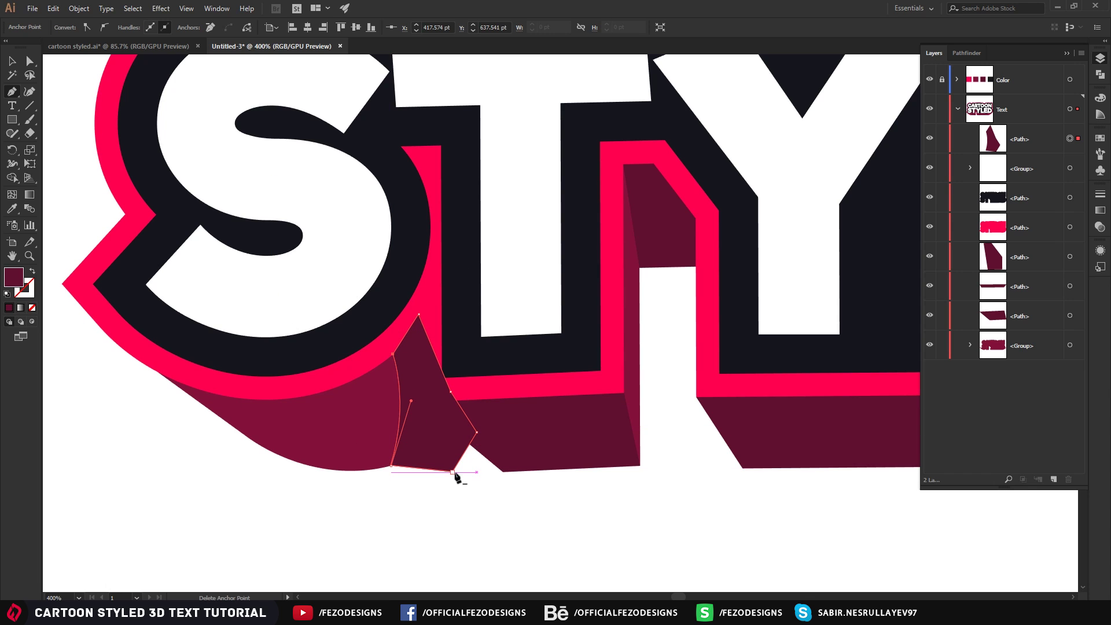
Step: Stack the S's shadow shape directly beneath the pink outline and deselect it
left_click(1035, 139)
left_click_drag(1037, 142, 1026, 245)
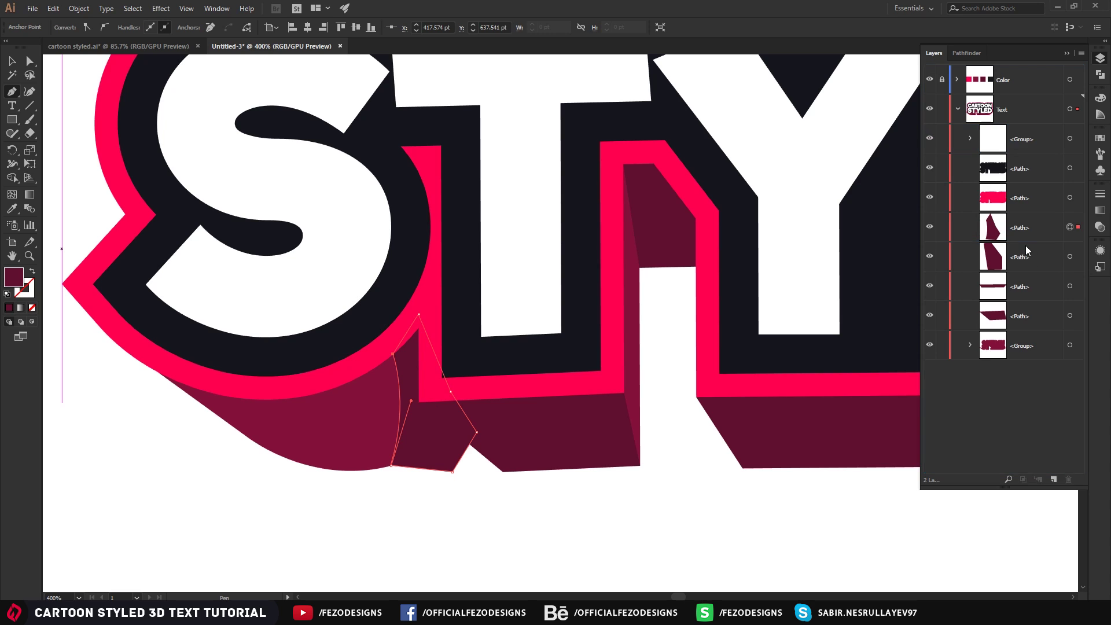
left_click(11, 62)
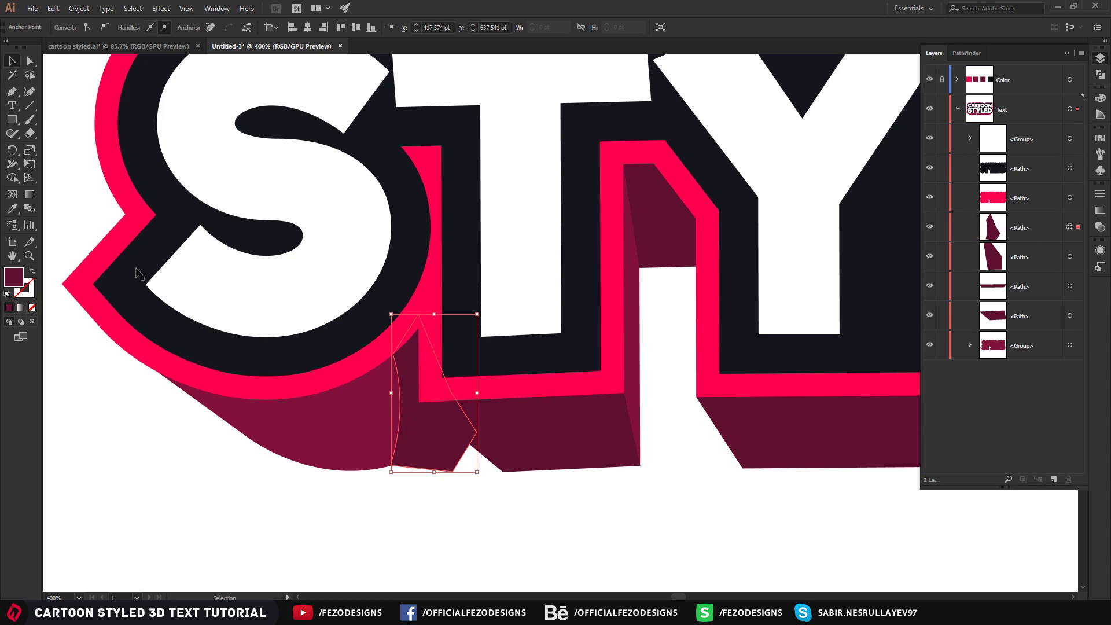
left_click(256, 513)
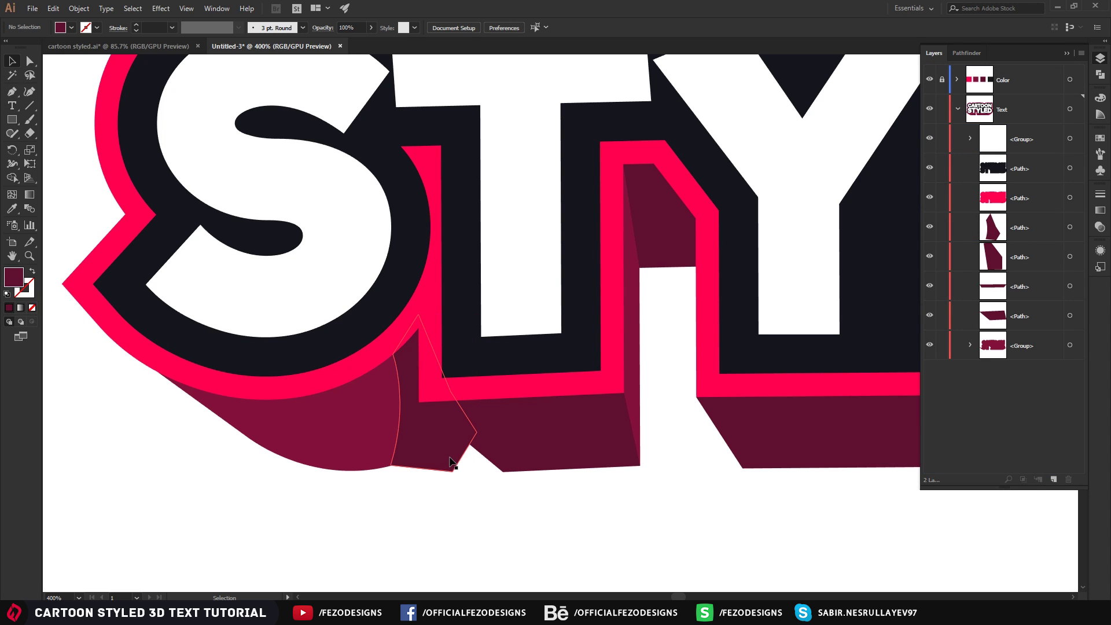
Step: Remove the part of the S's shadow that sticks out beyond the extrusion using the Shape Builder tool with both shapes selected
left_click(457, 463)
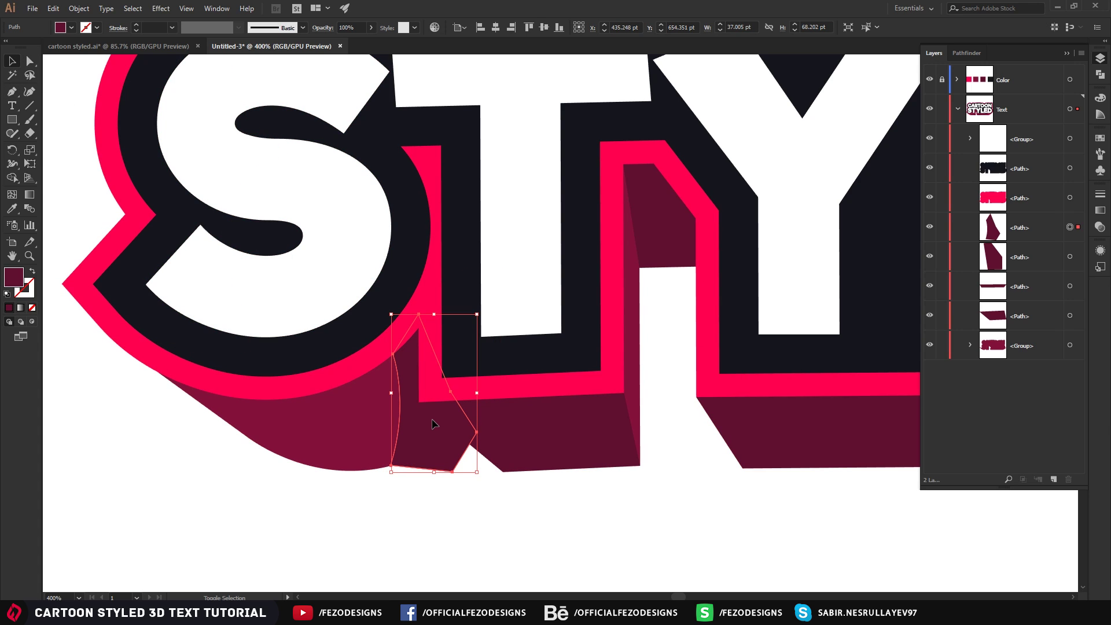
left_click(322, 440, "shift")
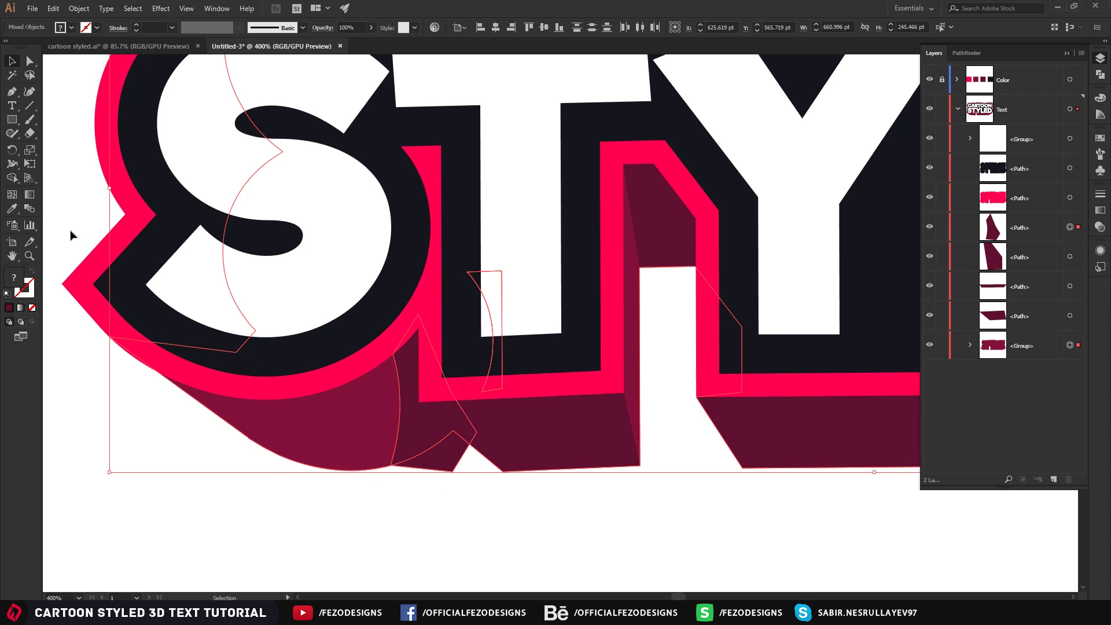
left_click(13, 178)
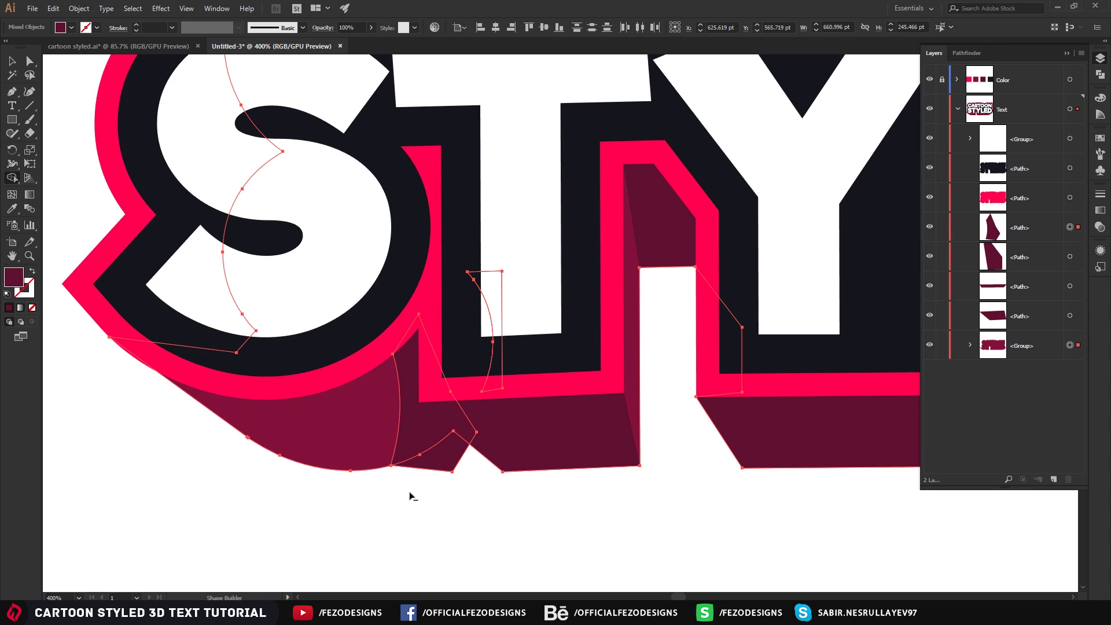
left_click(446, 457, "alt")
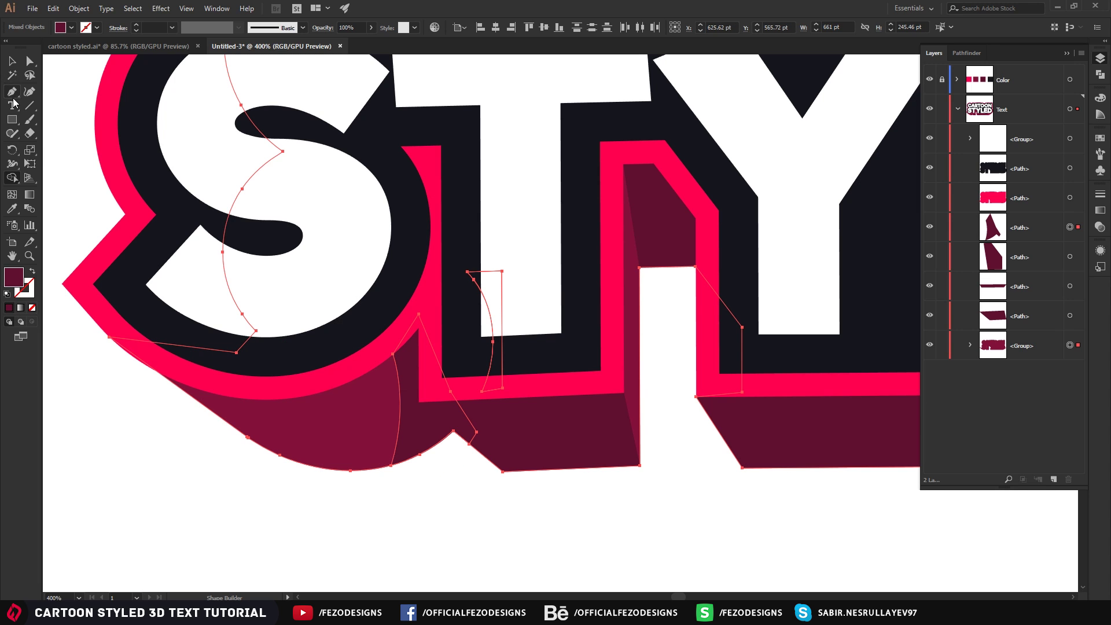
left_click(12, 62)
left_click(501, 542)
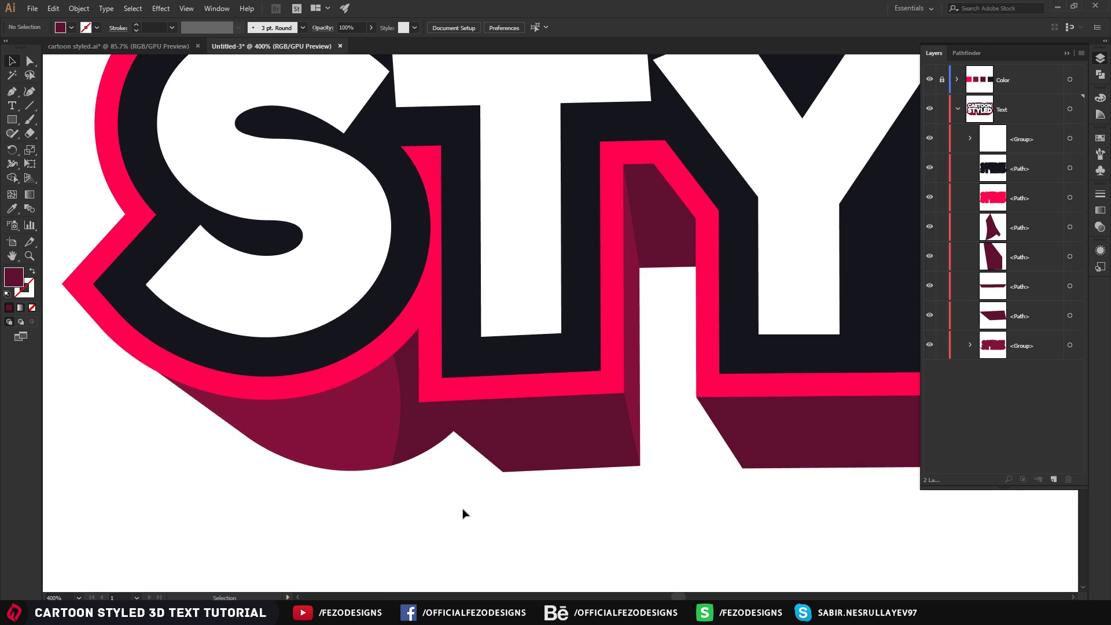
Step: Draw a closed dark maroon shadow over the outer end of the S's extrusion, with a curved inner edge starting at the pink outline
scroll(463, 513, "down", 7)
scroll(648, 519, "up", 3)
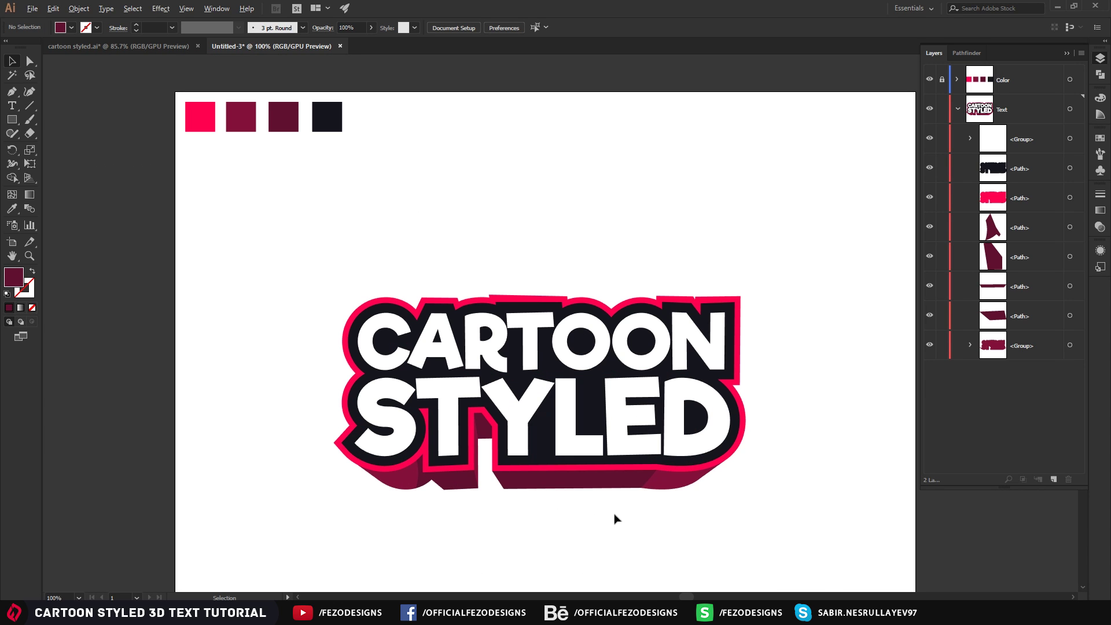
scroll(375, 499, "up", 2)
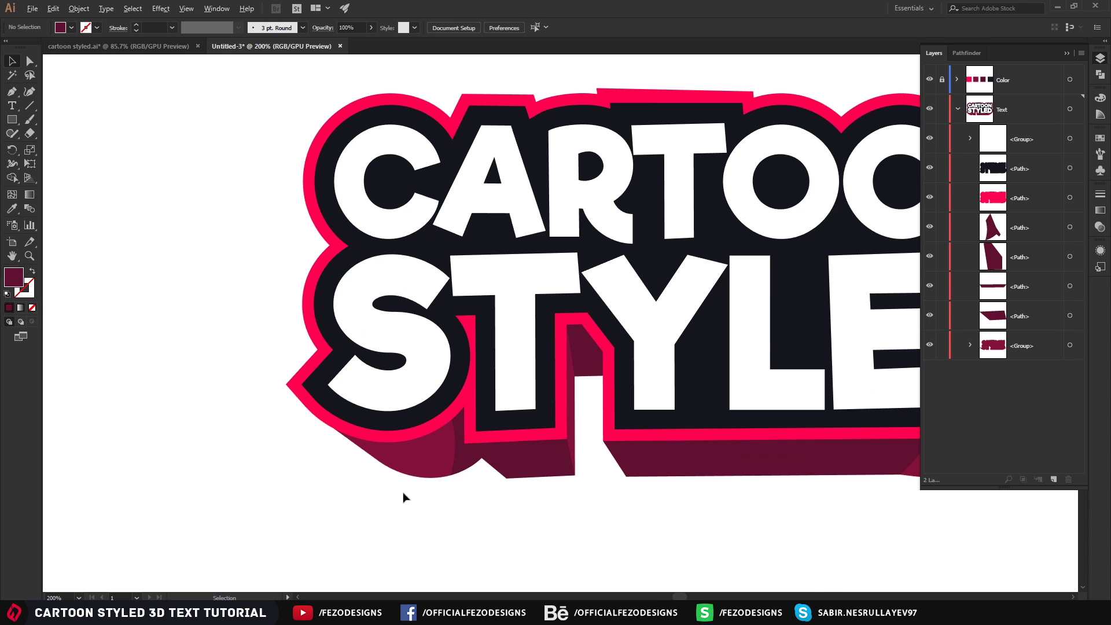
scroll(389, 467, "up", 2)
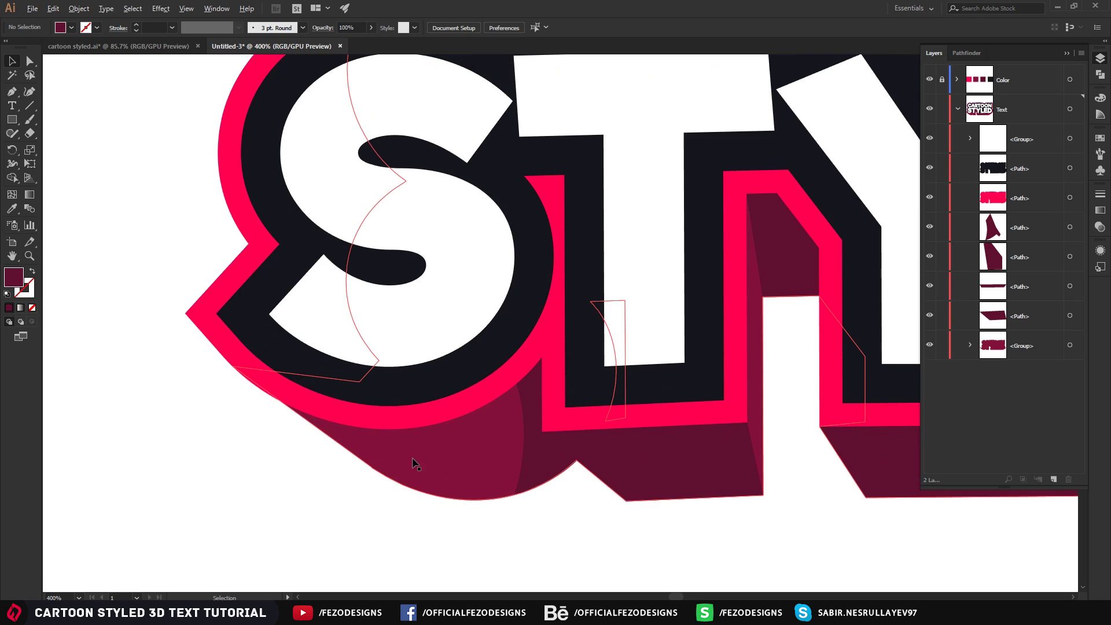
key("p")
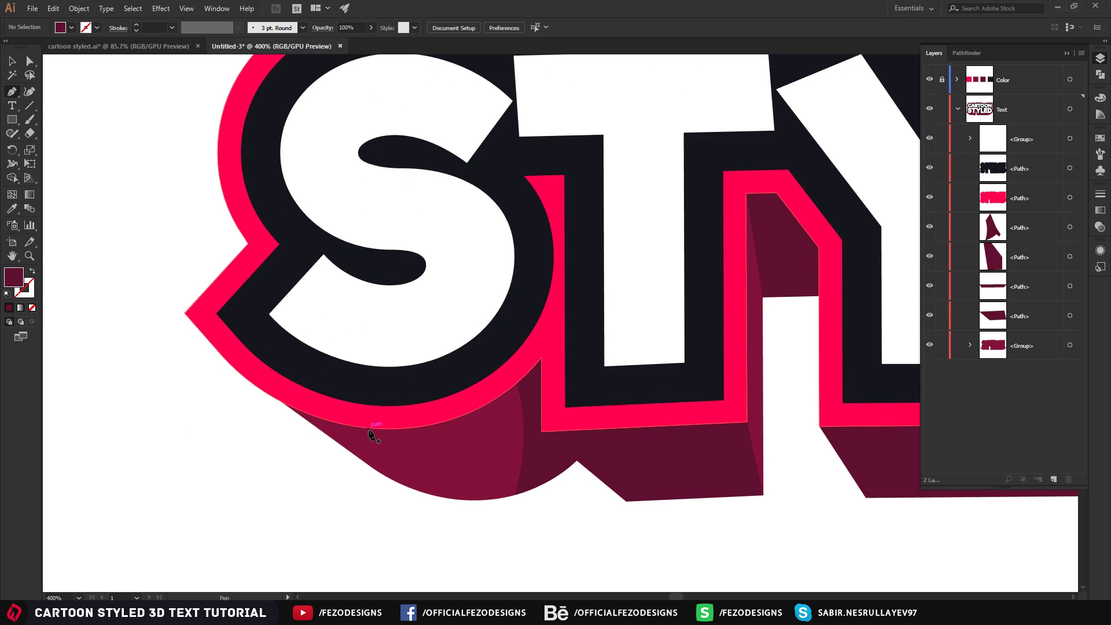
left_click(368, 428)
left_click_drag(426, 494, 463, 529)
left_click(257, 449)
left_click_drag(239, 386, 281, 391)
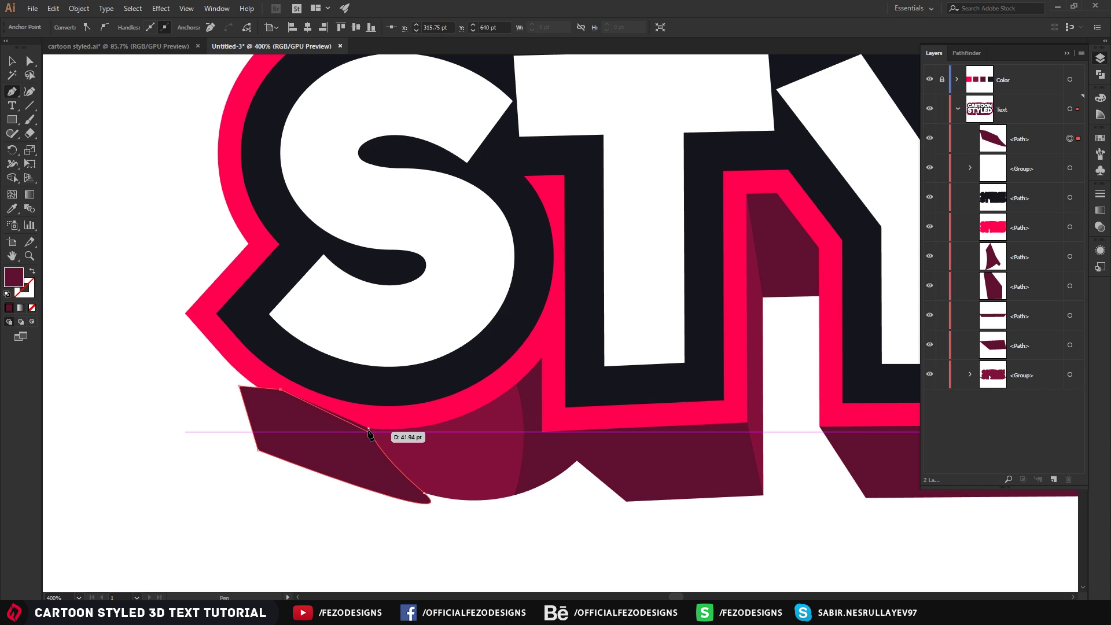
left_click(368, 428)
Step: Stack the new S shadow directly beneath the pink outline and trim off its parts outside the extrusion with the Shape Builder tool
left_click(12, 61)
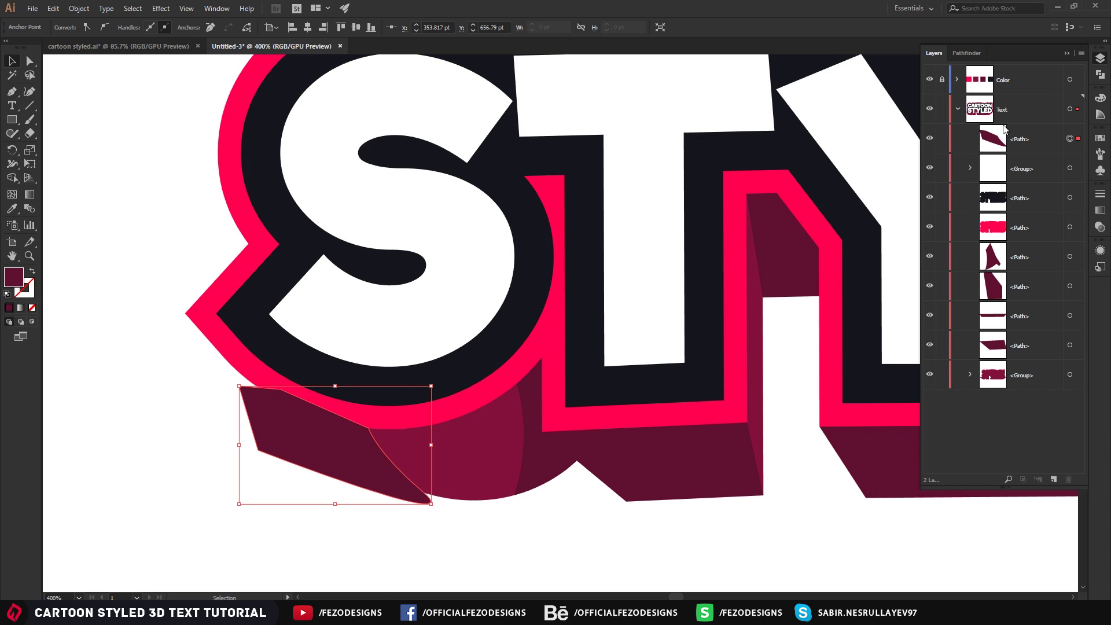
left_click_drag(1014, 139, 1022, 246)
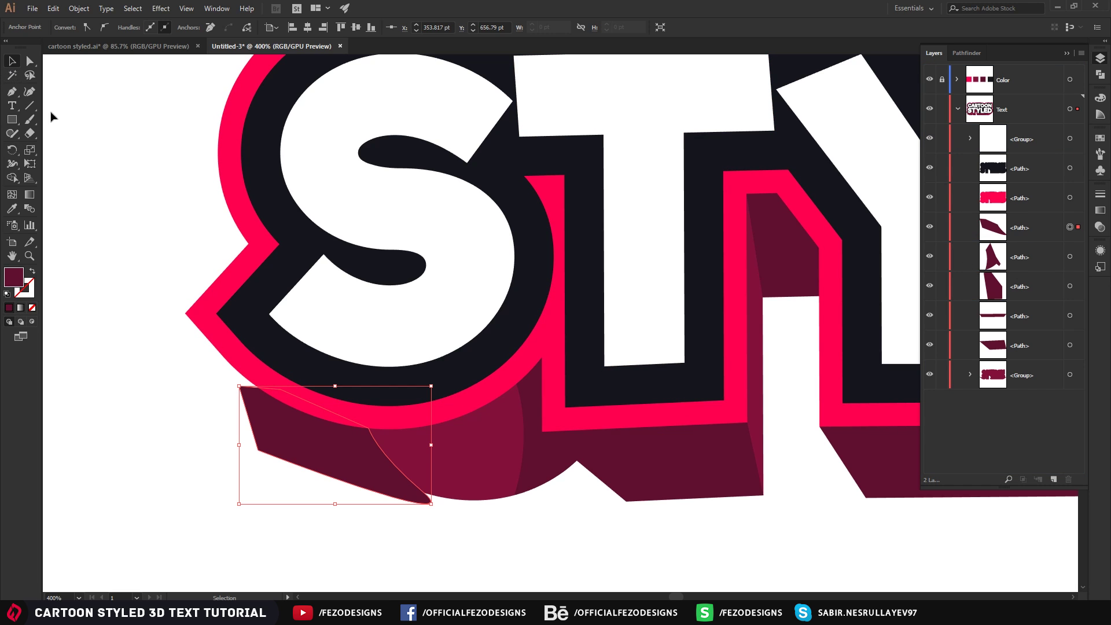
left_click(284, 434)
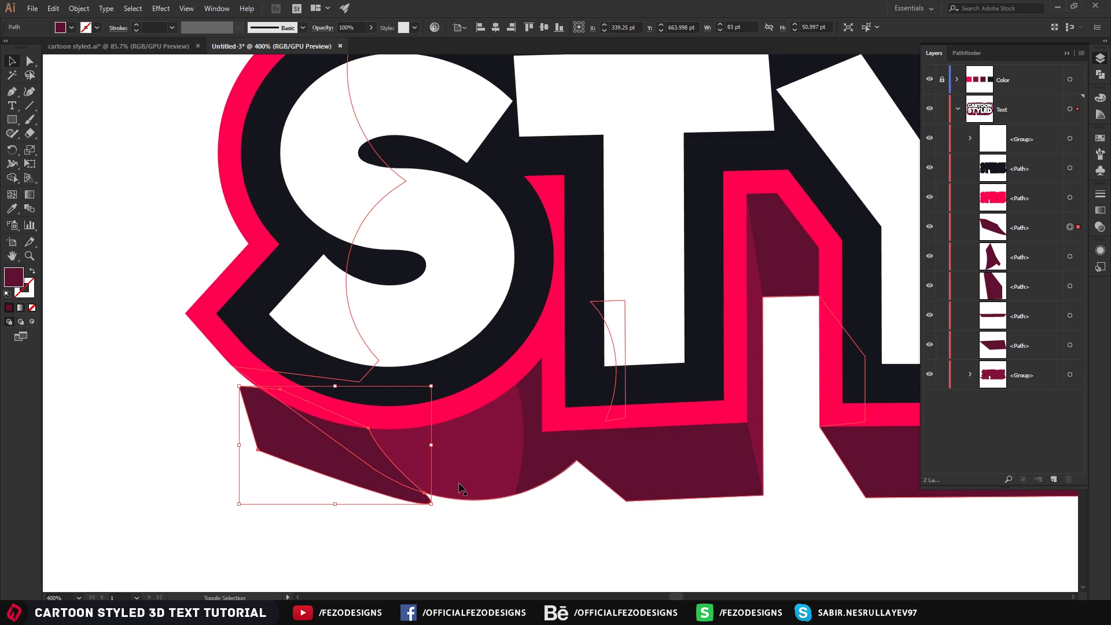
left_click(486, 470, "shift")
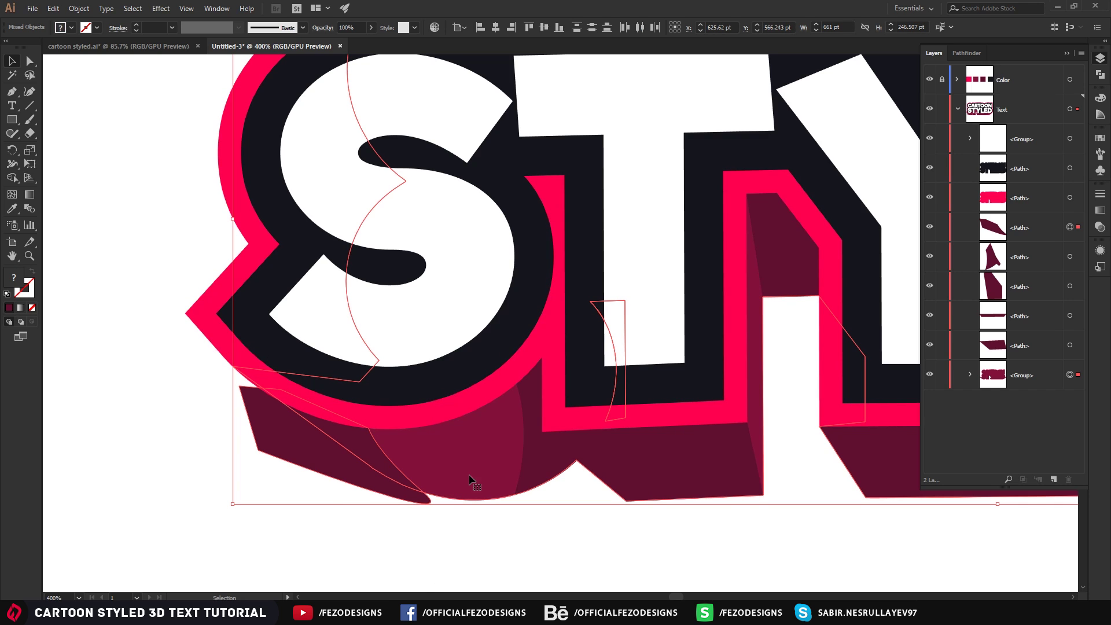
left_click(29, 209)
key("shift+m")
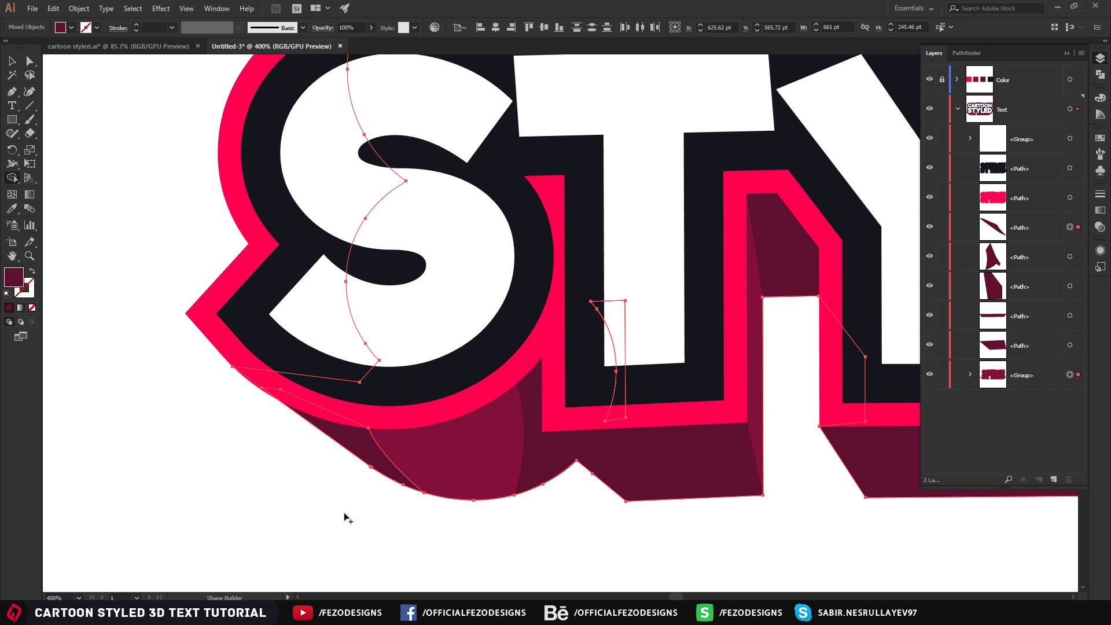
left_click(13, 61)
left_click(261, 517)
Step: Select the extrusion path under the D and delete the surplus anchor point at the upper end of its outer corner
scroll(260, 517, "down", 4)
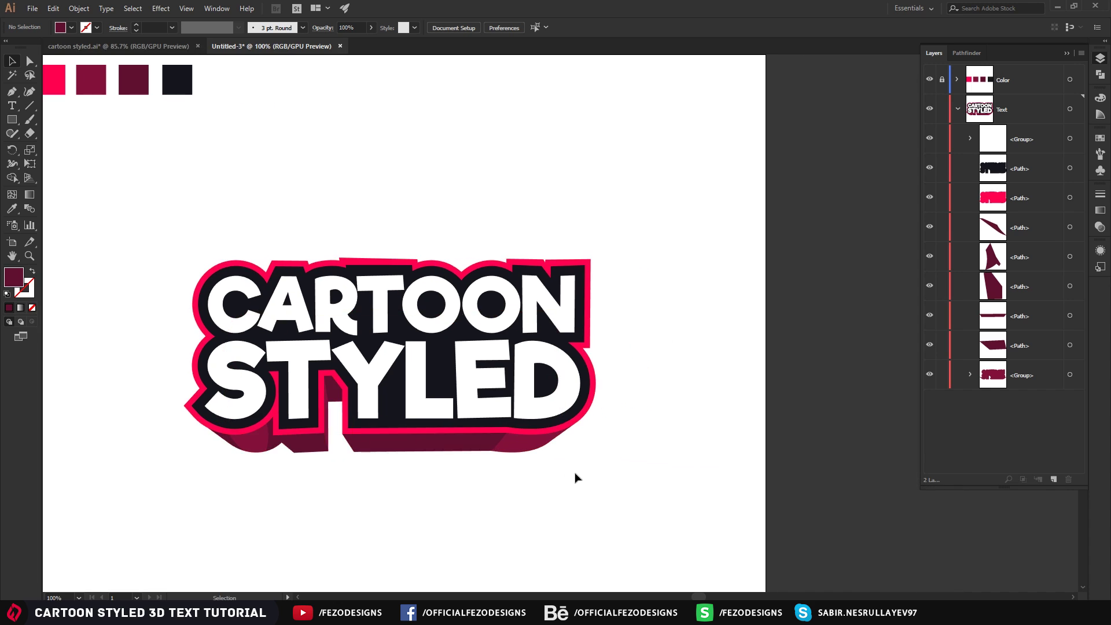
scroll(575, 476, "up", 4)
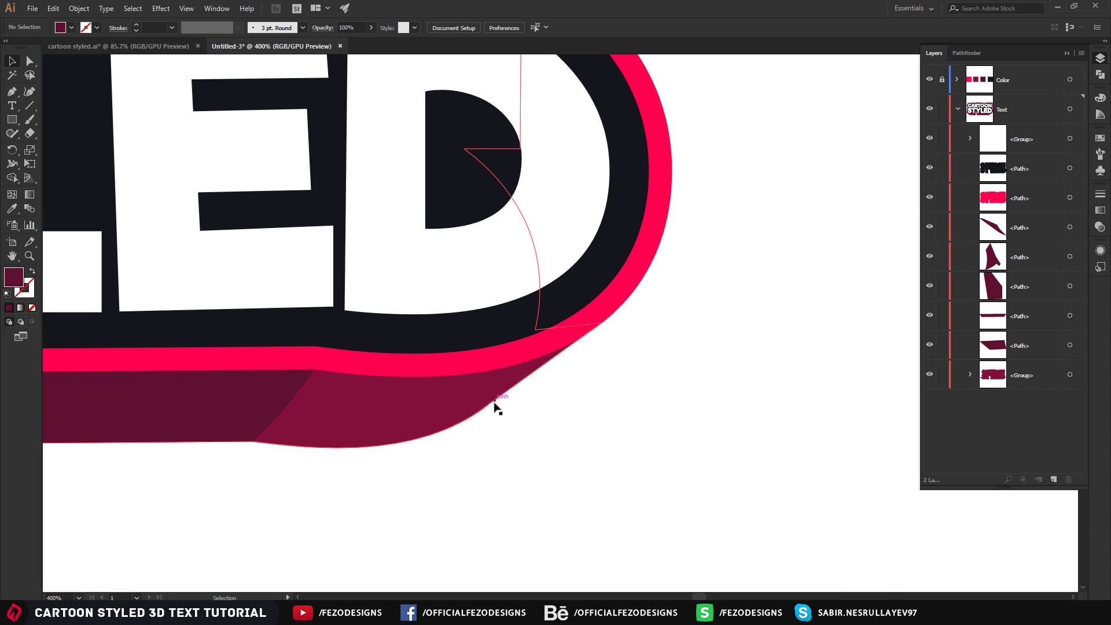
scroll(479, 422, "up", 2)
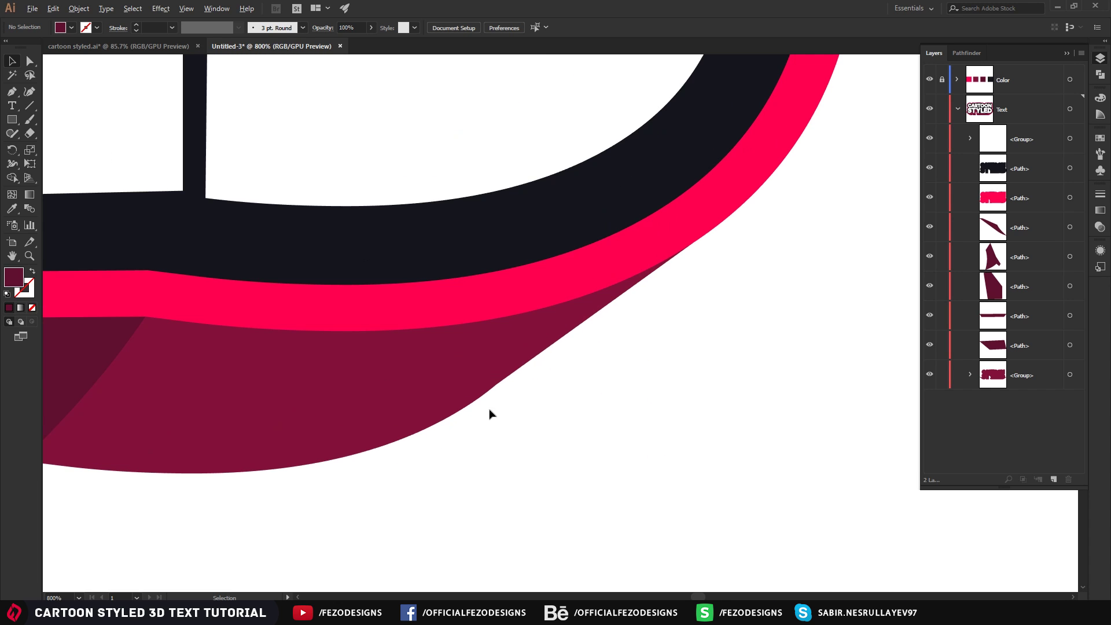
left_click(27, 65)
left_click(501, 385)
left_click(496, 388)
key("p")
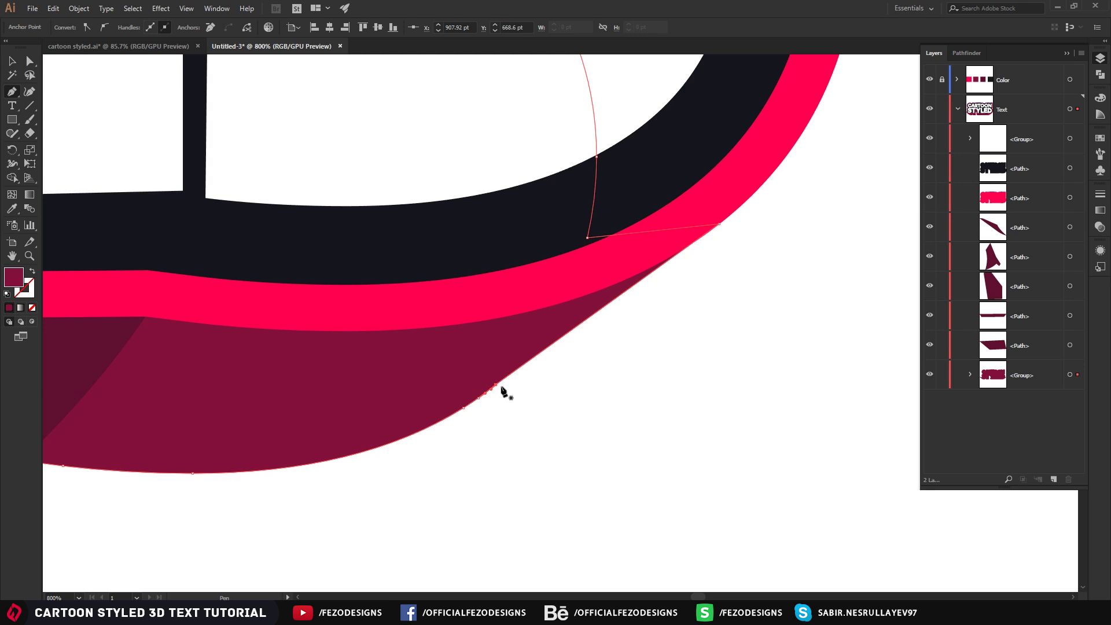
left_click(463, 408, "alt")
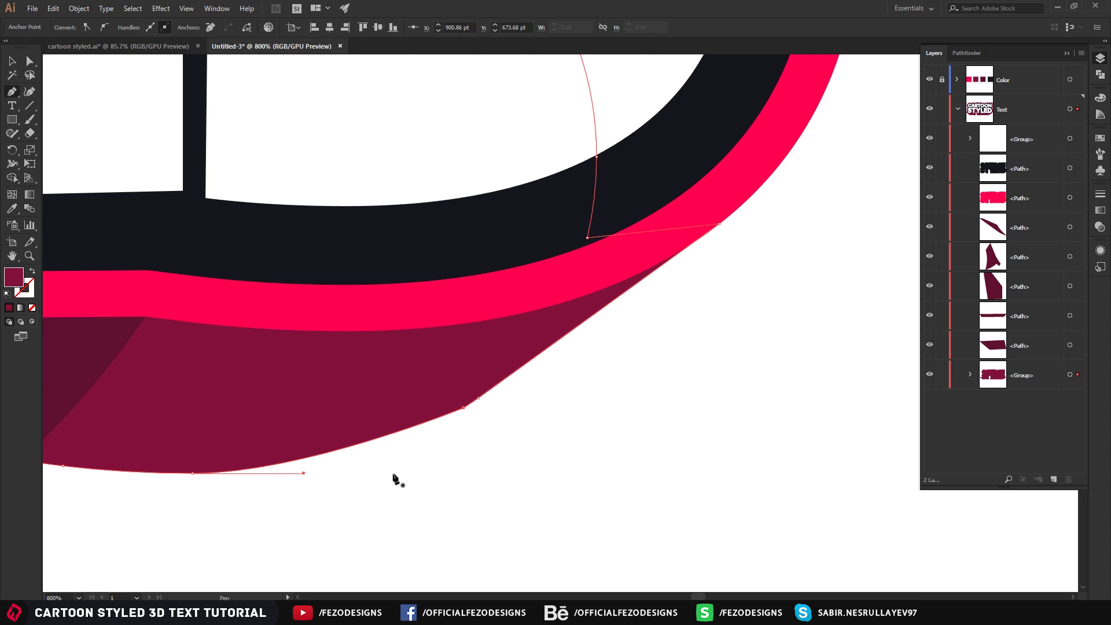
Step: Delete the remaining anchor points at the outer corner of the D's extrusion
key("a")
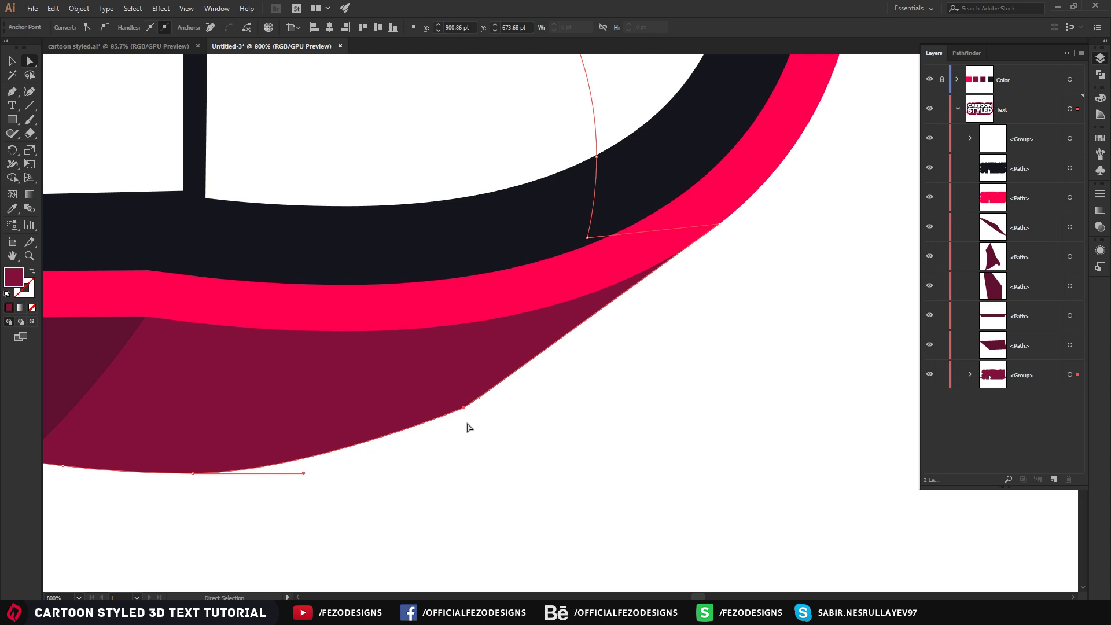
key("p")
left_click(479, 398, "ctrl")
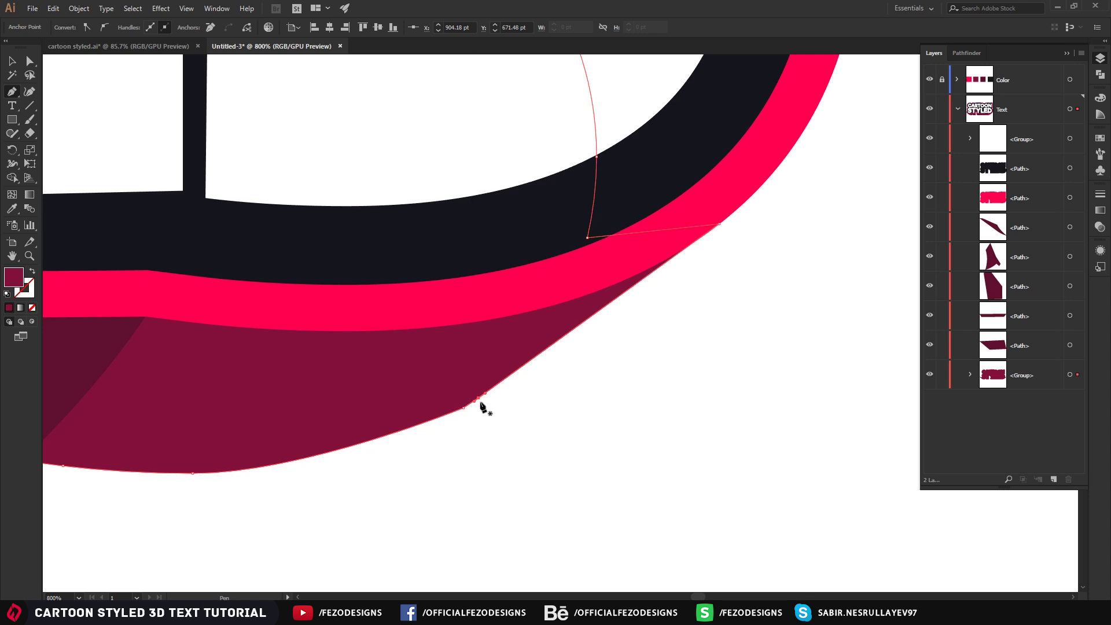
left_click(467, 412, "ctrl")
left_click(465, 408)
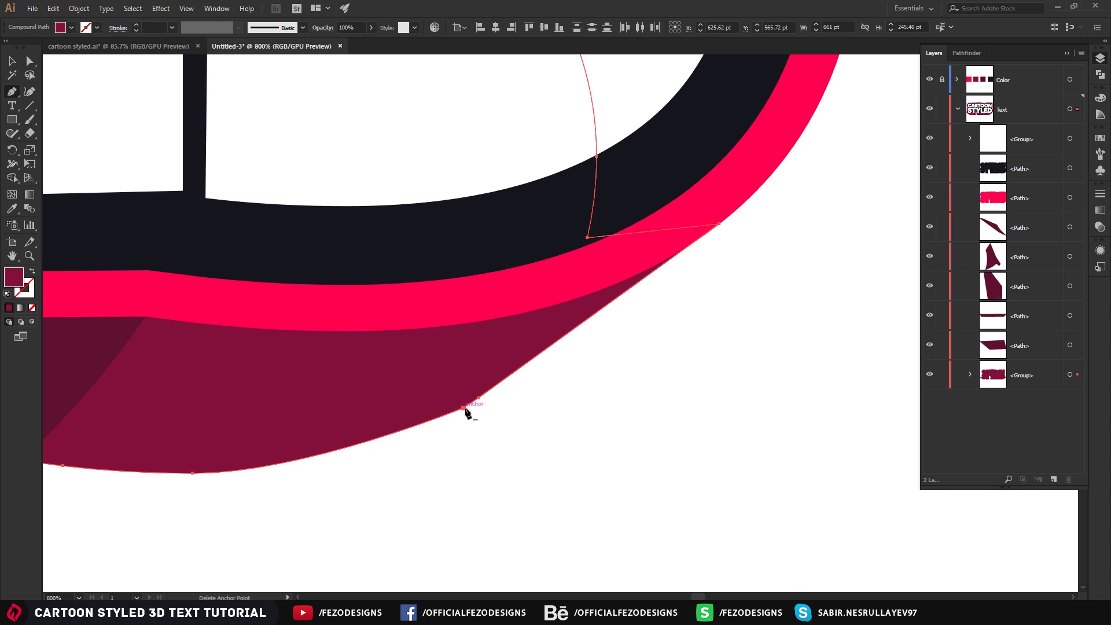
key("ctrl+z")
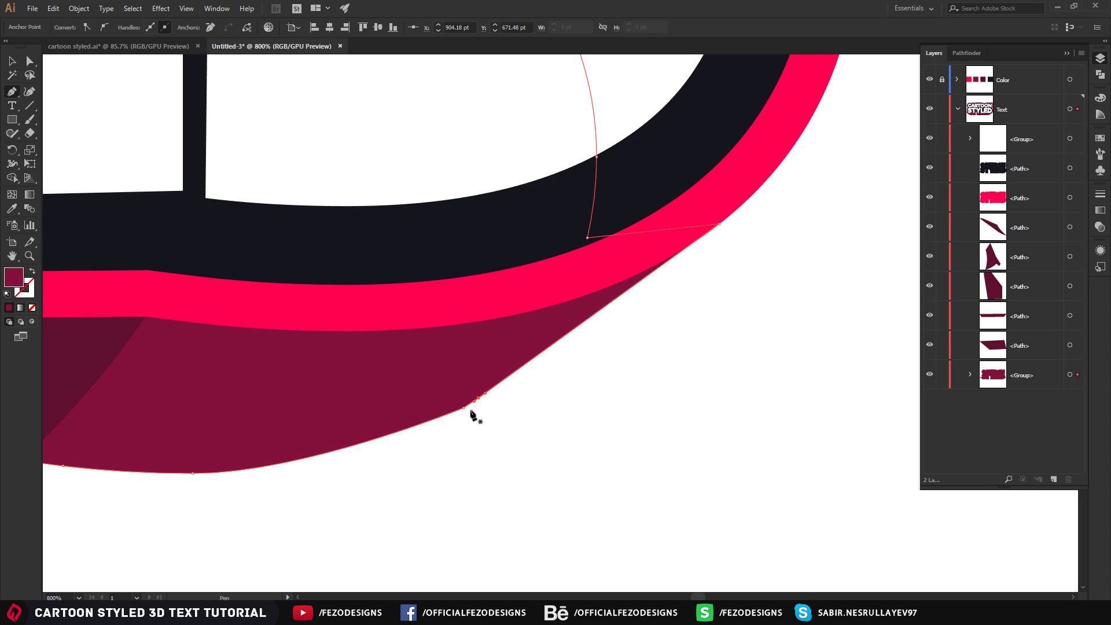
left_click(478, 398)
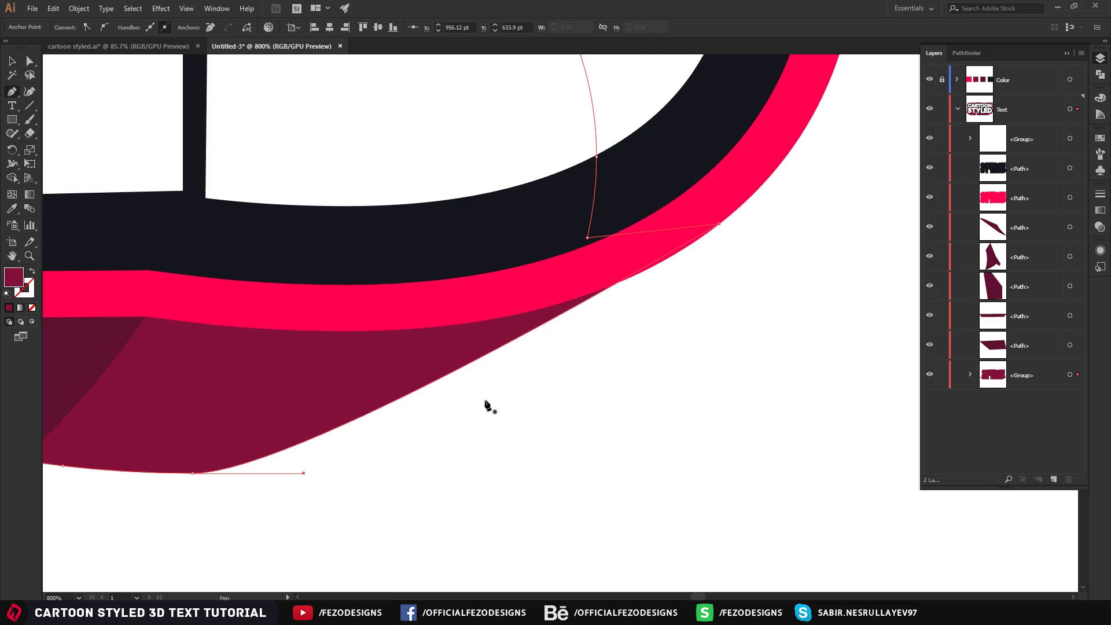
Step: Lengthen the curve handle of the D extrusion's lowest anchor point to round the outer edge smoothly, and deselect the path
left_click(11, 63)
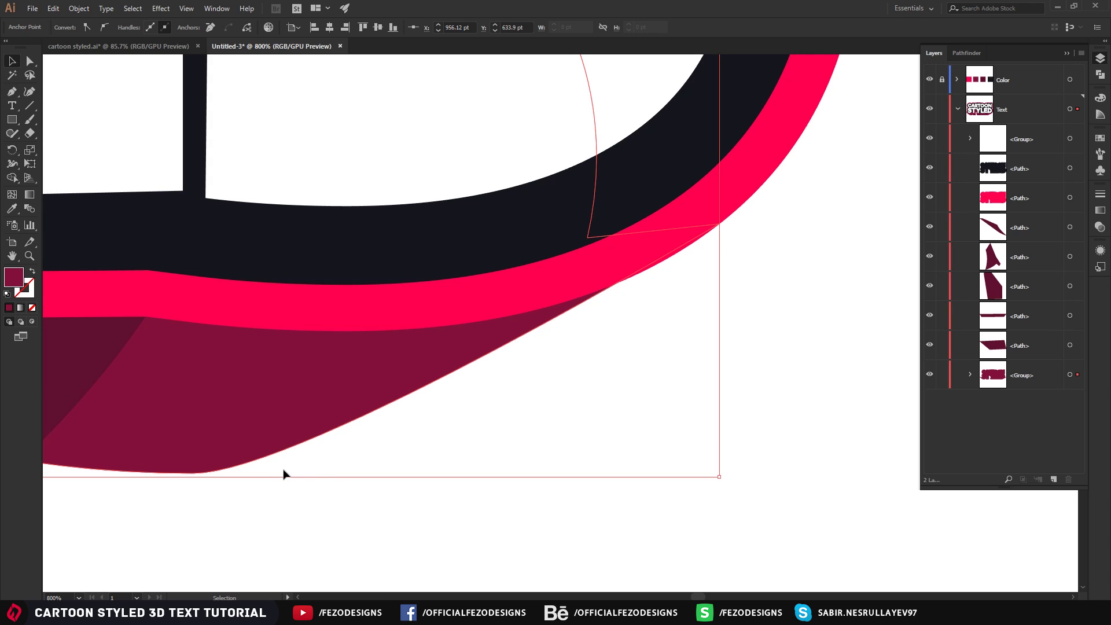
key("a")
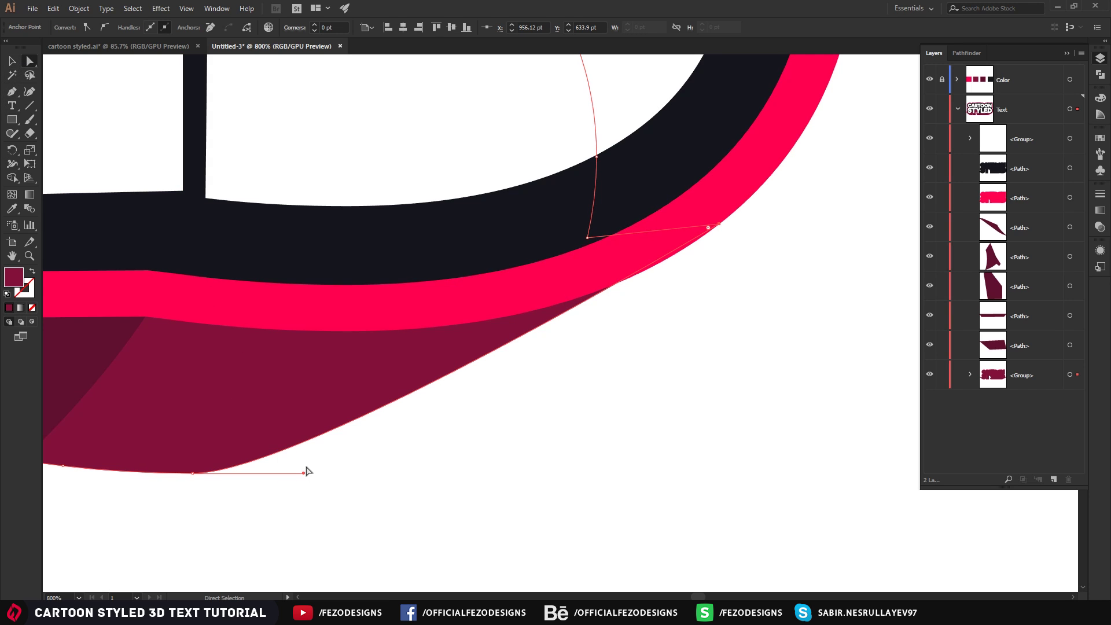
left_click_drag(305, 471, 506, 481)
left_click(598, 506)
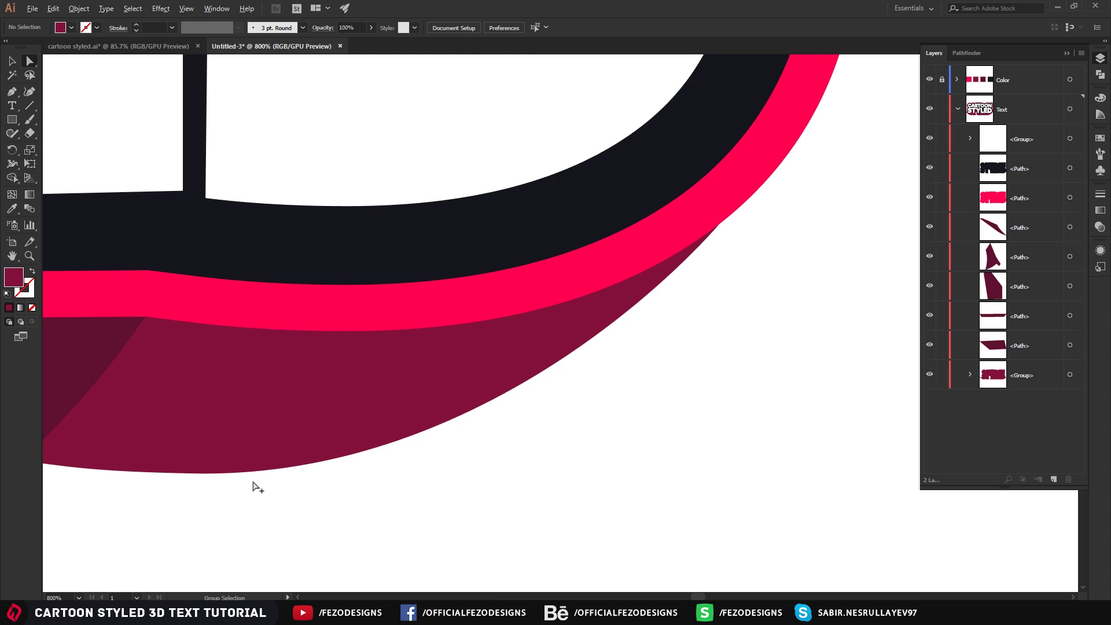
Step: Draw a closed shadow shape over the outer end of the D's extrusion, with a curved inner edge starting at the pink outline
scroll(253, 486, "down", 2)
scroll(151, 511, "up", 2)
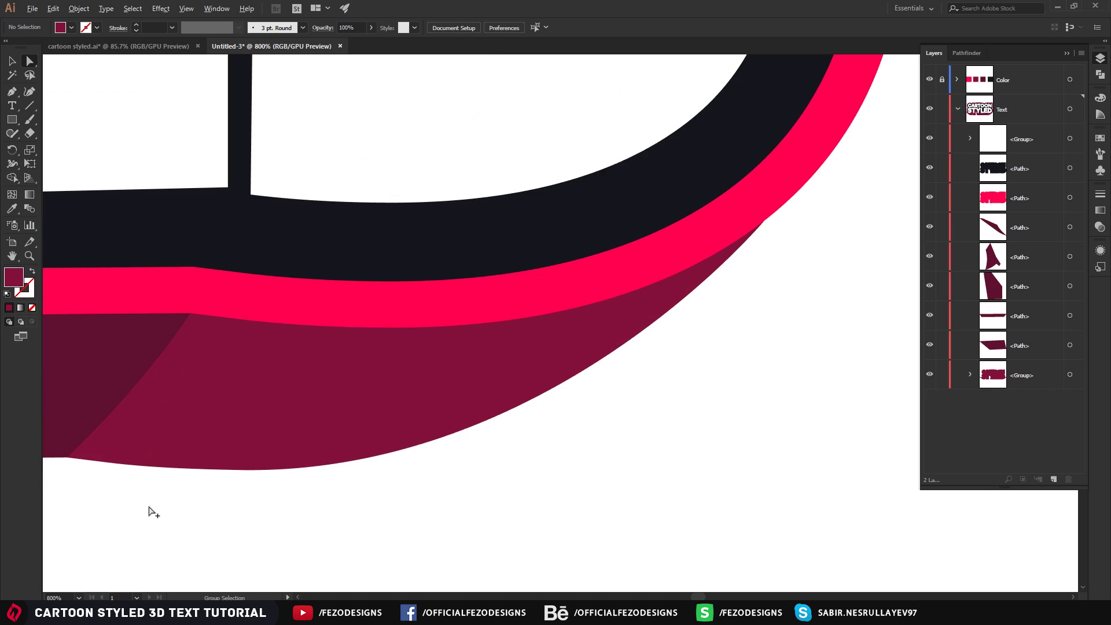
key("p")
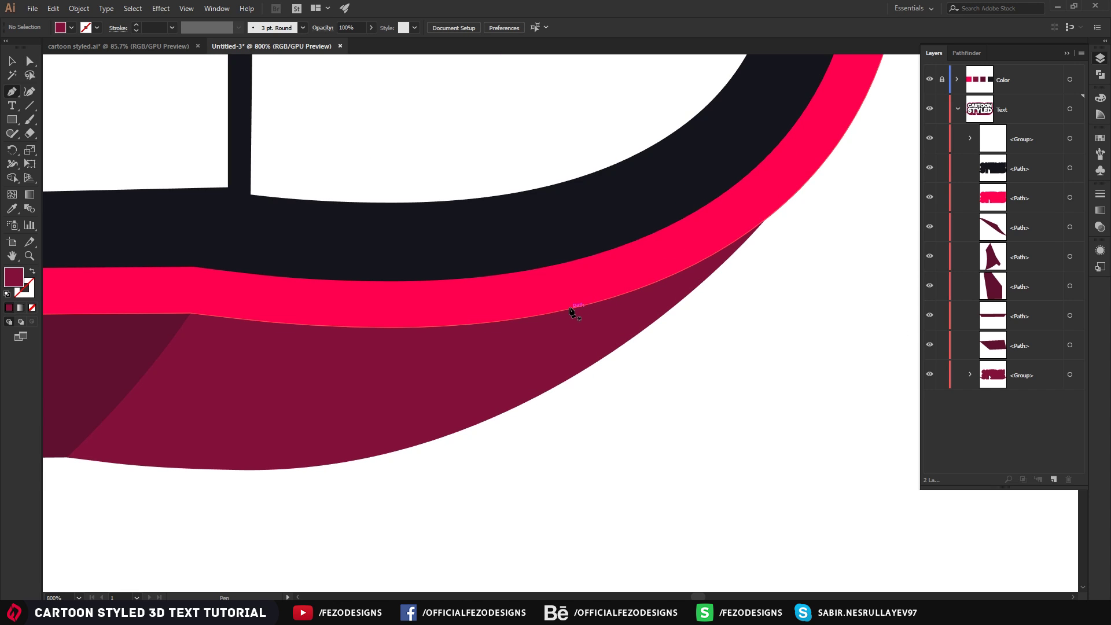
scroll(409, 384, "down", 2)
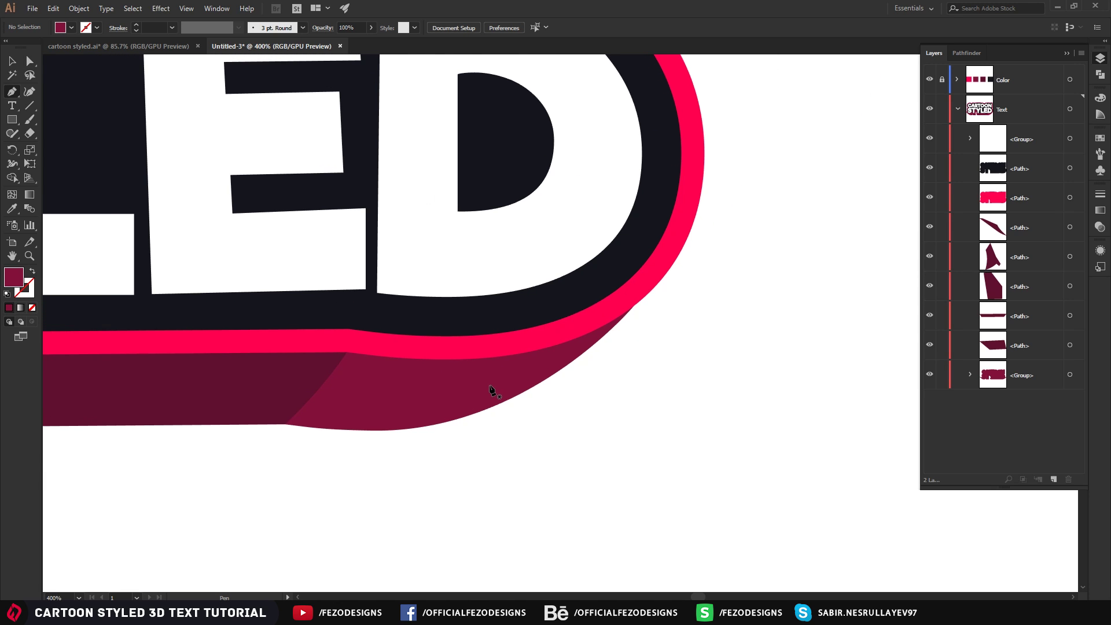
left_click(524, 352)
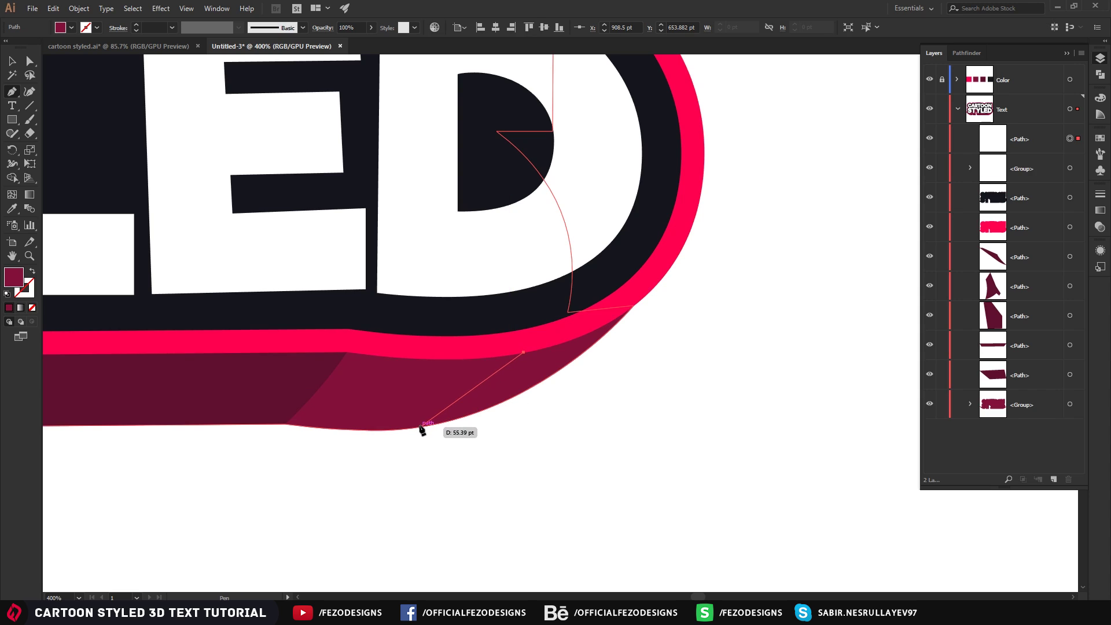
left_click_drag(420, 426, 331, 471)
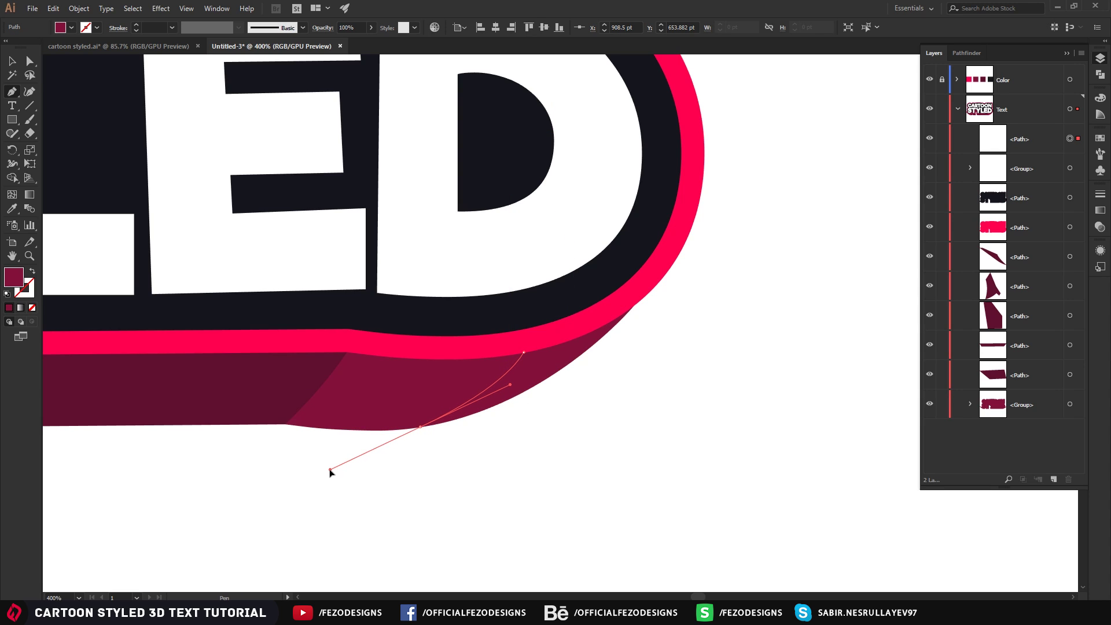
left_click(610, 460)
left_click(655, 356)
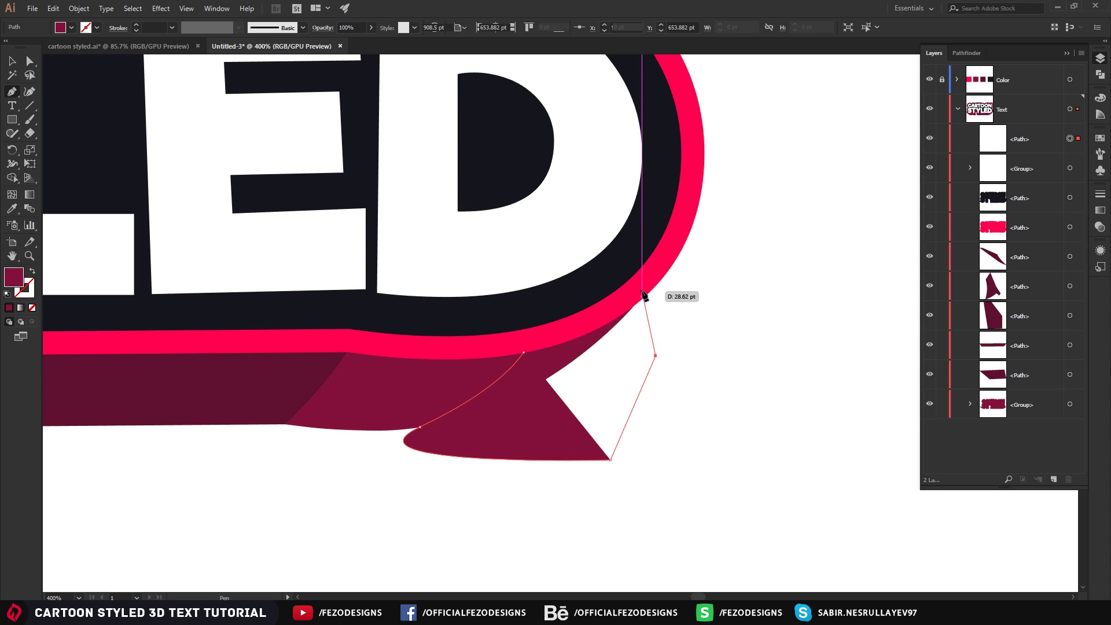
left_click(642, 291)
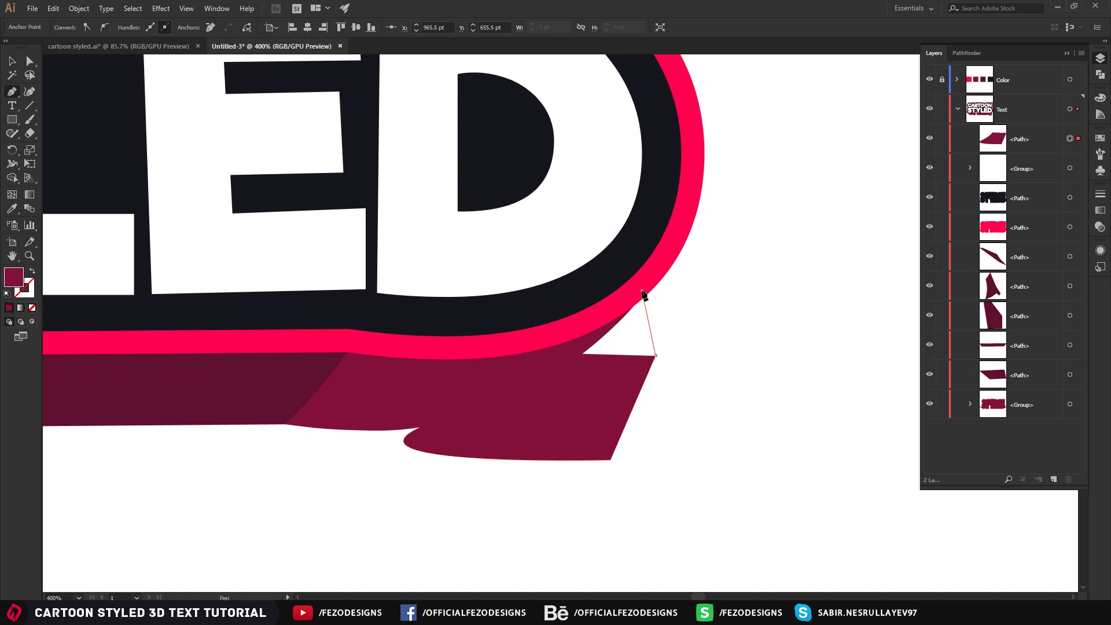
left_click(524, 354)
Step: Fill the D's new shadow shape with the dark maroon sampled from the third color swatch
key("ctrl+1")
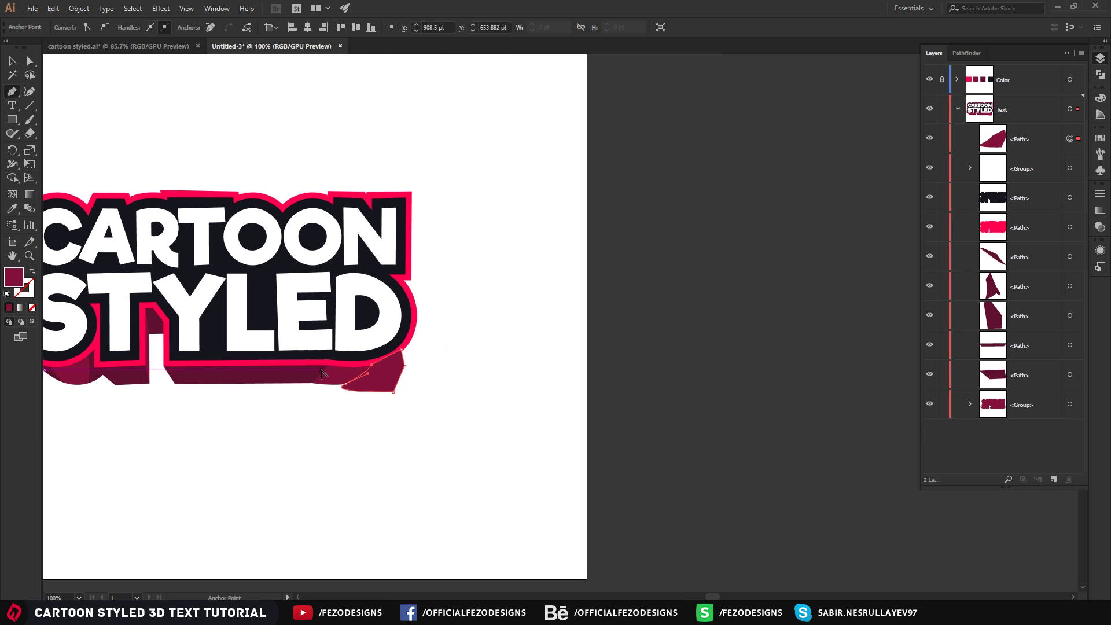
scroll(164, 283, "up", 6)
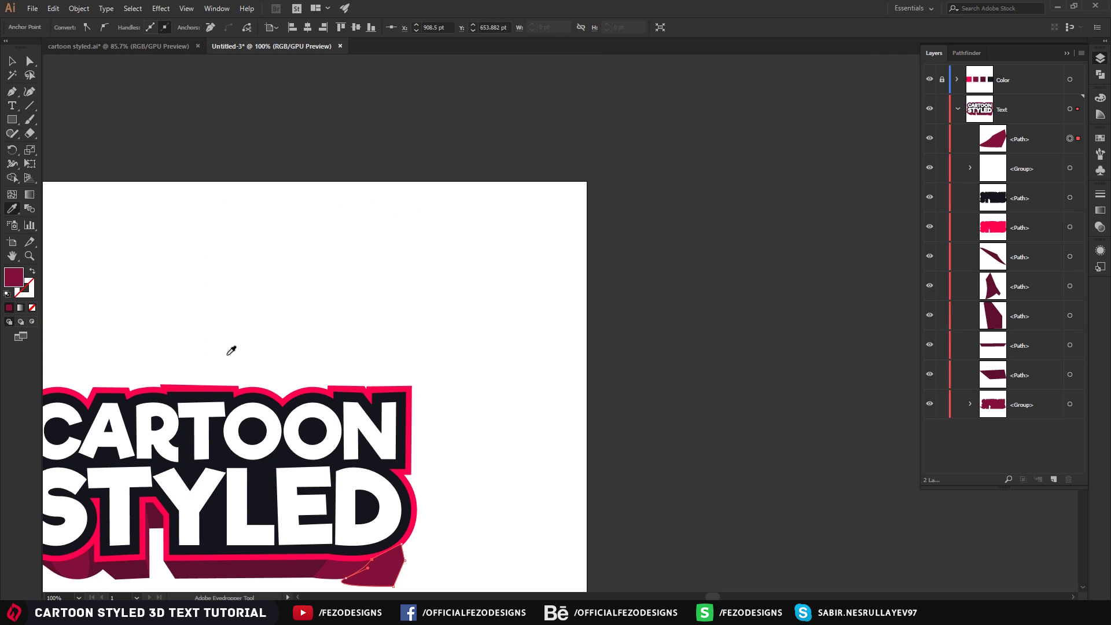
scroll(278, 355, "left", 5)
key("i")
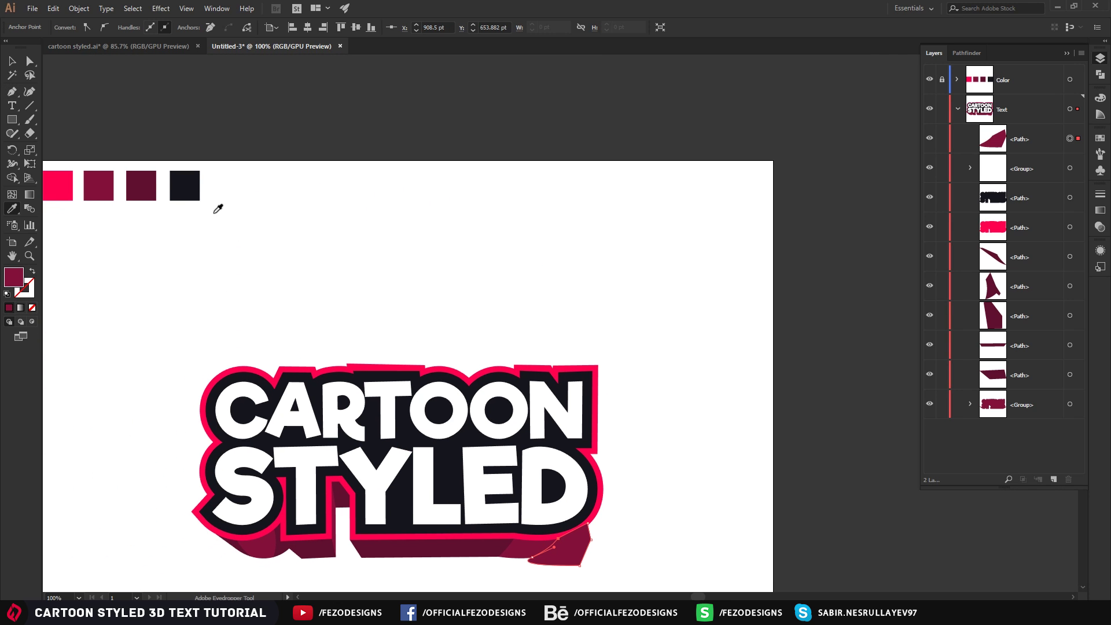
left_click(145, 184)
scroll(541, 489, "down", 1)
scroll(565, 466, "up", 3)
Step: Trim away the part of the D's shadow shape that extends beyond the extrusion, using Shape Builder on both shapes
left_click(11, 61)
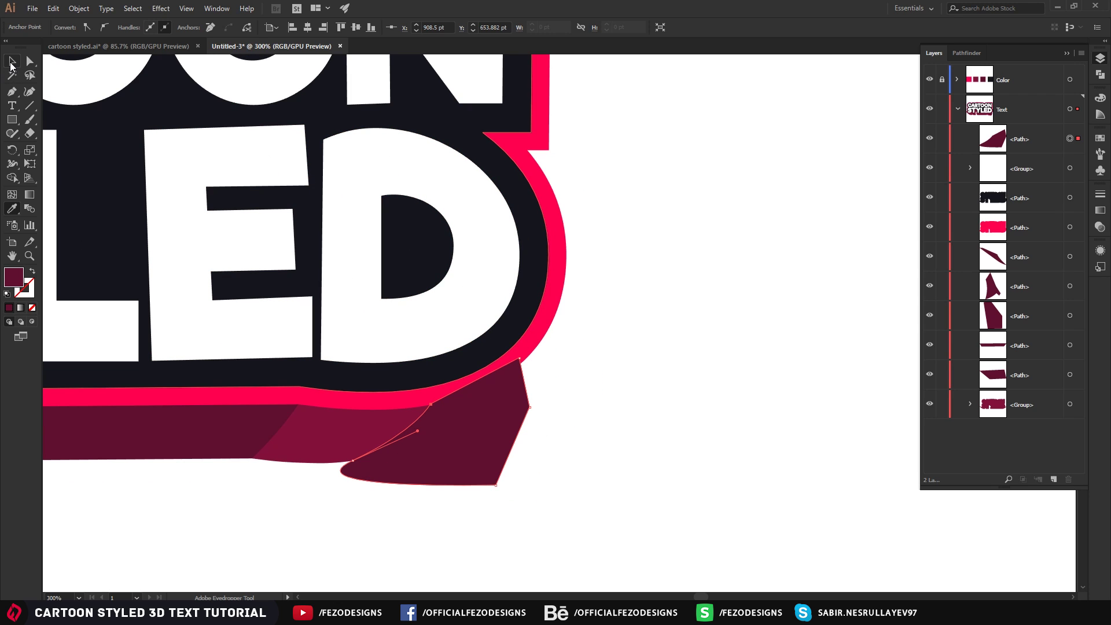
left_click(548, 467)
left_click(484, 429)
left_click(325, 441, "shift")
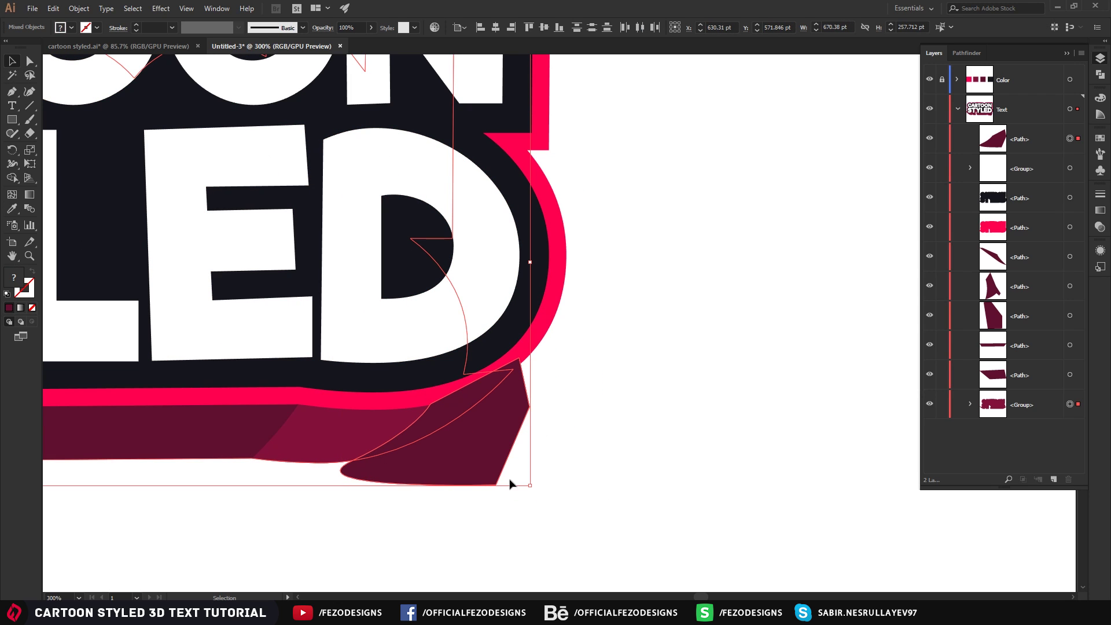
key("shift+m")
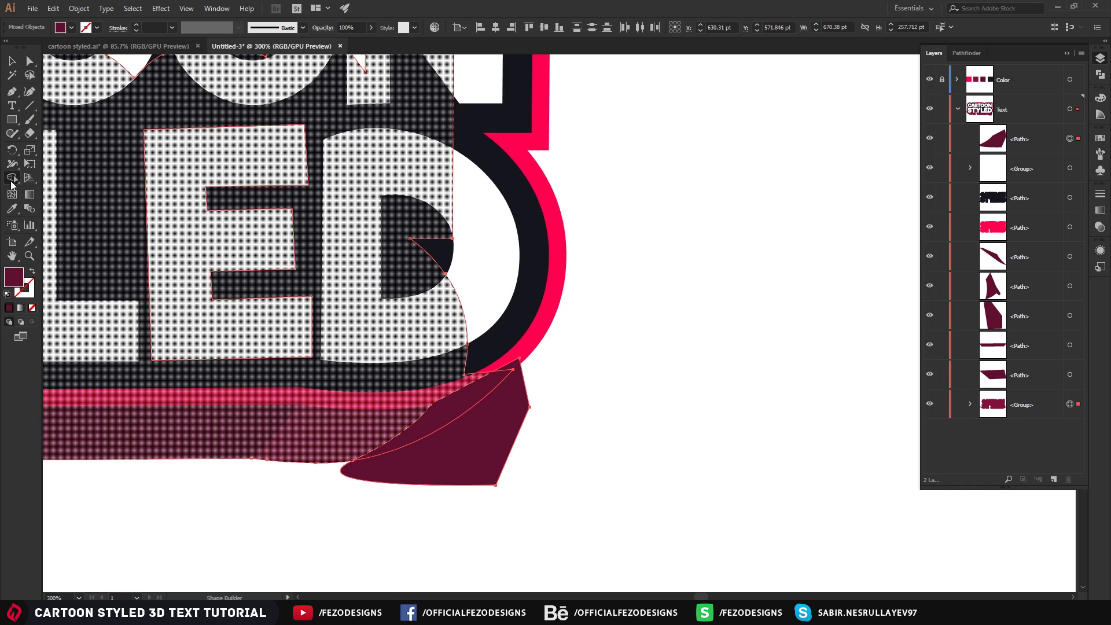
left_click(465, 446, "alt")
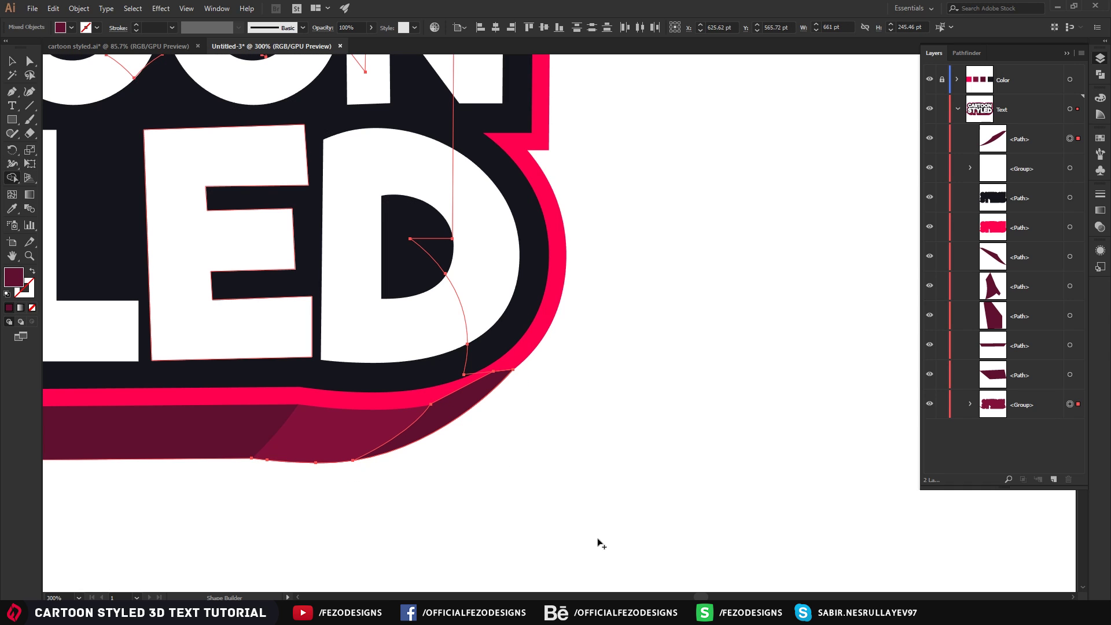
Step: Move the D's shadow path directly below the pink outline path in the stacking order and deselect everything
left_click(13, 62)
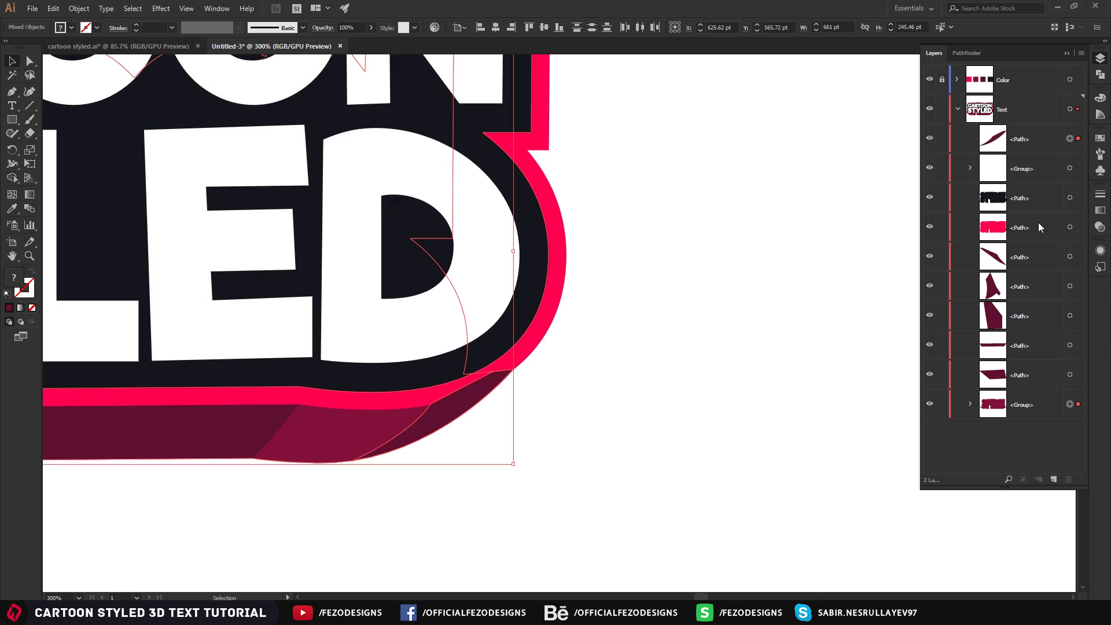
left_click(1035, 149)
left_click_drag(1022, 143, 1019, 244)
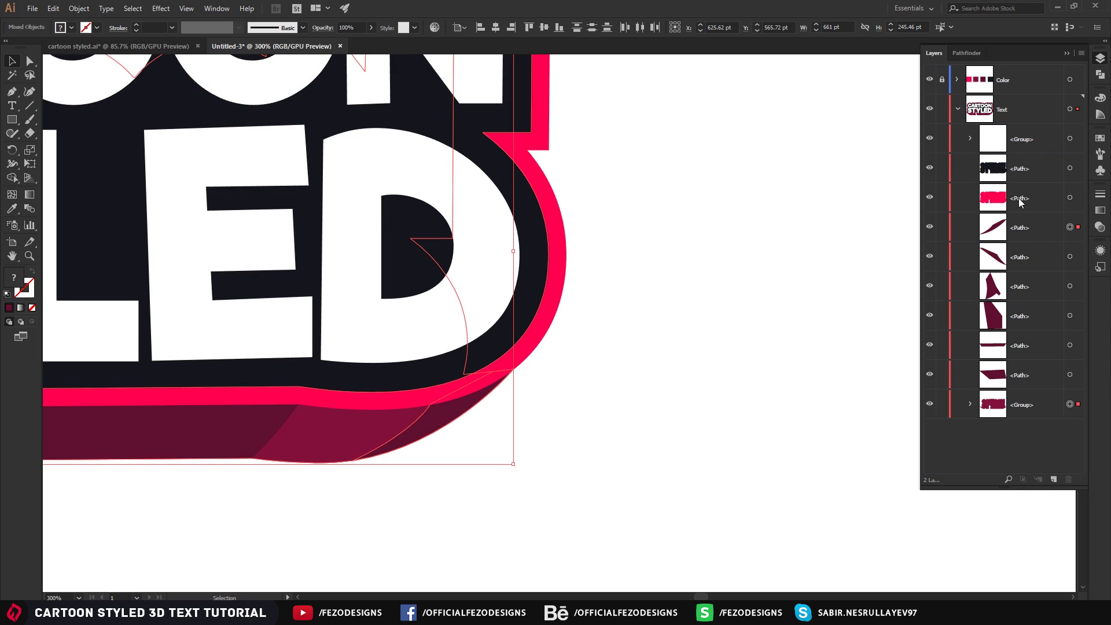
left_click(674, 384)
key("a")
key("ctrl+1")
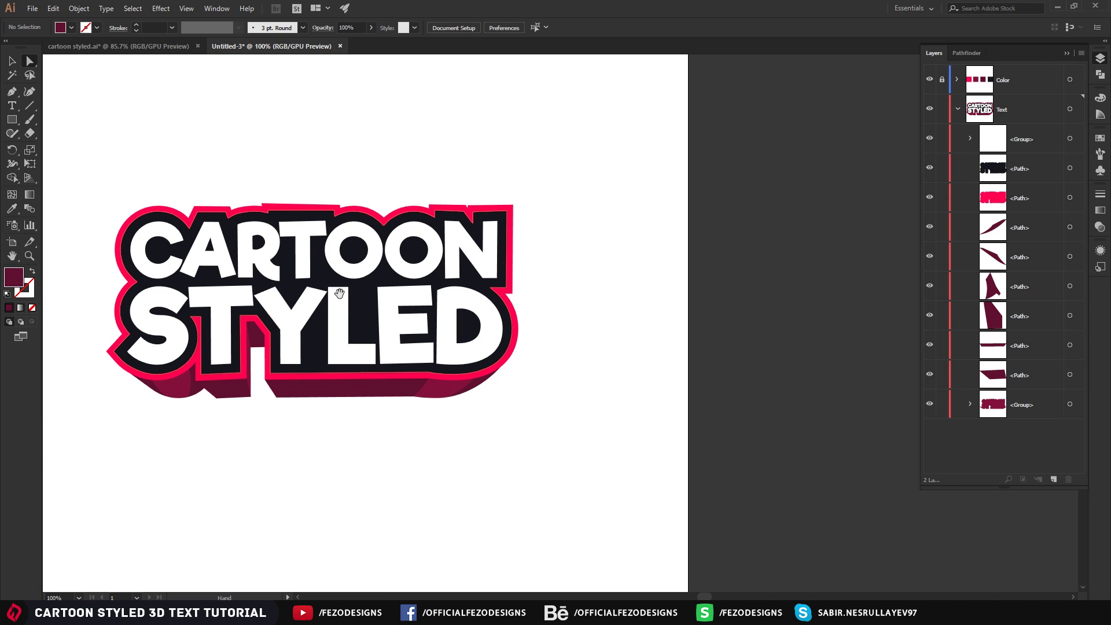
Step: Draw a 1280 x 1024 pt background rectangle covering the whole artboard and place it beneath all artwork in the Text layer
scroll(347, 295, "down", 1)
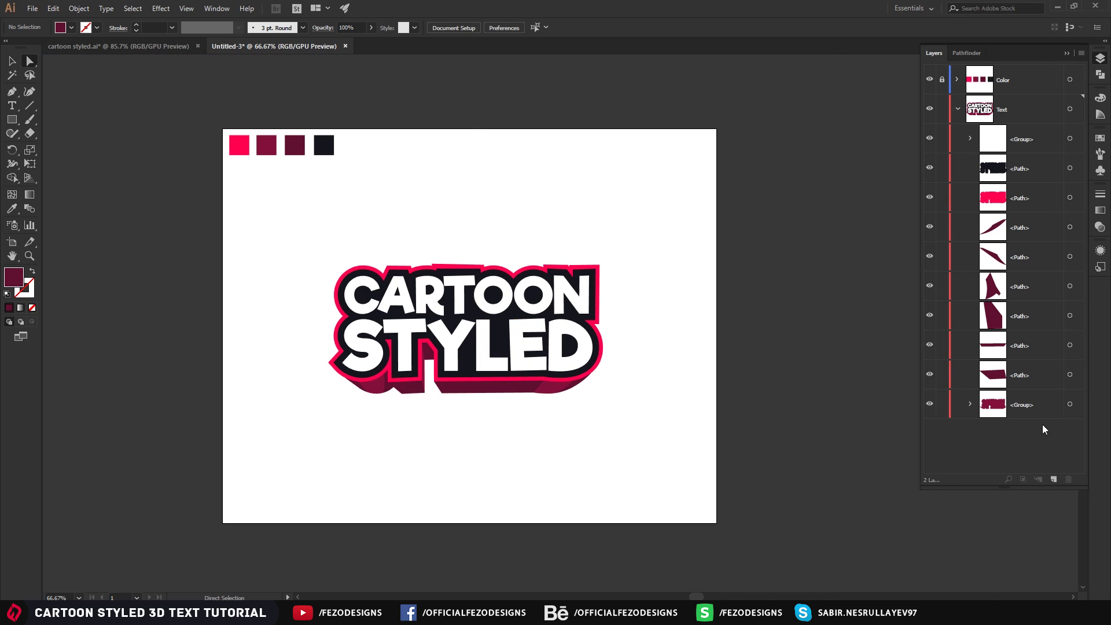
left_click(12, 120)
left_click_drag(223, 128, 562, 429)
key("ctrl+z")
left_click_drag(223, 128, 715, 523)
left_click_drag(1023, 133, 1036, 457)
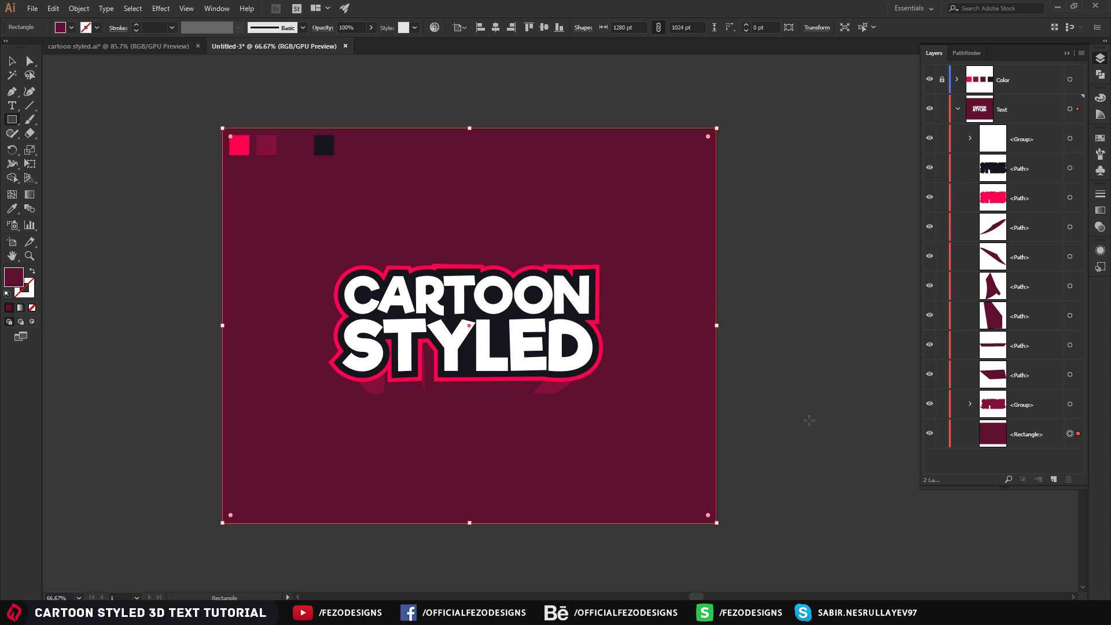
Step: Set the background rectangle's fill to the dark navy color 12111c
double_click(19, 284)
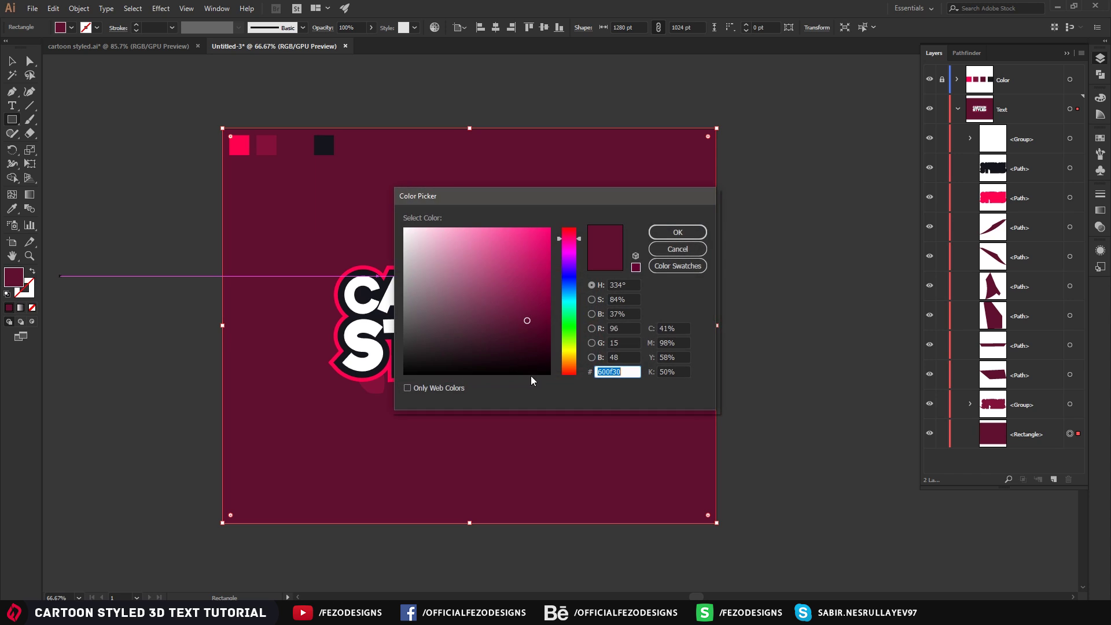
left_click(576, 277)
left_click_drag(468, 366, 459, 358)
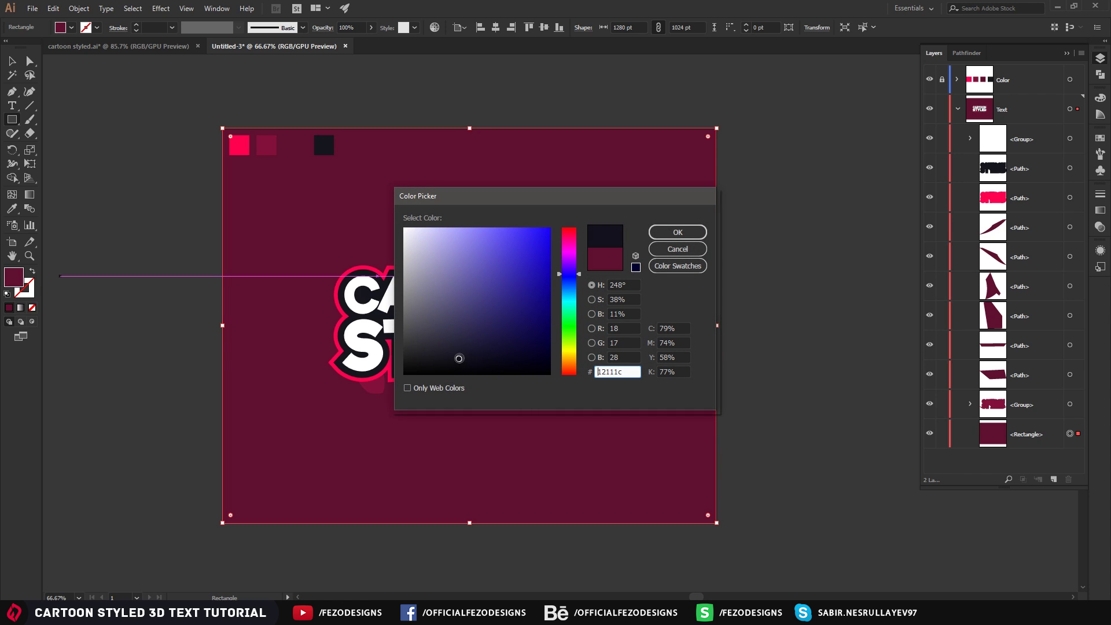
left_click(685, 234)
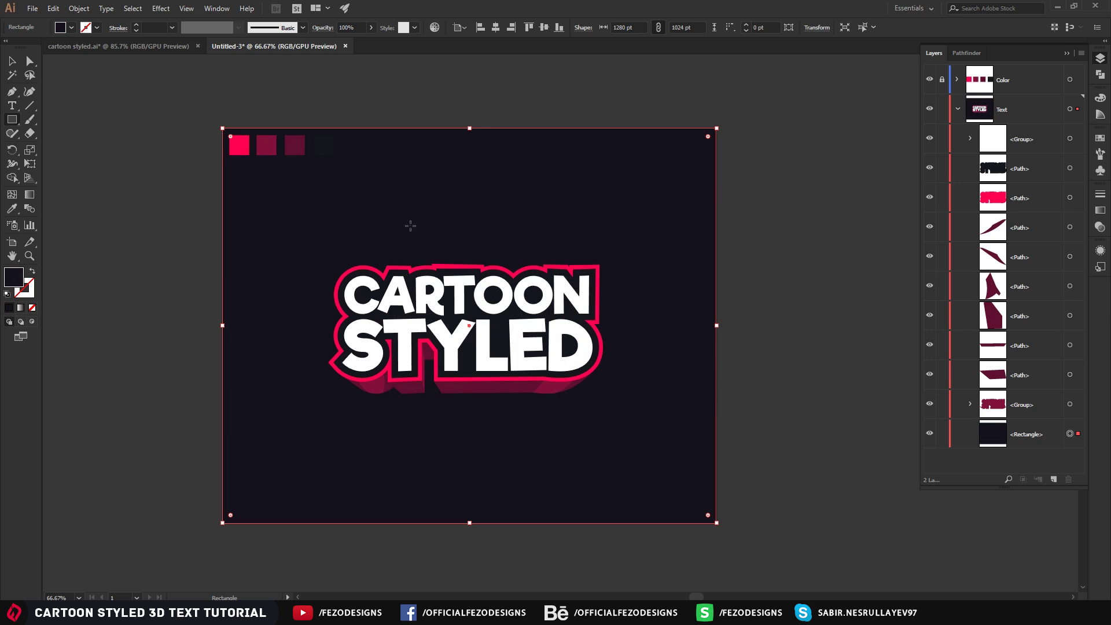
Step: Lock the background rectangle and collapse the Text layer
left_click(12, 62)
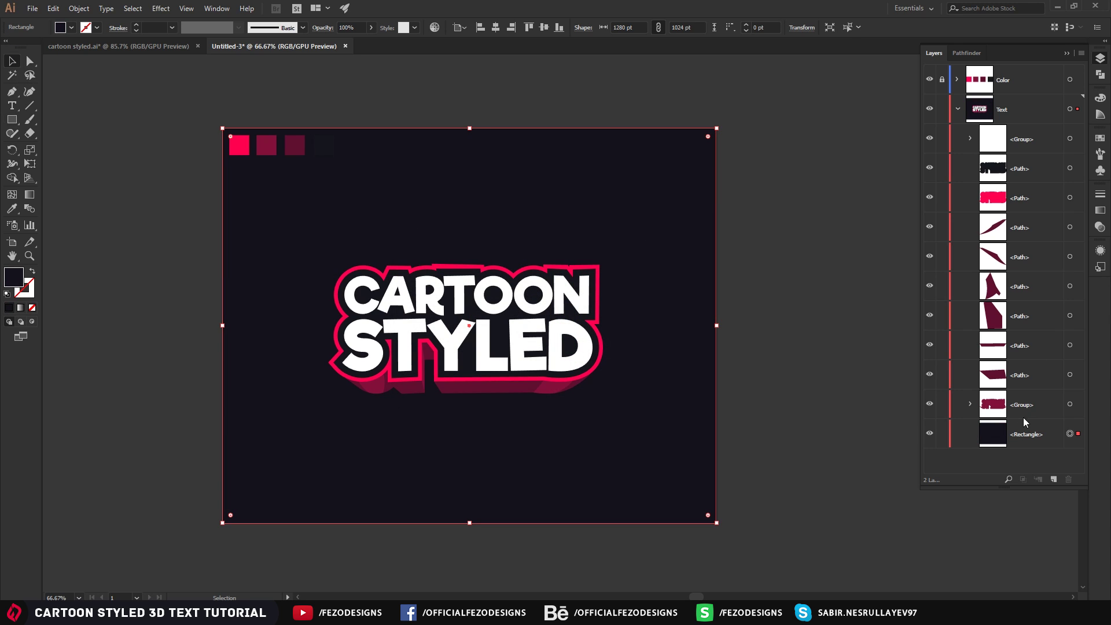
left_click(942, 435)
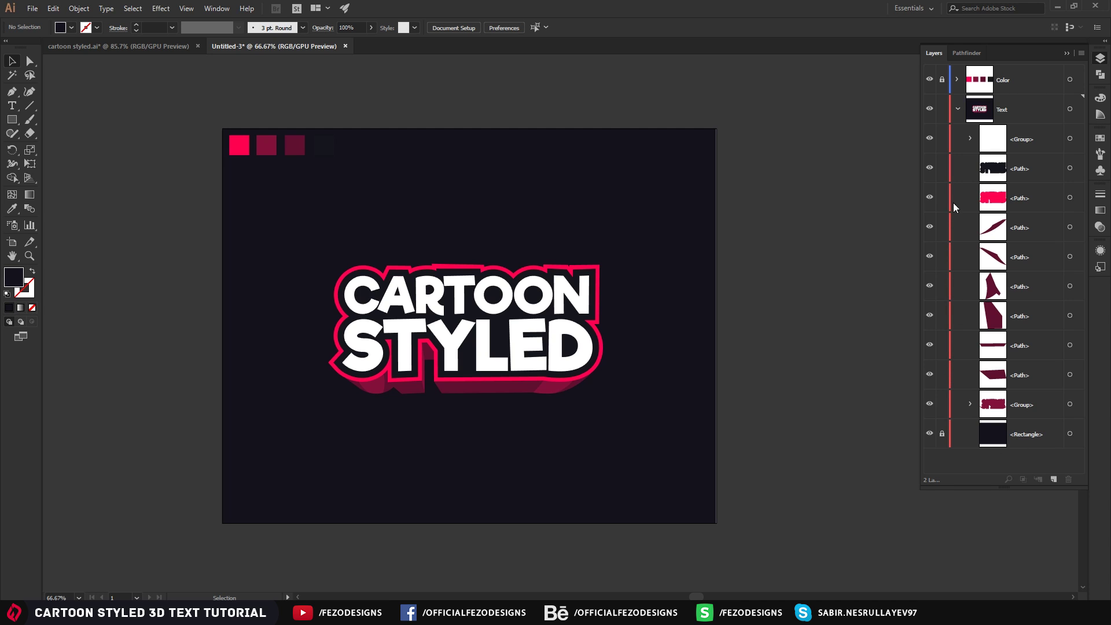
left_click(958, 109)
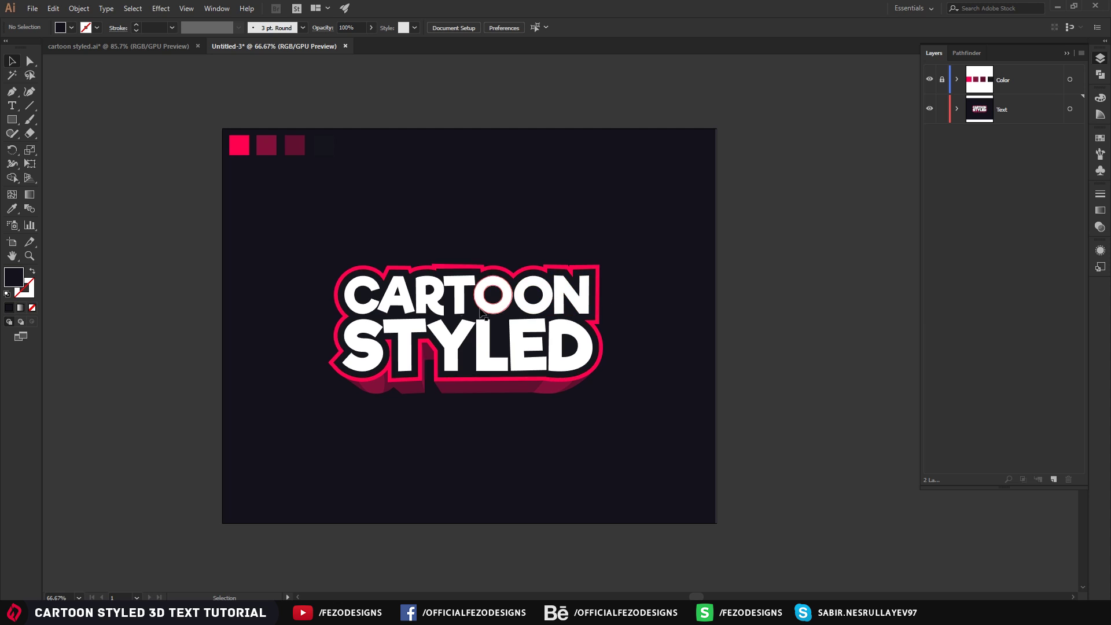